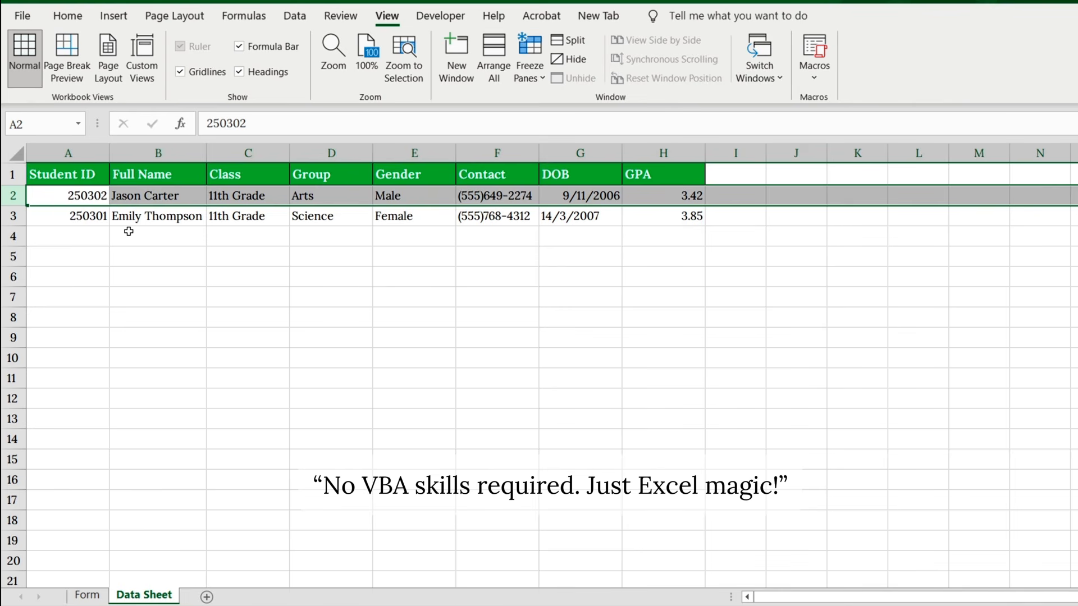
click(83, 596)
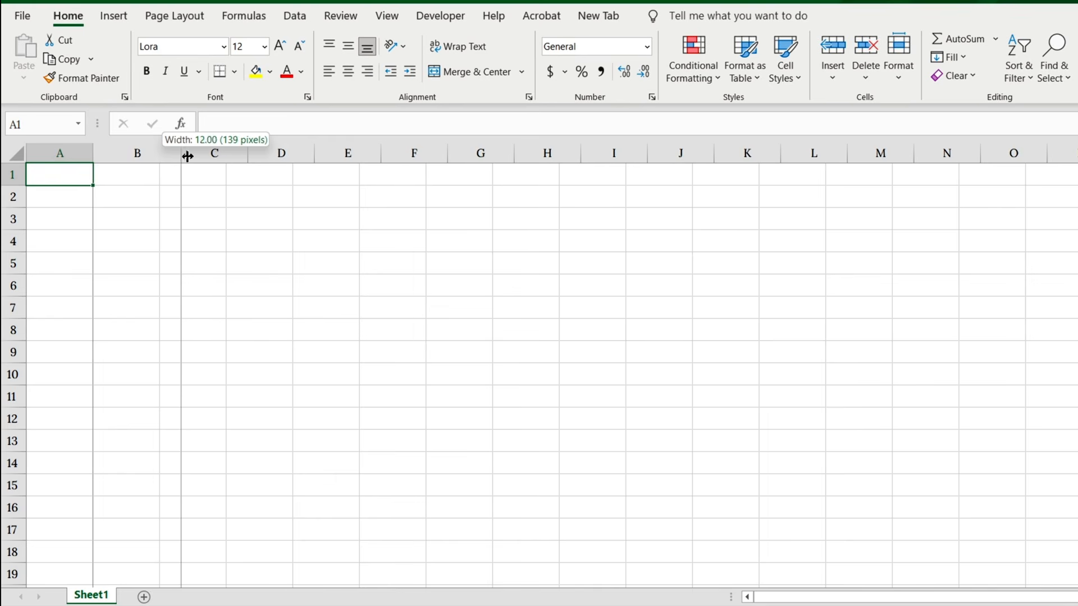
Step: Widen column B and enter the labels Student ID, Full Name, Class and Group in B2, B4, B6 and B8
drag(187, 151, 213, 161)
click(169, 195)
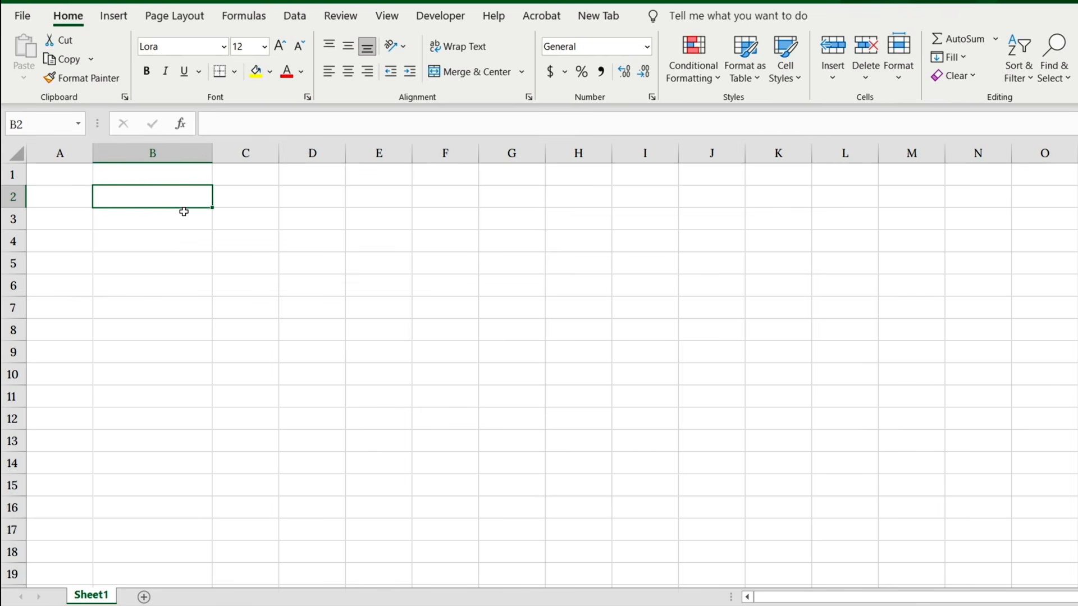
text(Student ID)
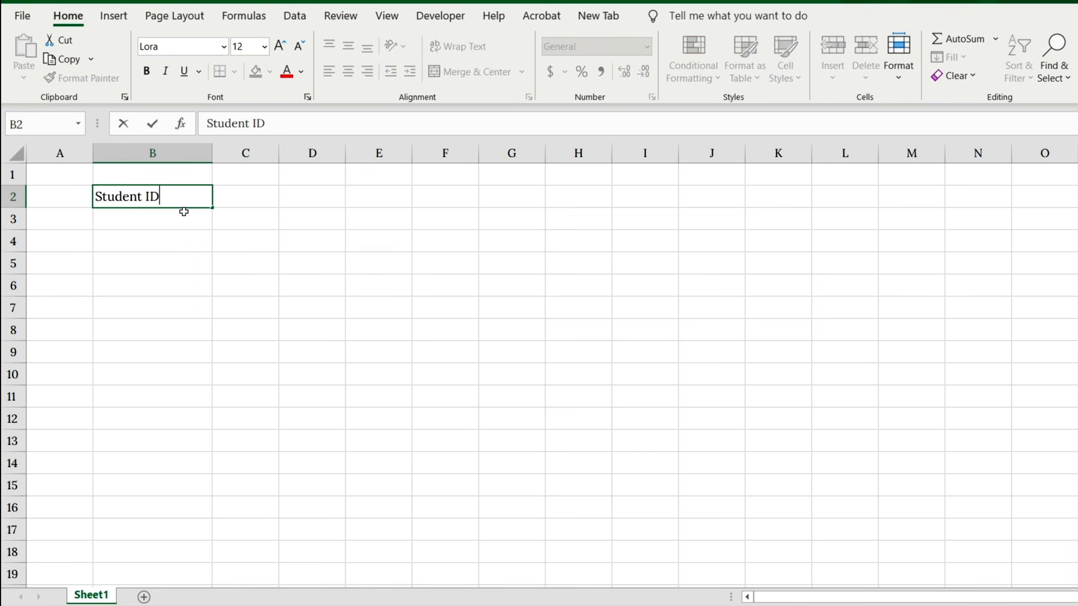
key(Return)
key(Return)
text(Full Name)
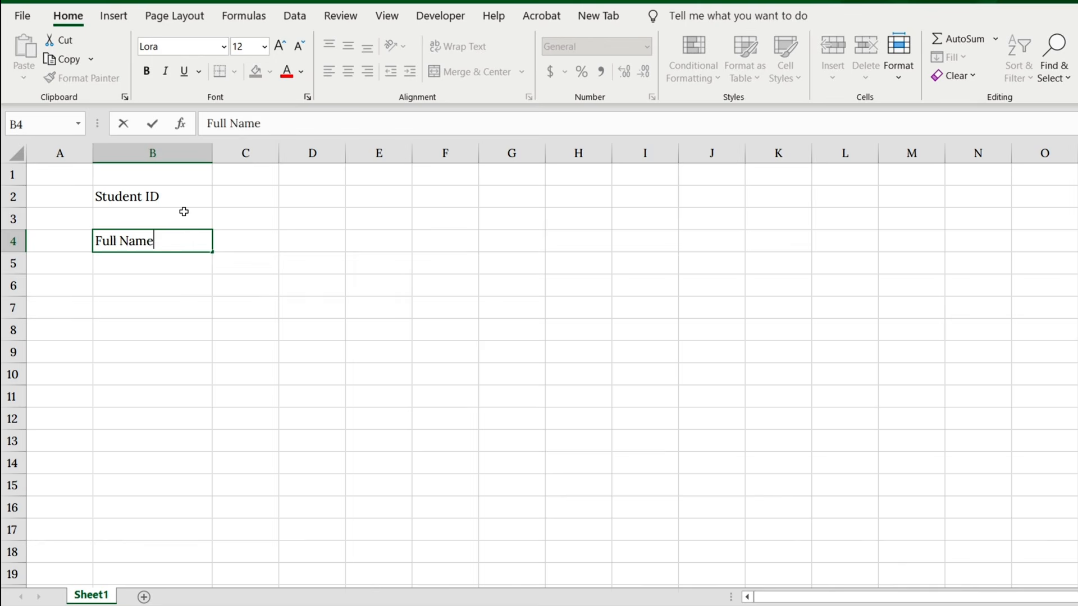
key(Return)
key(Return)
text(Class)
key(Return)
key(Return)
text(Group)
key(Return)
key(Return)
Step: Enter the labels Gender, Contact, DOB and GPA in B10, B12, B14 and B16, and autofit column B's width
text(Gender)
key(Return)
key(Return)
text(Contact)
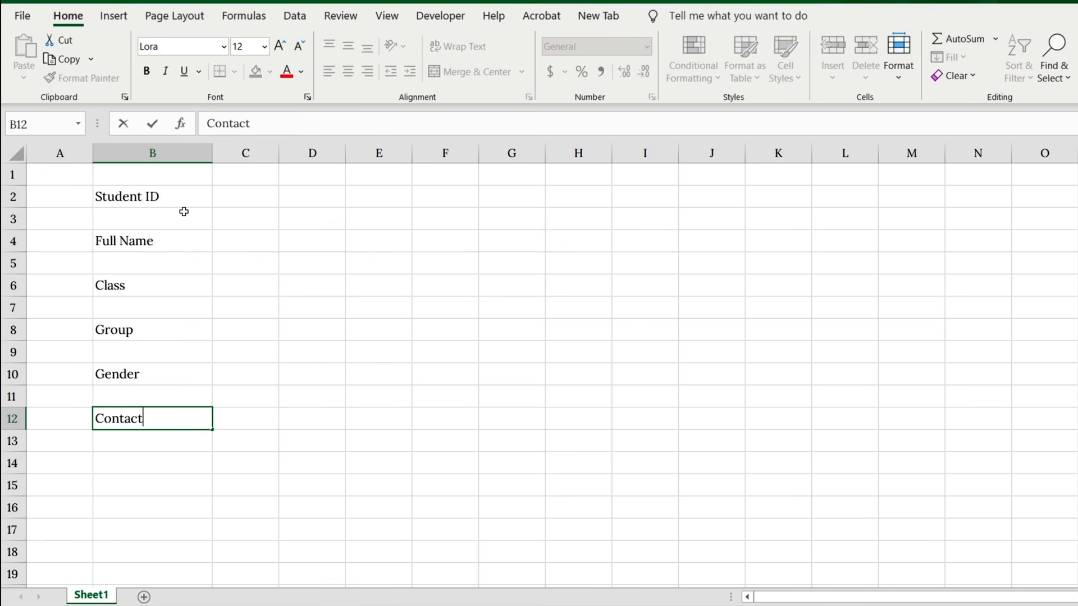
key(Return)
key(Return)
text(DOB)
key(Return)
key(Return)
text(GPA)
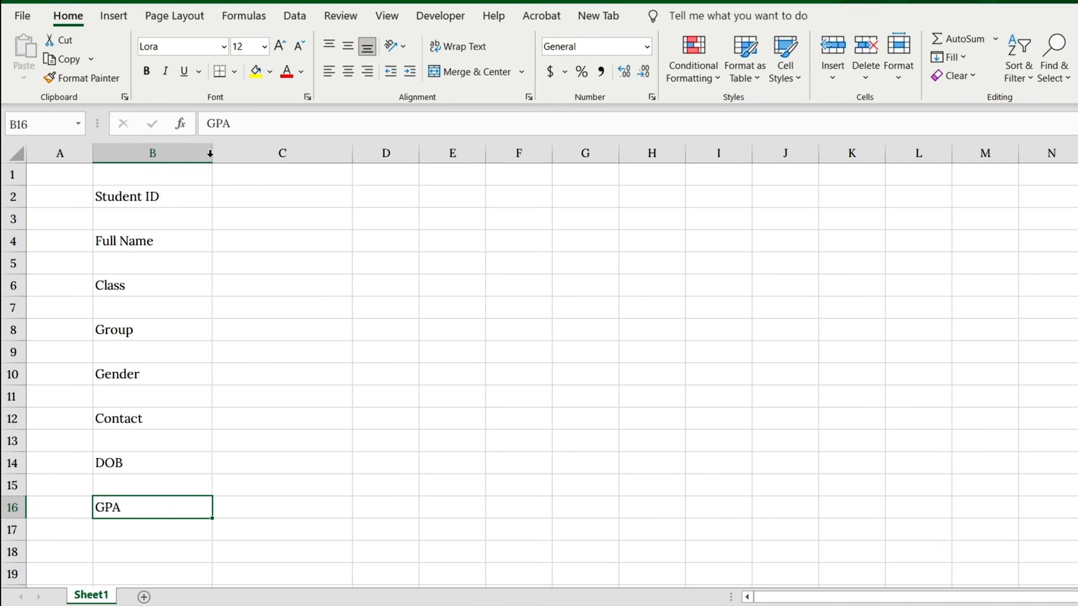
double_click(209, 156)
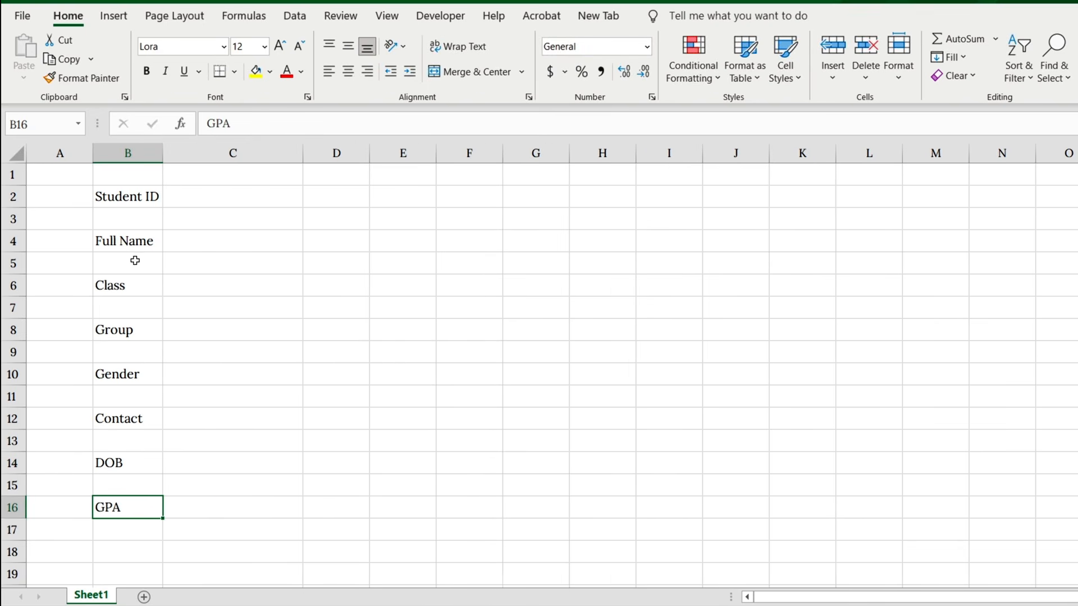
click(140, 197)
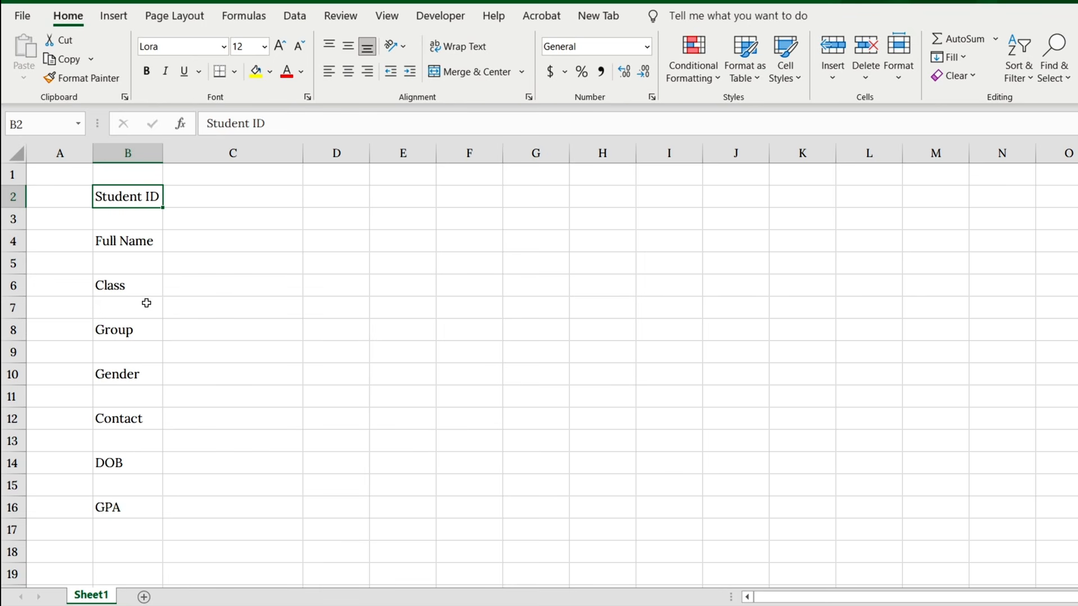
click(196, 205)
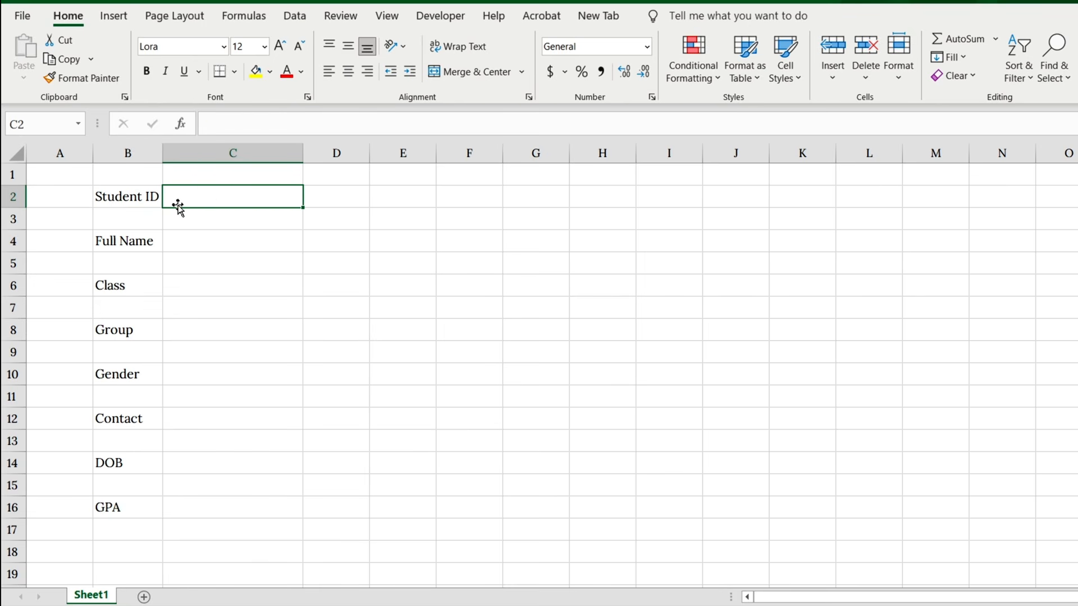
click(128, 332)
click(131, 376)
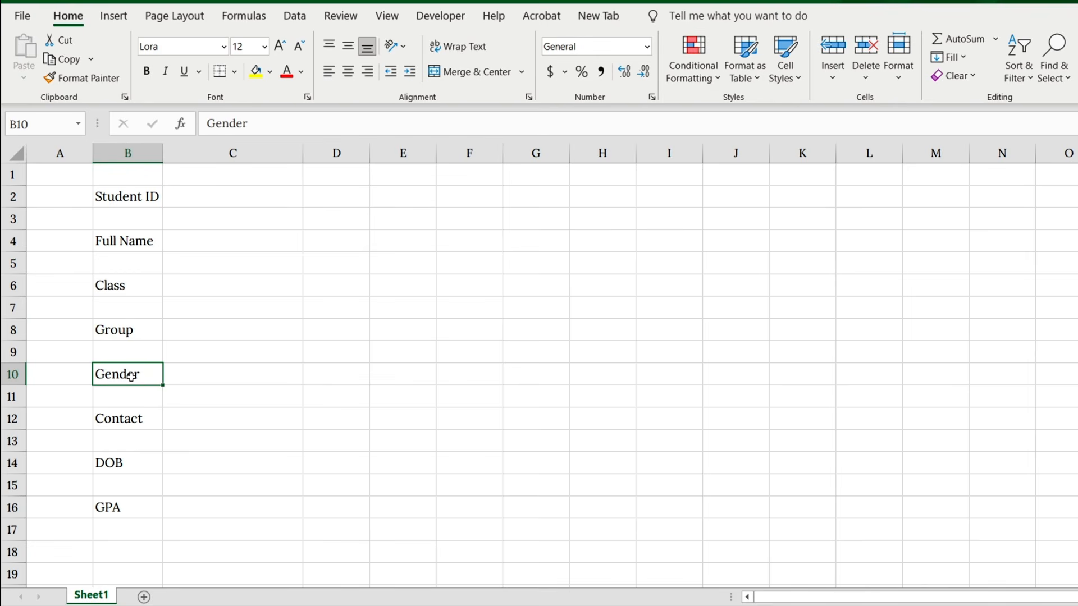
click(145, 334)
Step: Add a list data validation to C8, beside Group, with the options Science, Commerce and Arts
click(246, 336)
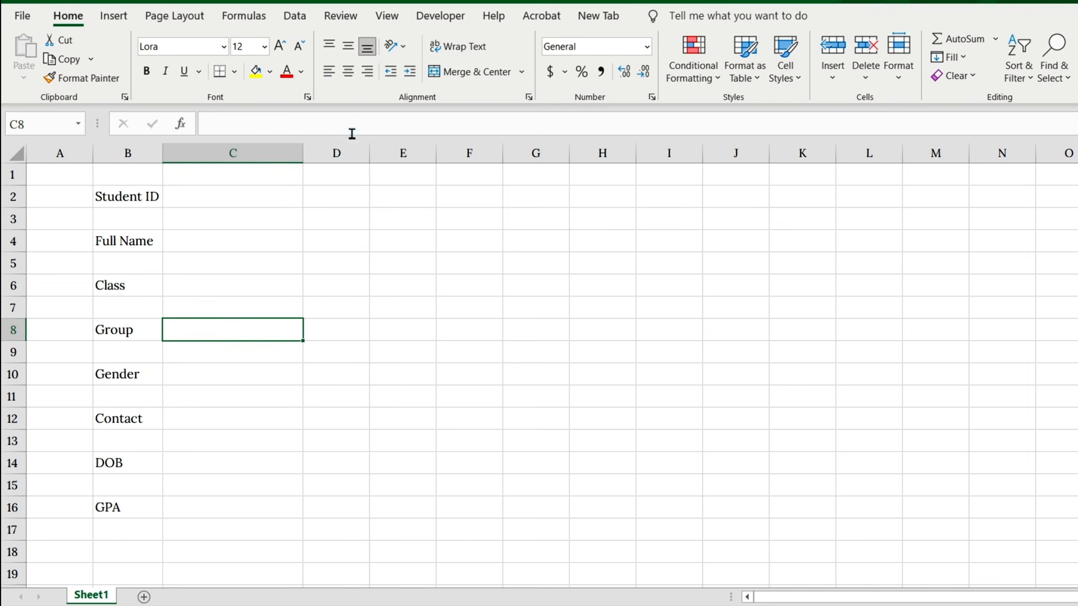
click(301, 23)
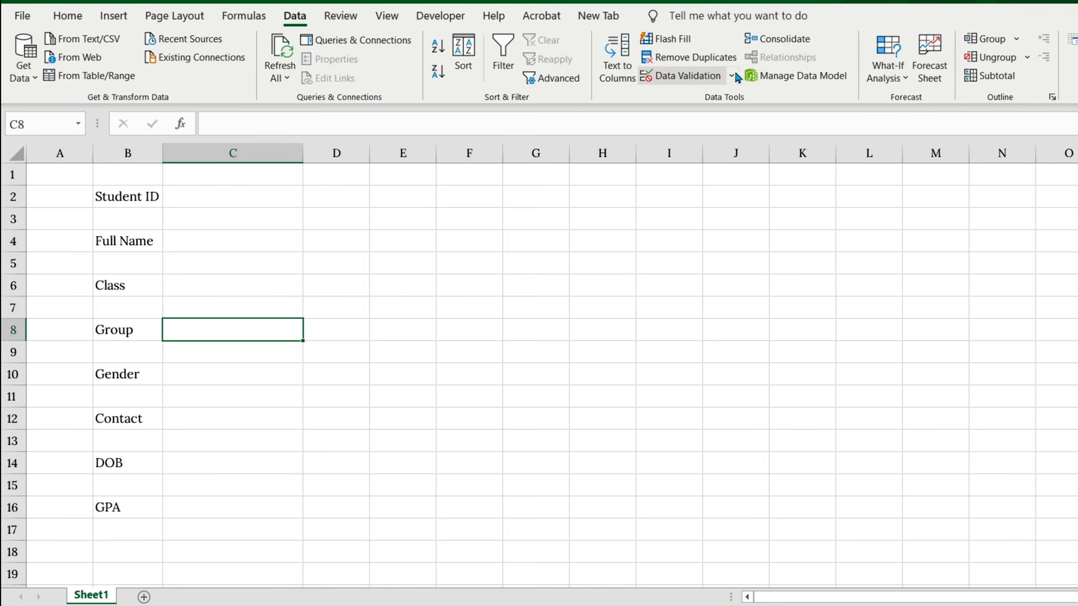
click(698, 78)
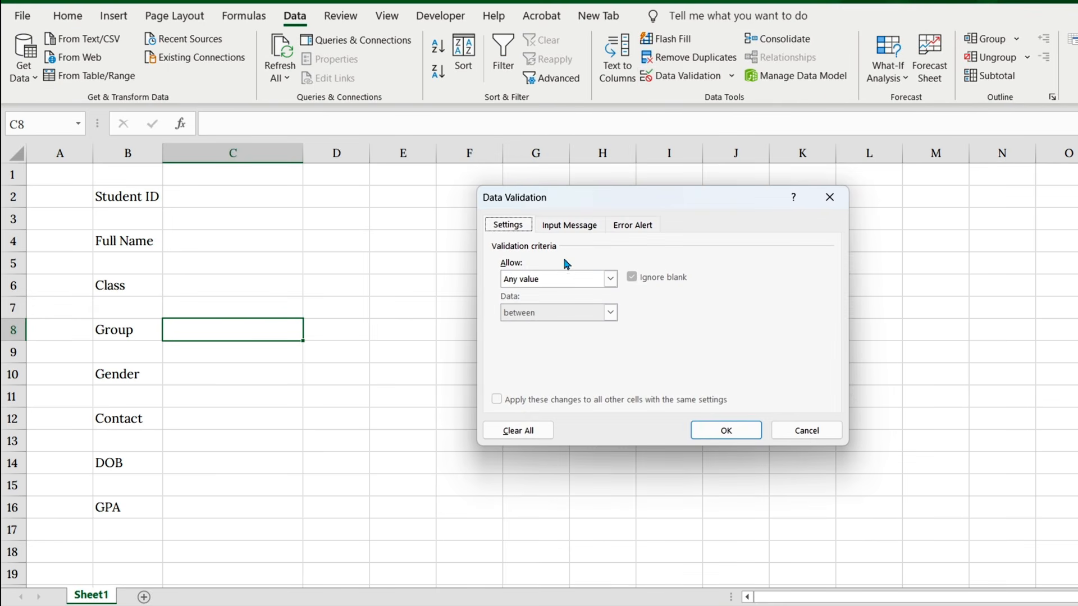
click(607, 285)
click(525, 327)
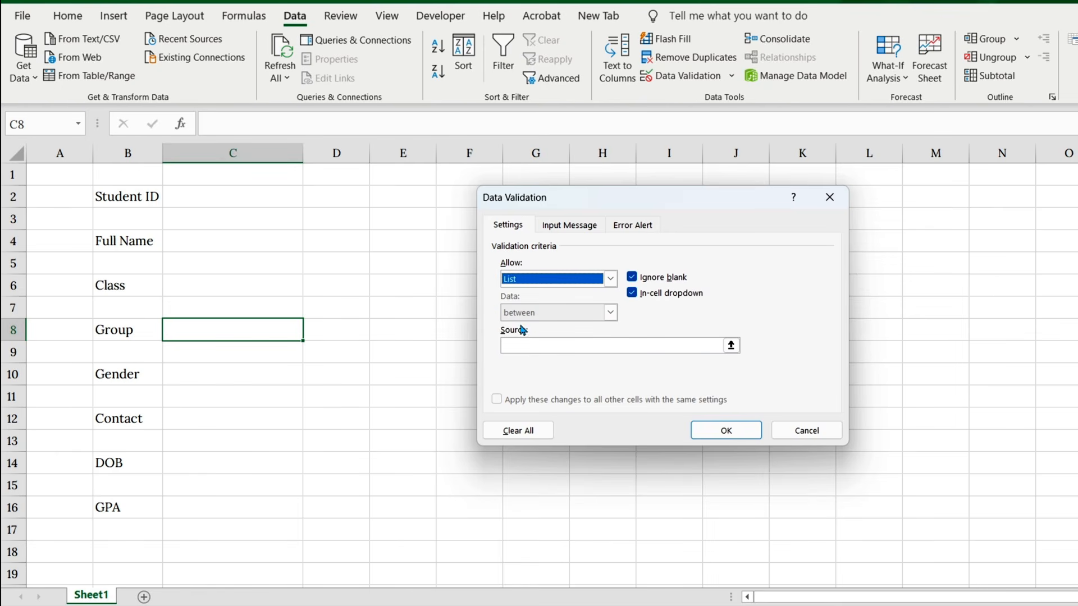
click(534, 345)
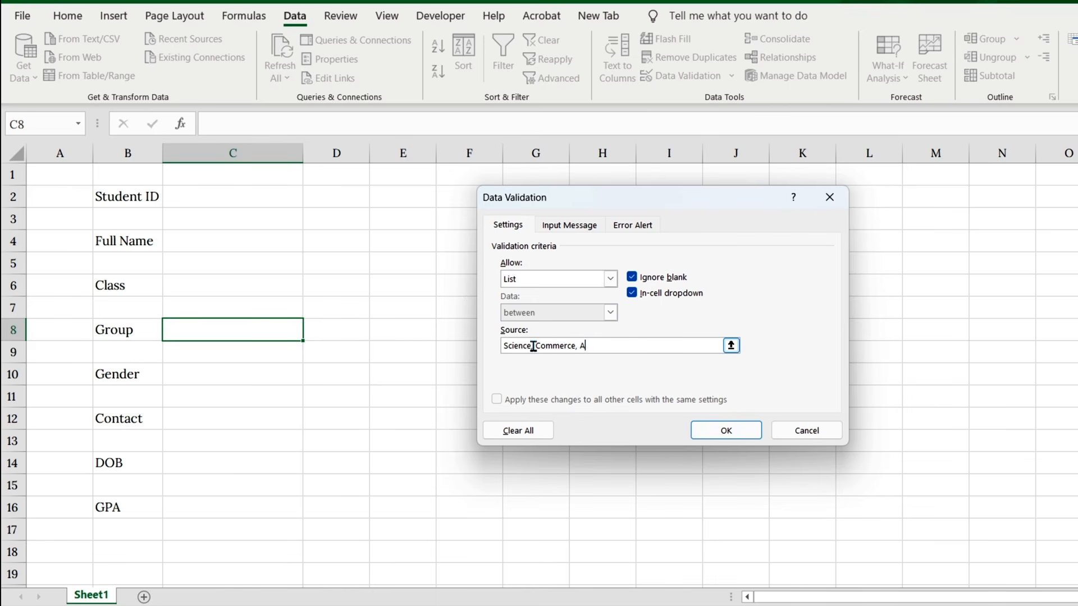
click(728, 431)
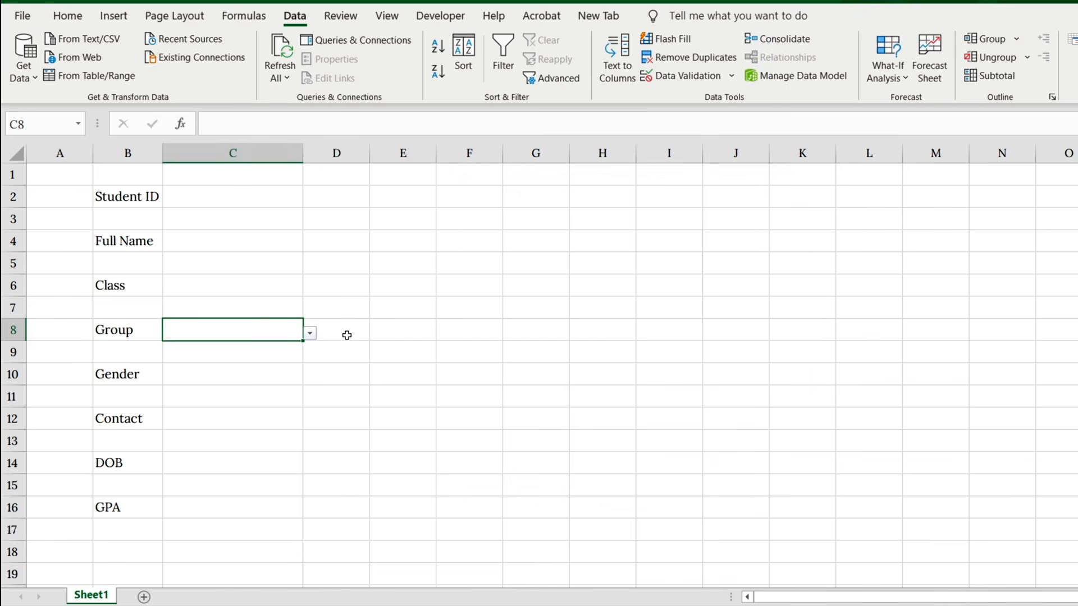
Step: Try out the Group dropdown in C8 and choose Arts
click(310, 334)
click(243, 356)
click(310, 333)
click(291, 366)
Step: Add a list data validation to C10, beside Gender, with the source Male, Female
click(255, 380)
click(681, 76)
click(611, 279)
click(561, 326)
click(542, 346)
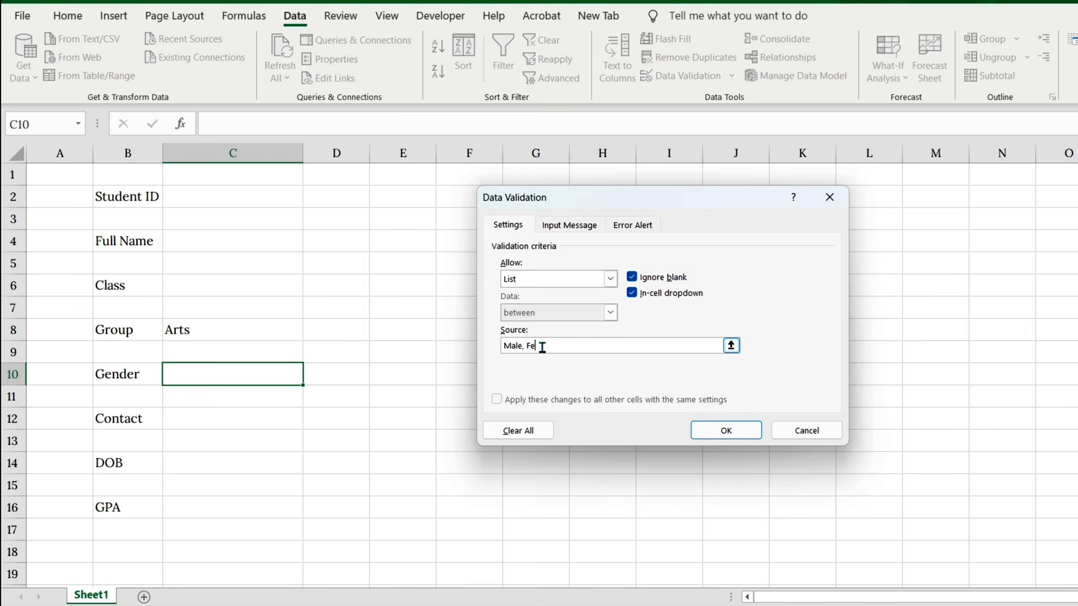
click(722, 430)
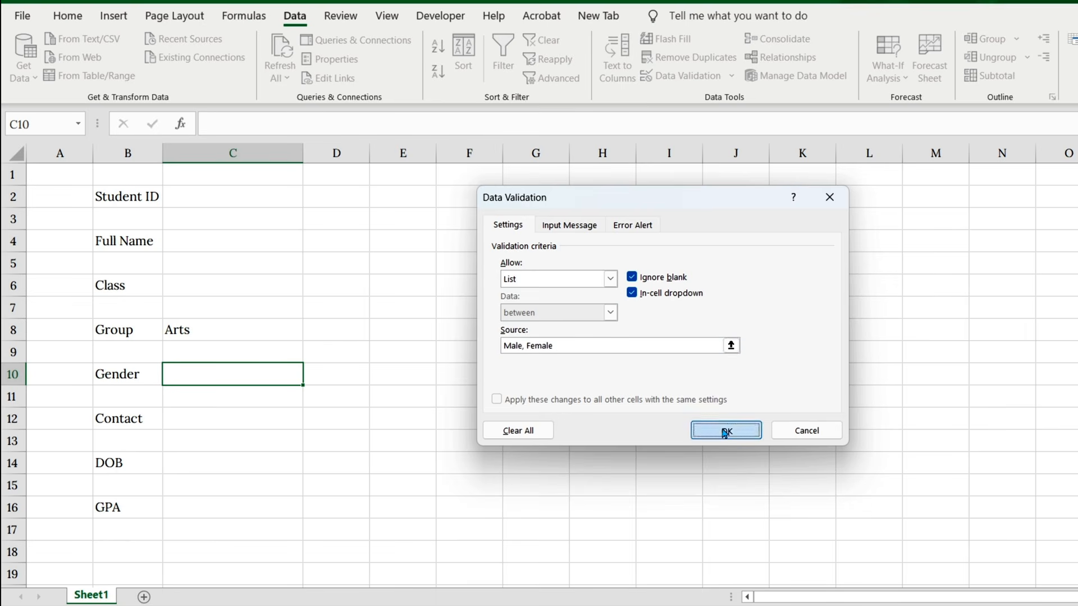
Step: Try out the Gender dropdown in C10 and choose Male
click(310, 377)
click(259, 403)
click(310, 377)
click(289, 391)
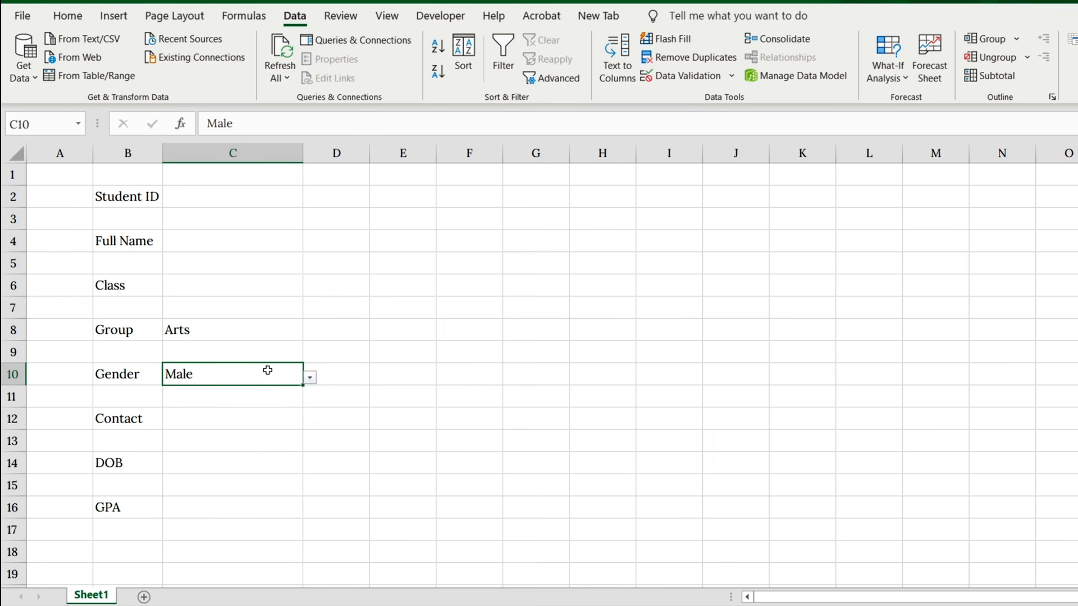
Step: Fill the eight entry cells beside the labels, C2 to C16 on every other row, with light gray
ctrl+click(236, 204)
ctrl+click(227, 240)
ctrl+click(219, 289)
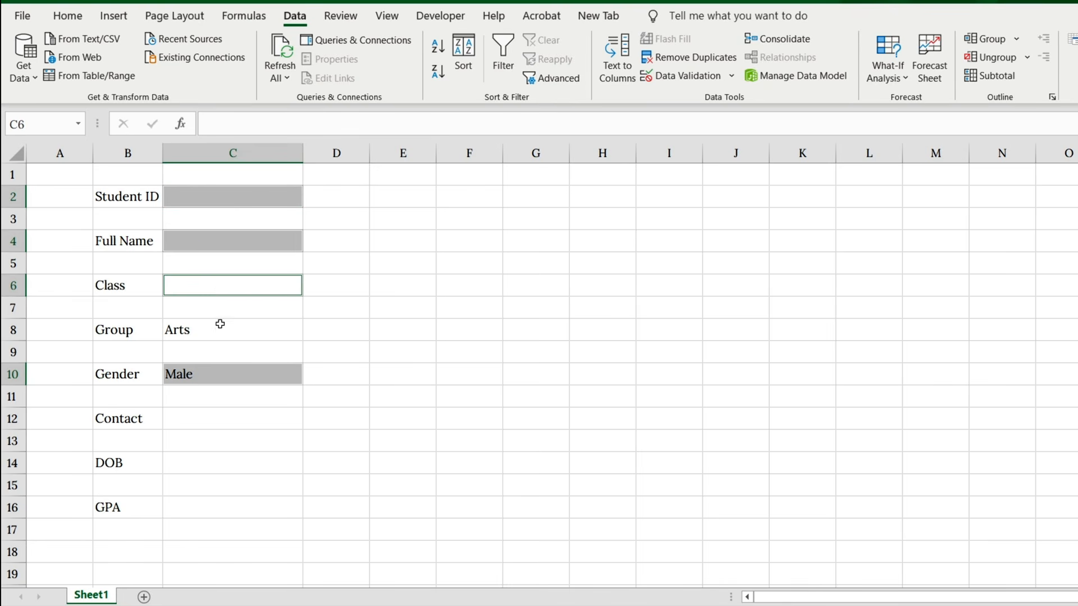
ctrl+click(219, 327)
ctrl+click(226, 427)
ctrl+click(220, 461)
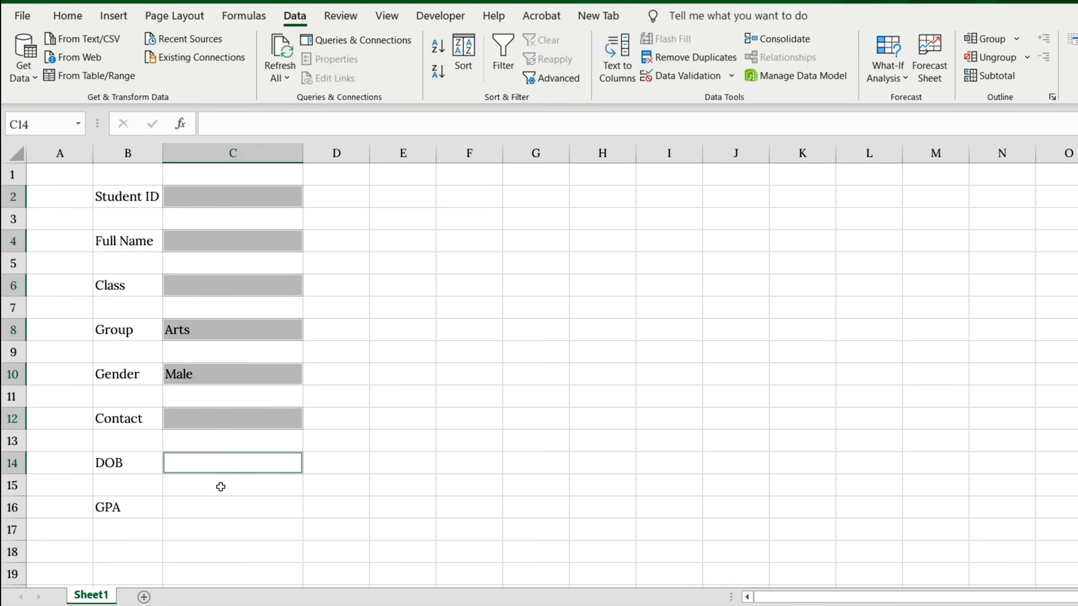
ctrl+click(221, 509)
click(68, 17)
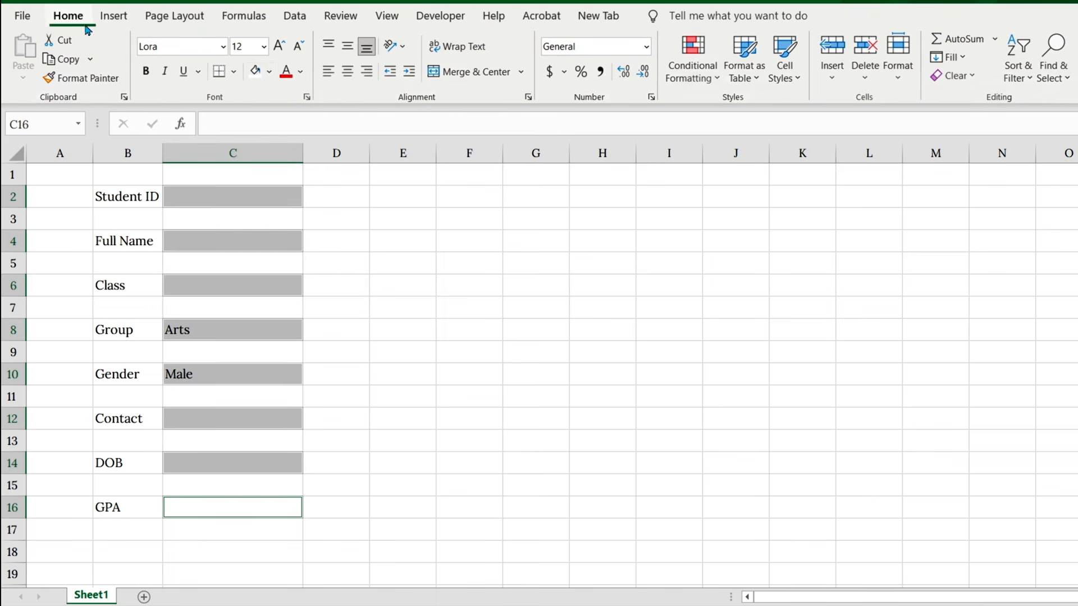
click(270, 71)
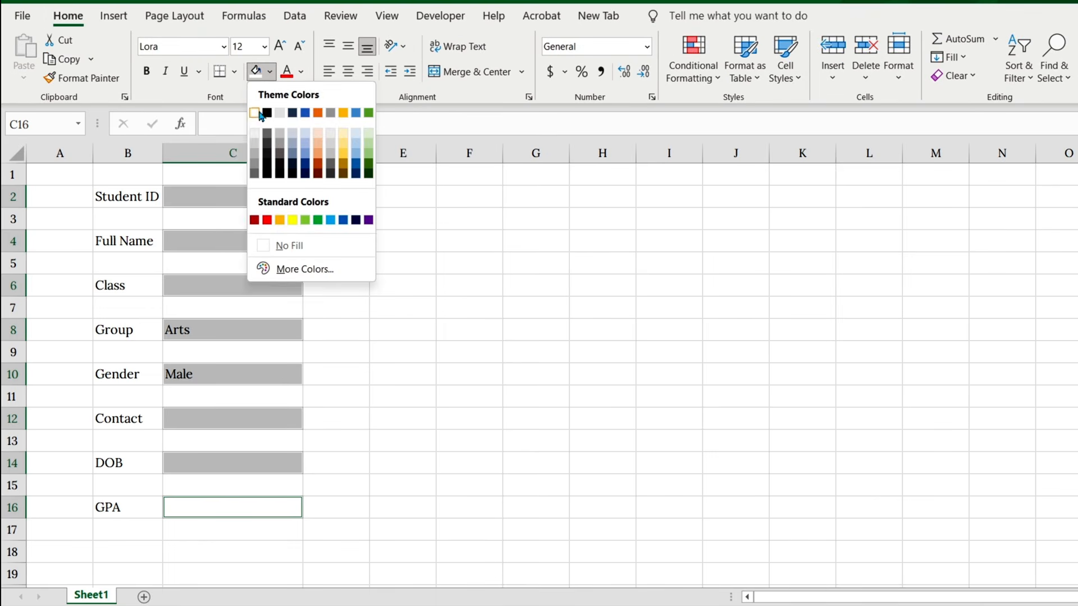
click(256, 142)
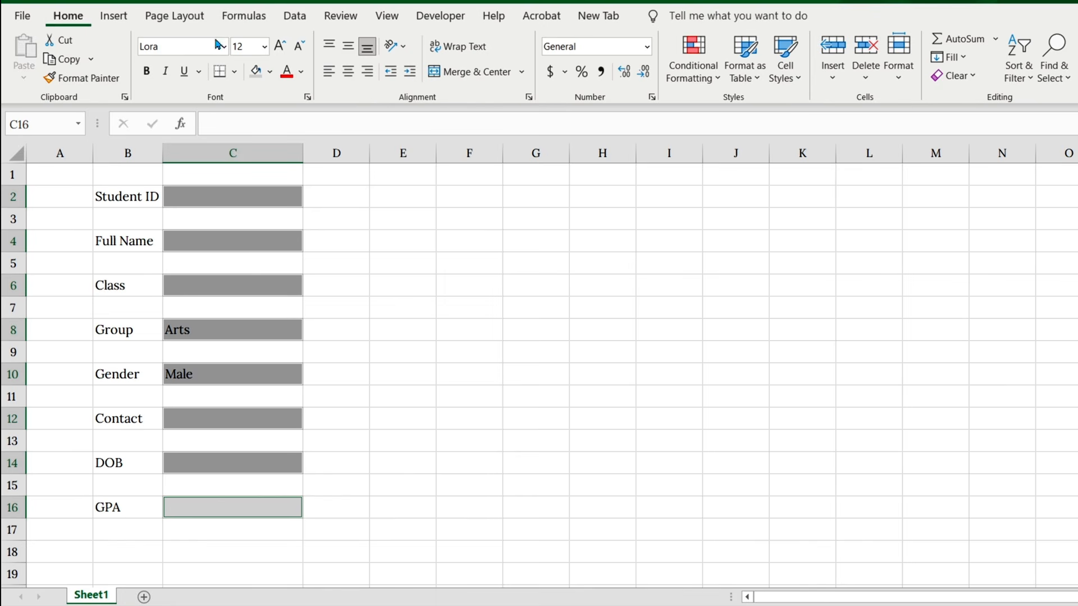
Step: Start a new conditional formatting rule for the entry cells that formats only cells containing No Blanks
click(713, 80)
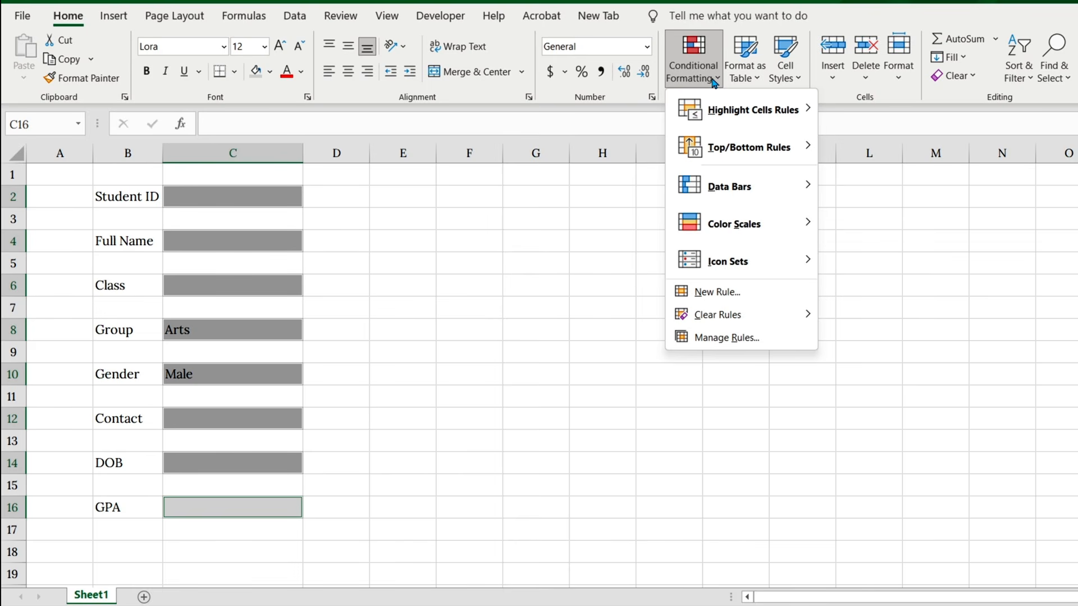
click(722, 291)
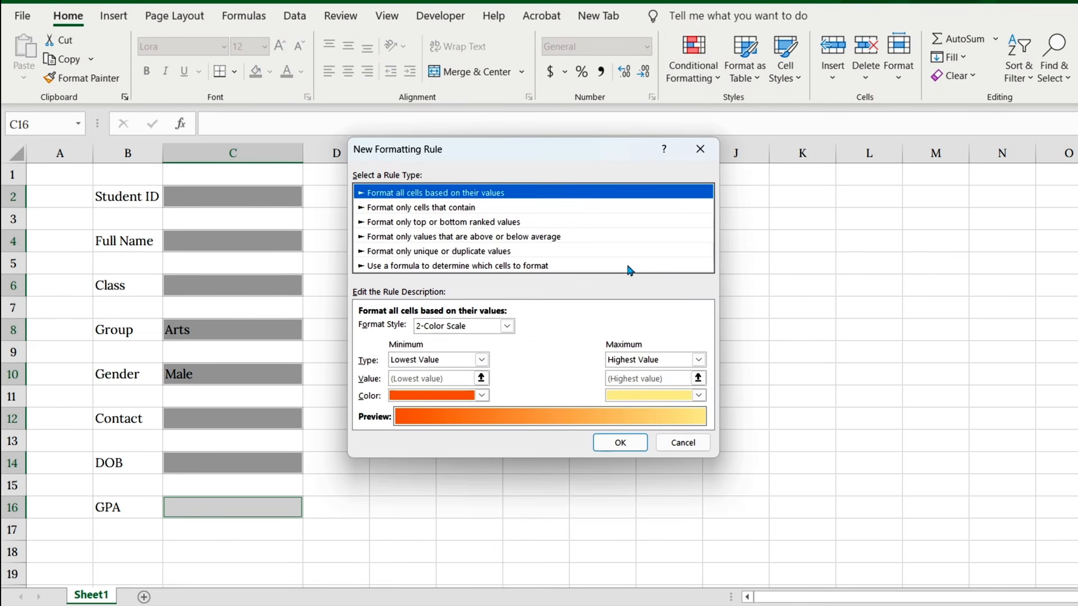
click(415, 208)
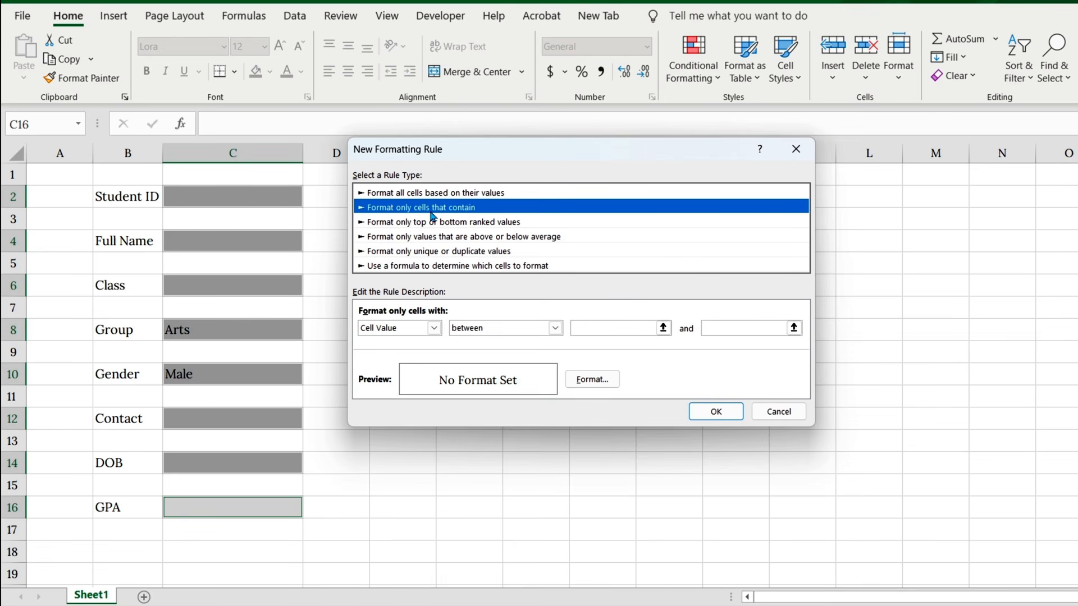
click(434, 328)
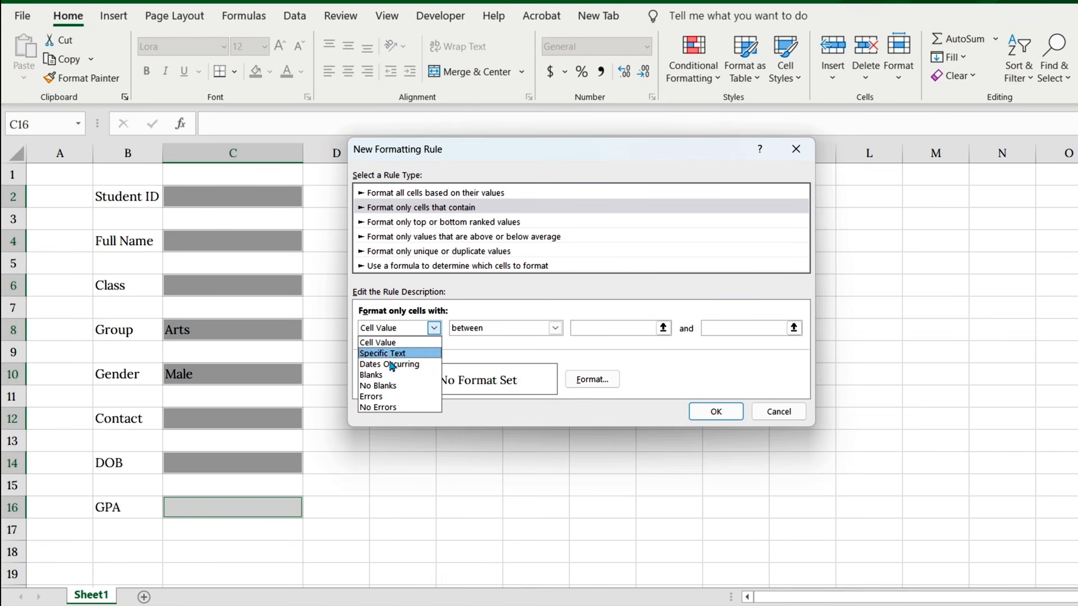
click(381, 385)
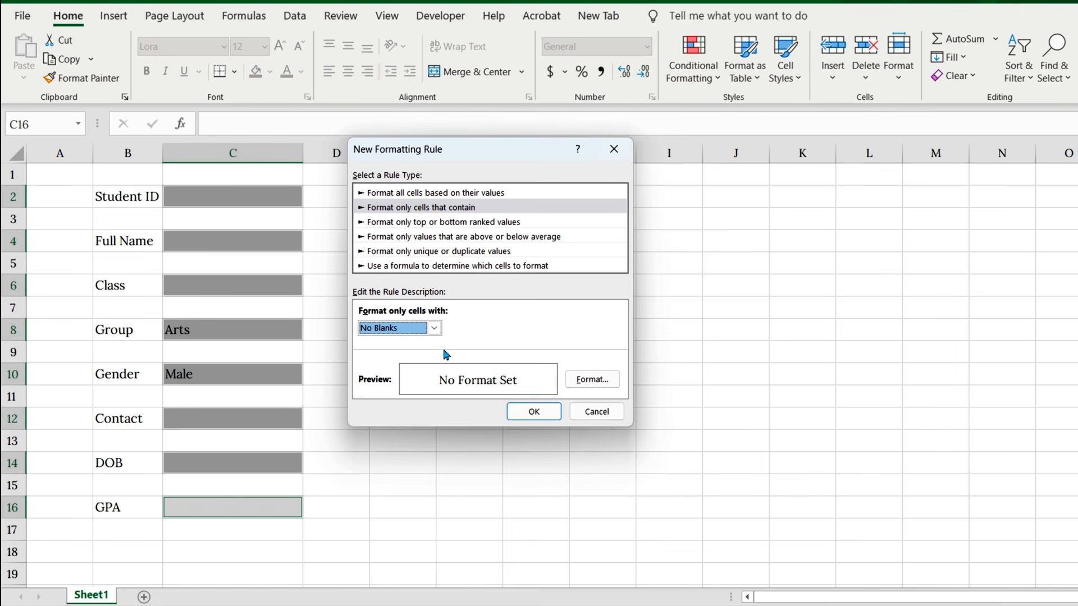
Step: Set the font of the No Blanks rule's format to bold white
click(587, 380)
click(412, 101)
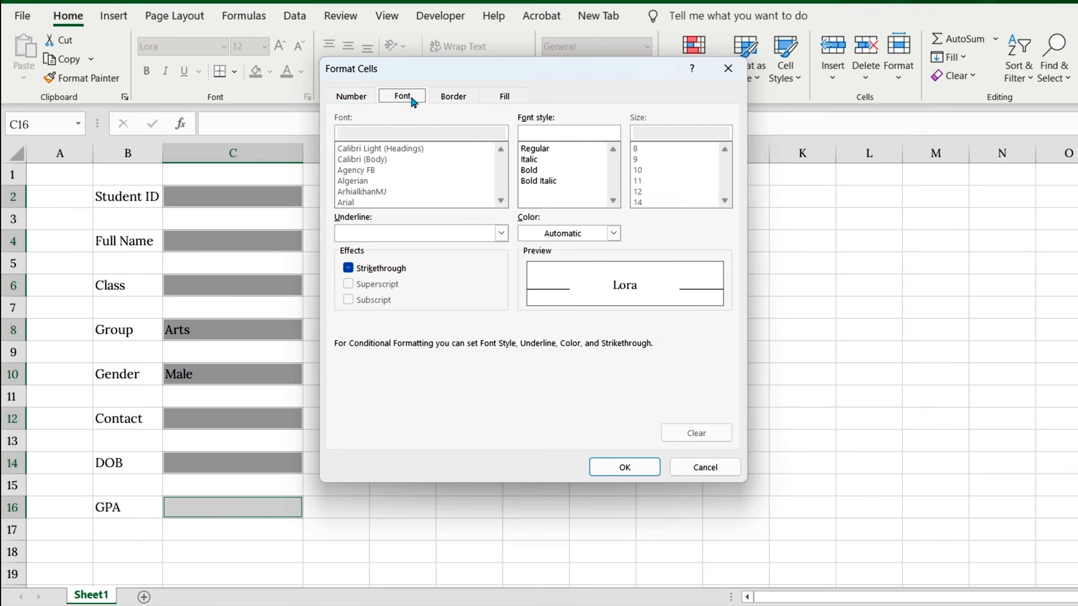
click(614, 233)
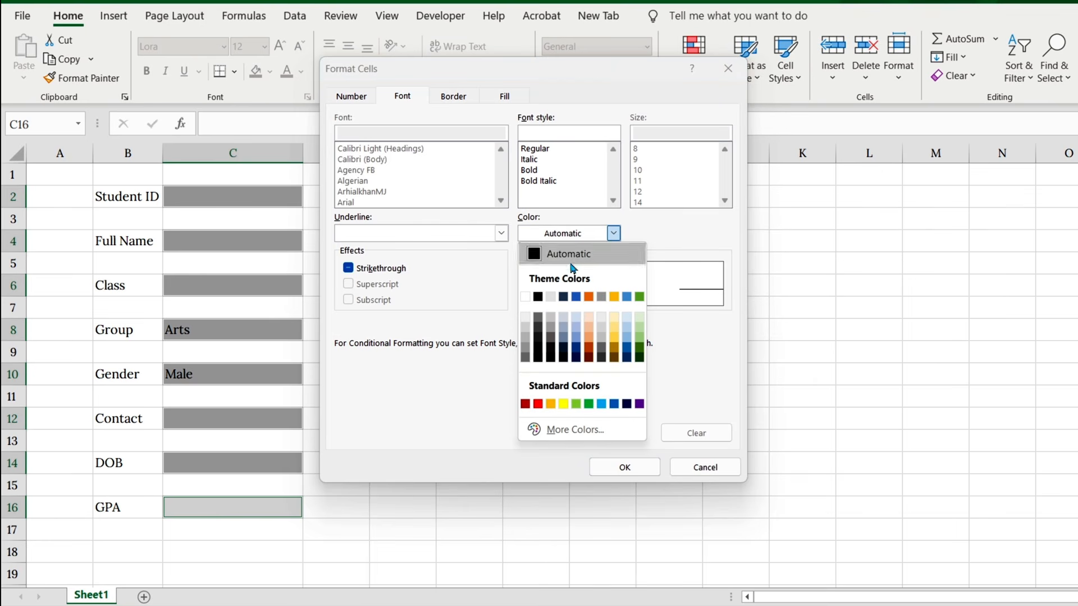
click(538, 297)
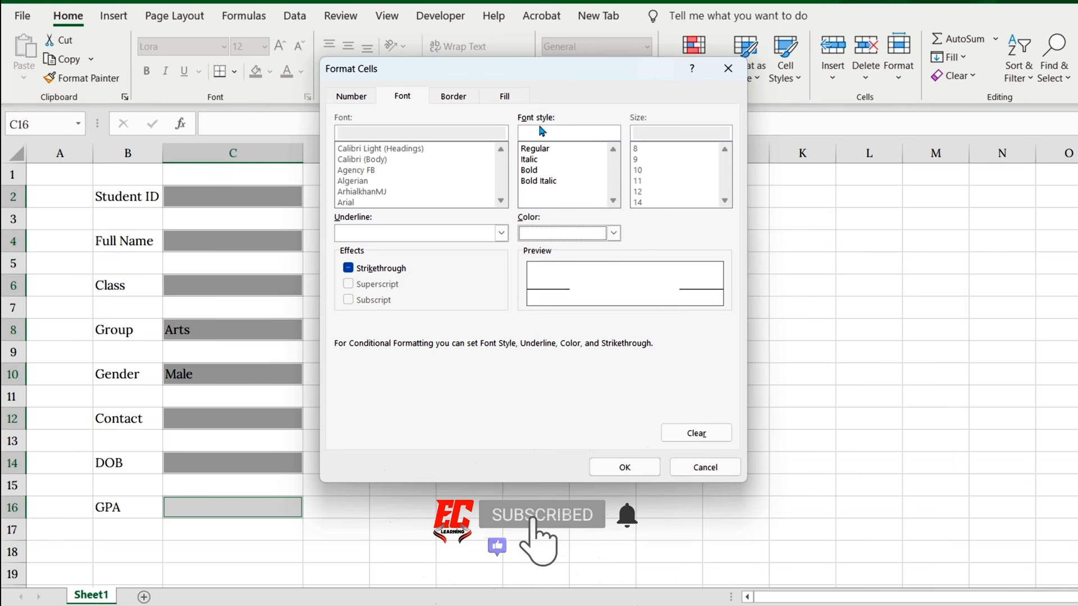
click(539, 171)
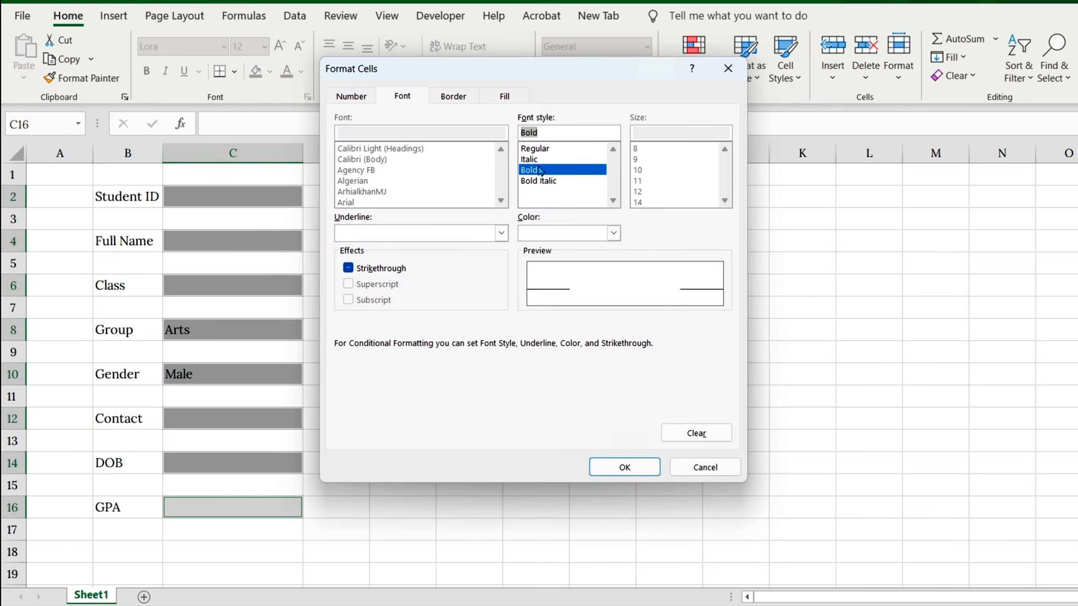
Step: Give the No Blanks rule a standard green fill and apply the rule to the entry cells
click(505, 97)
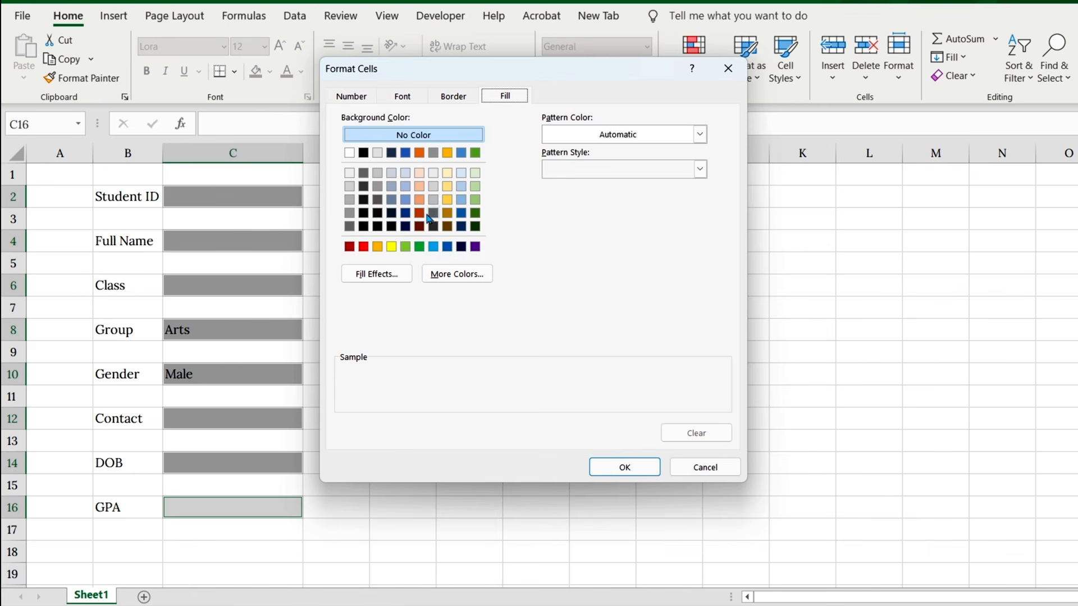
click(420, 247)
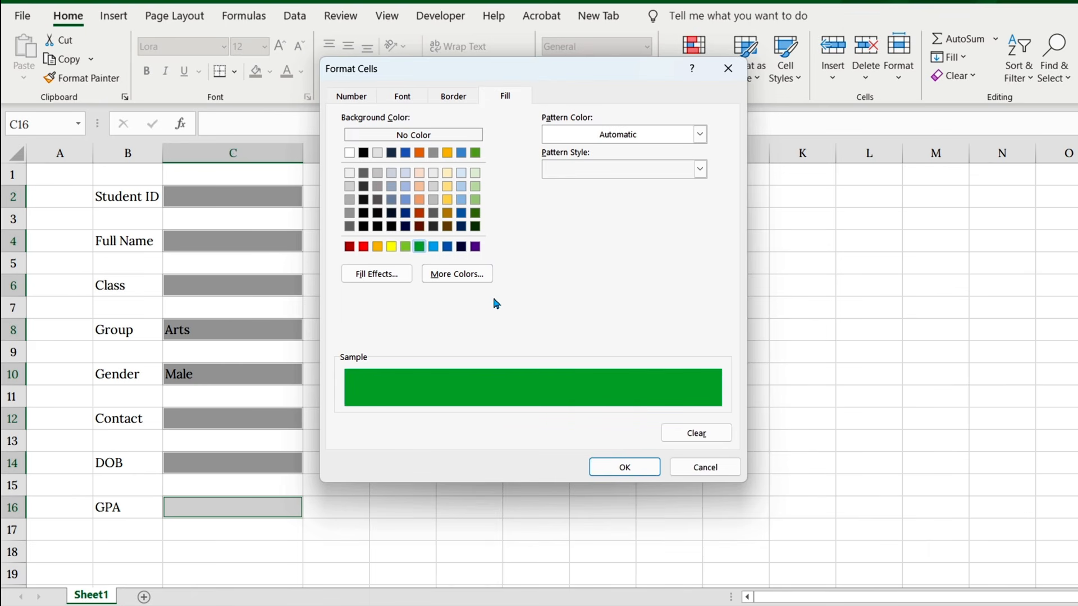
click(621, 464)
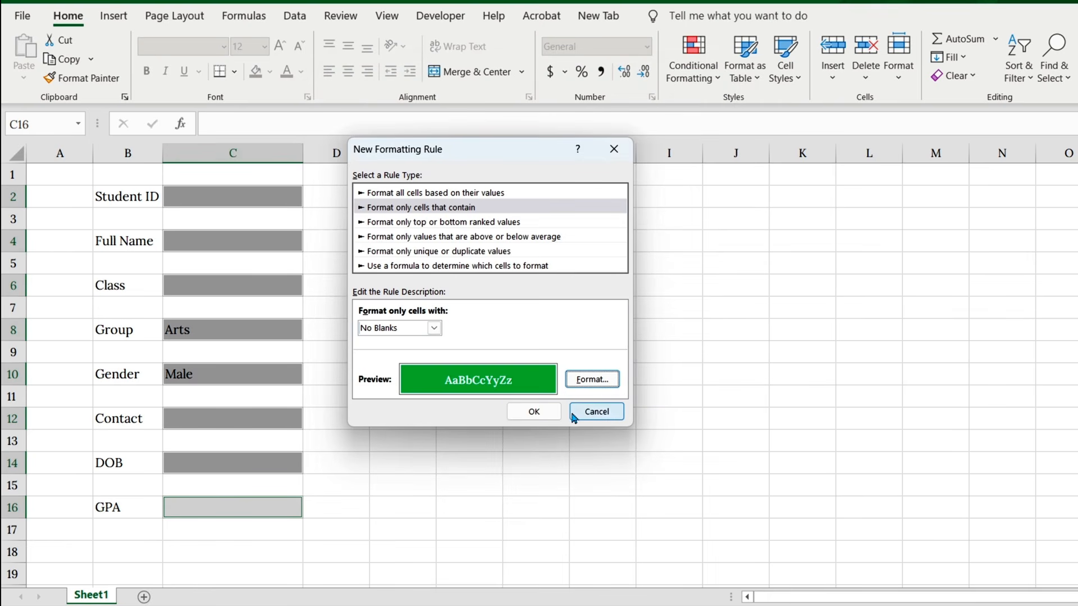
click(538, 411)
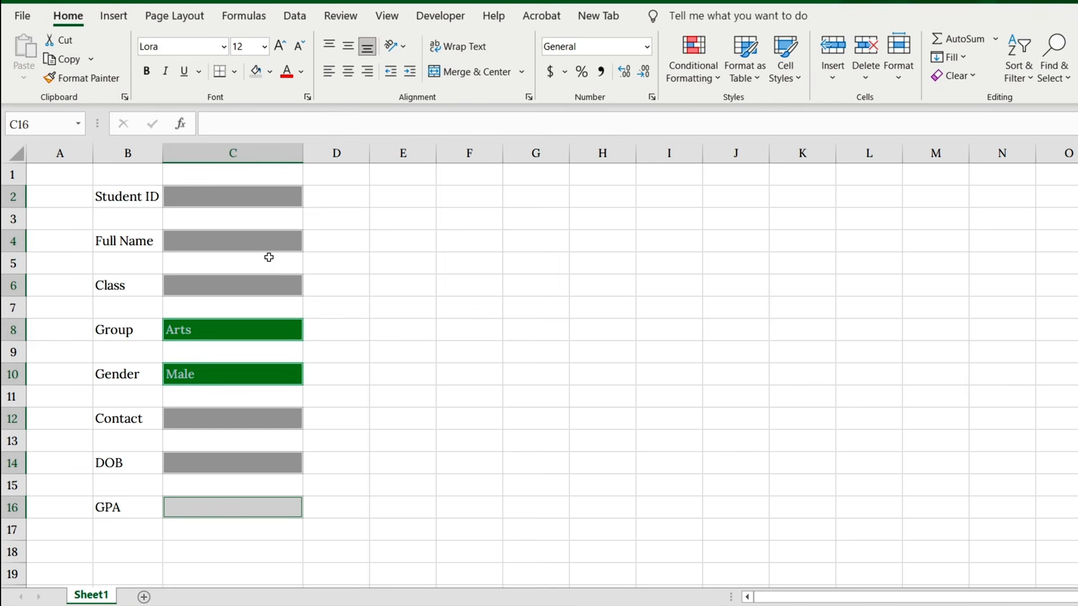
Step: Test the conditional formatting by entering a student ID in C2 and clearing the cell again
click(250, 198)
text(250.301)
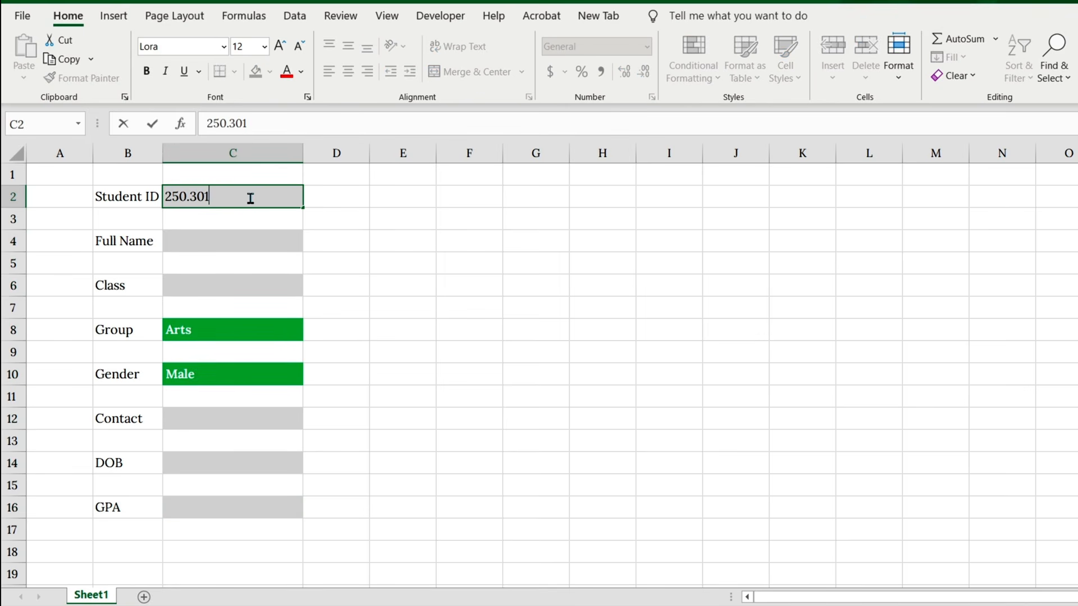
key(Return)
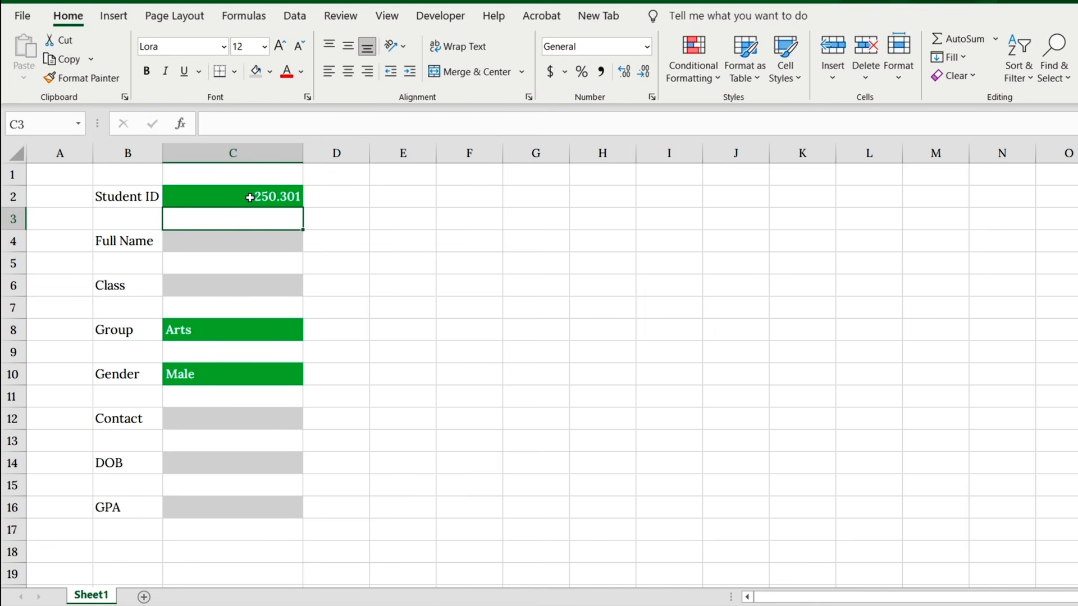
click(250, 197)
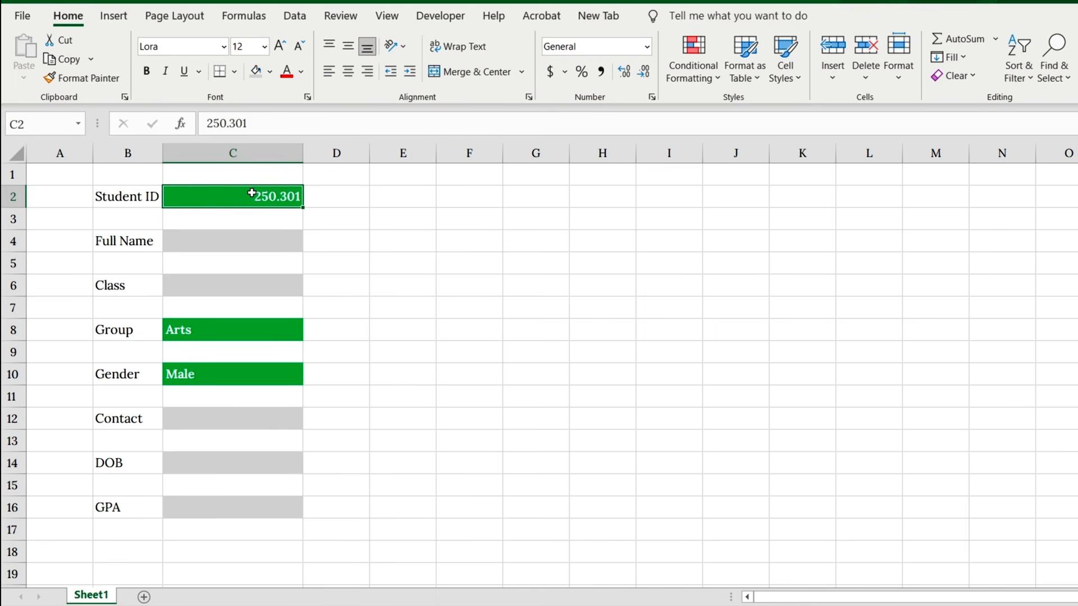
key(Delete)
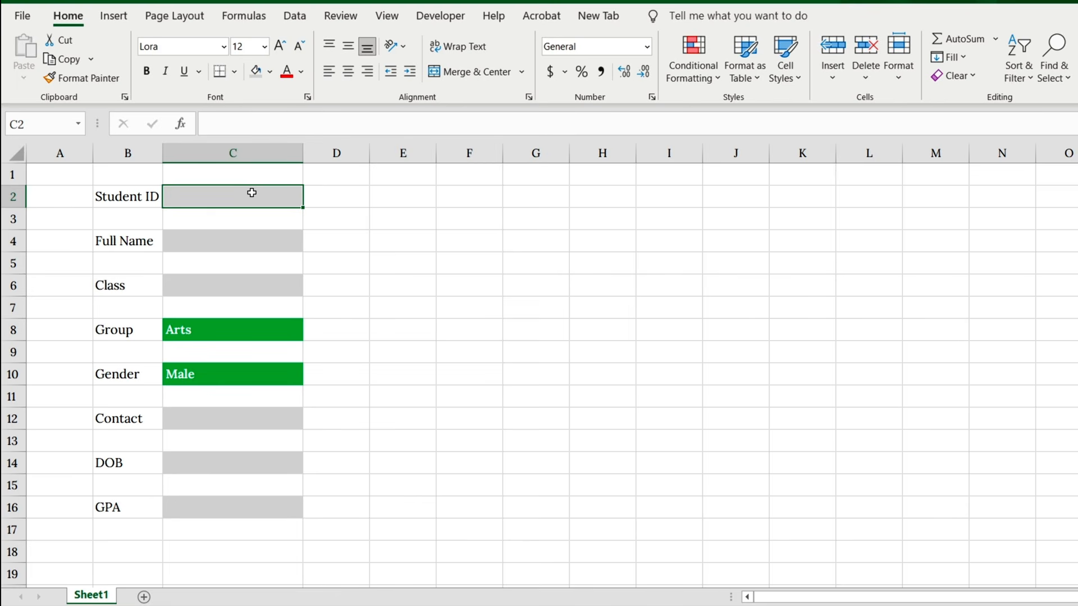
Step: Widen column D to about the width of column C and enter the formula =IF(C2<>"", "√", "") in D2
click(324, 196)
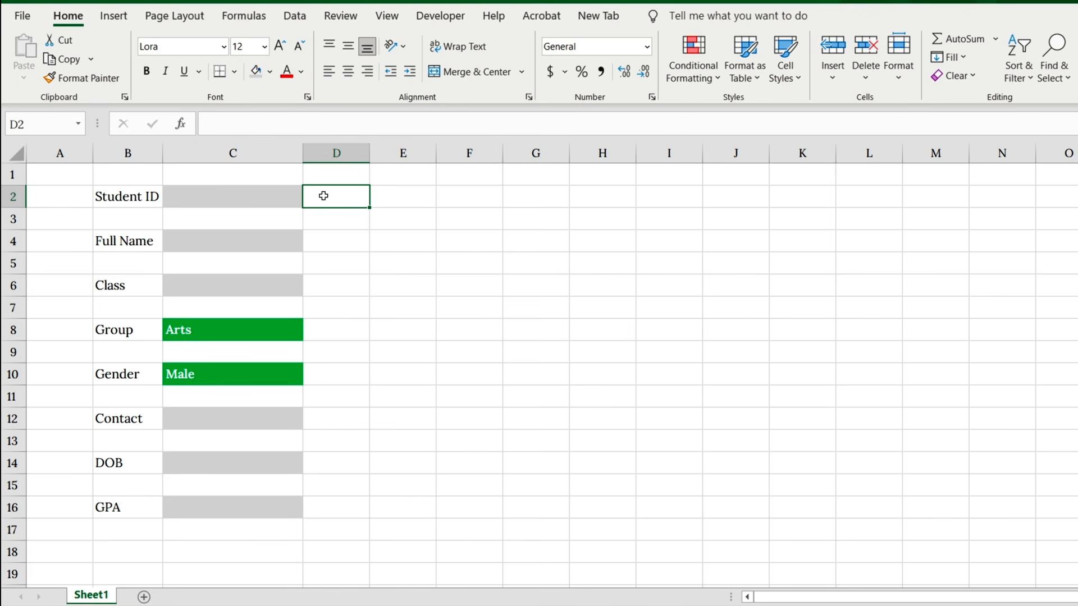
drag(369, 153, 444, 153)
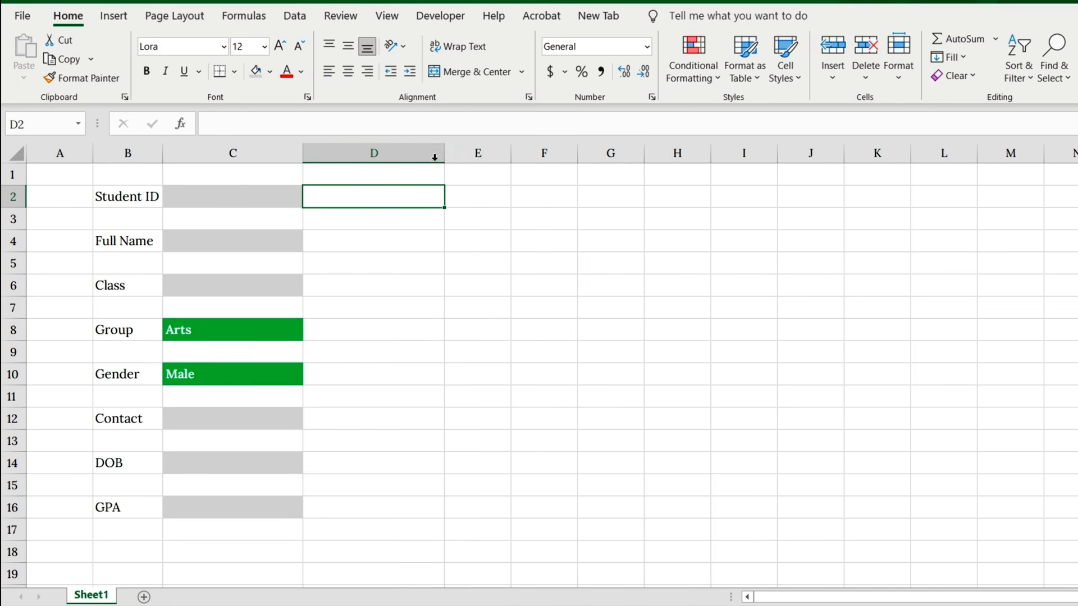
text(=IF)
double_click(334, 218)
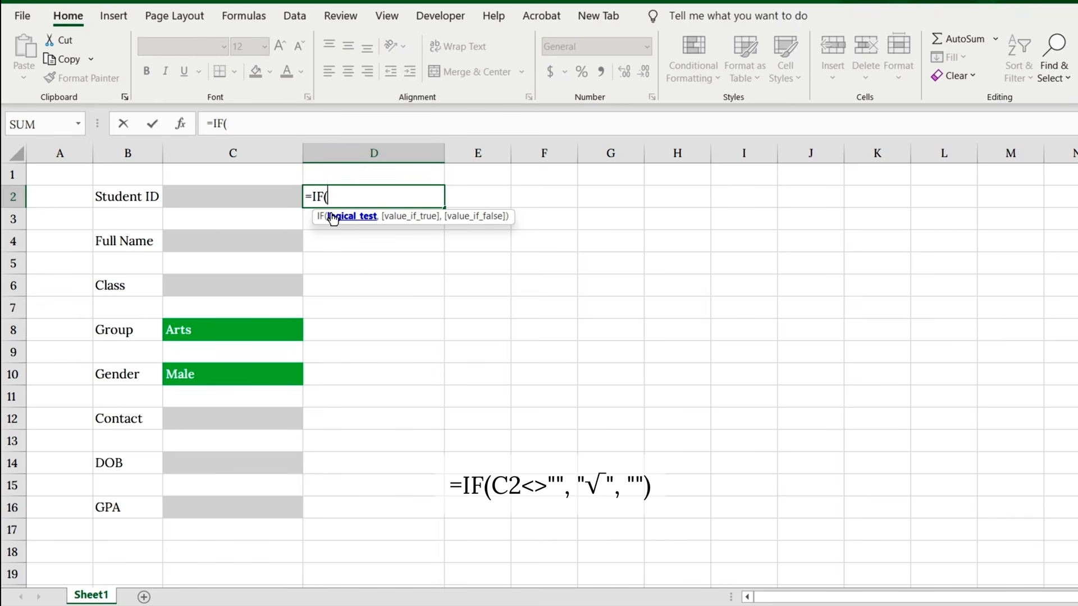
click(258, 196)
text(<)
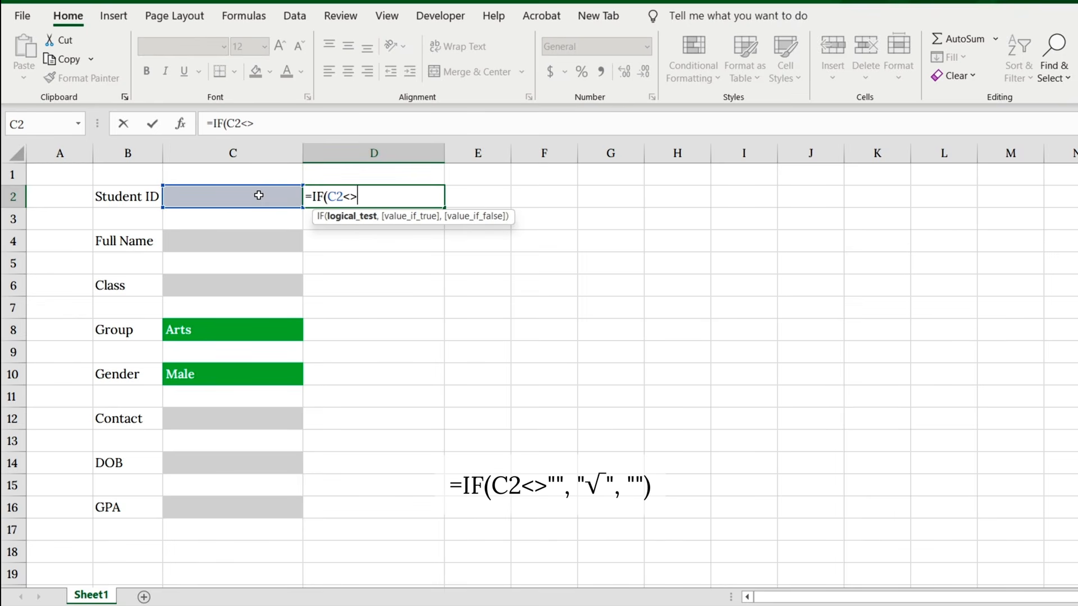
text(>"",)
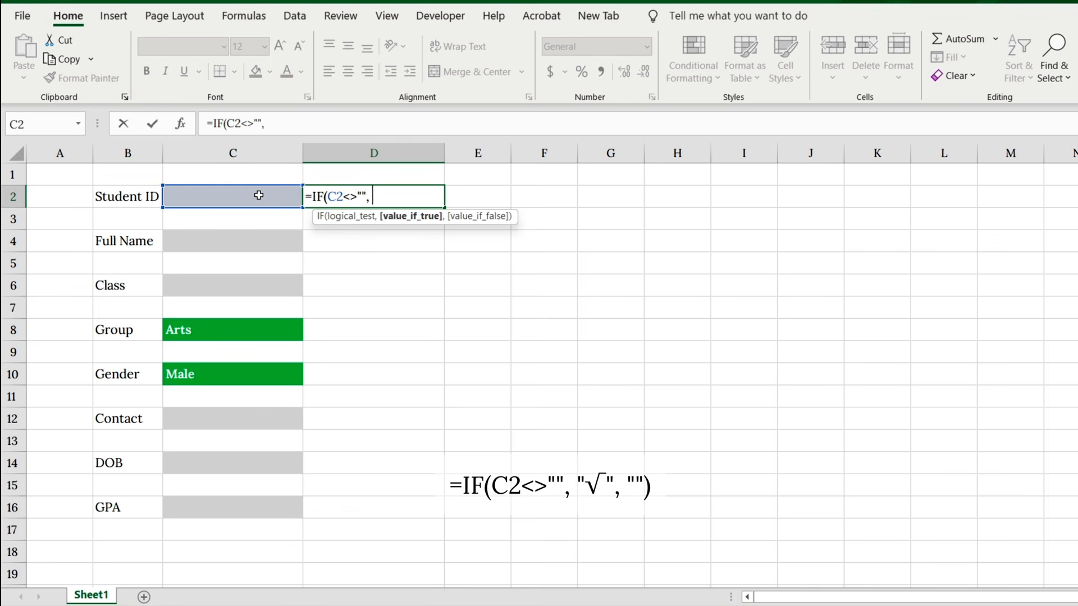
text( "√", ""))
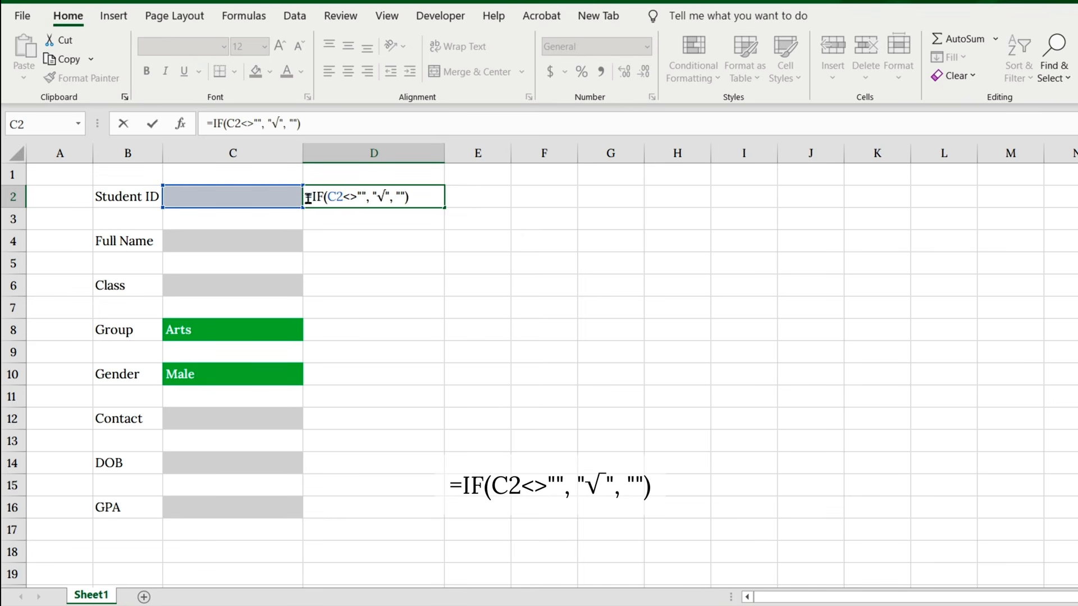
drag(376, 195, 386, 196)
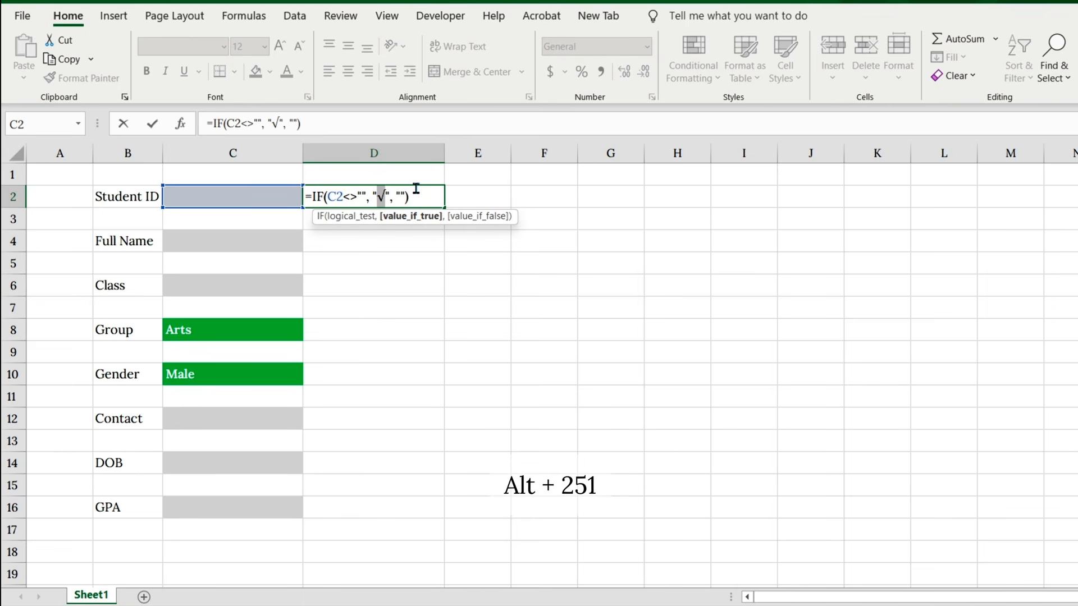
key(Return)
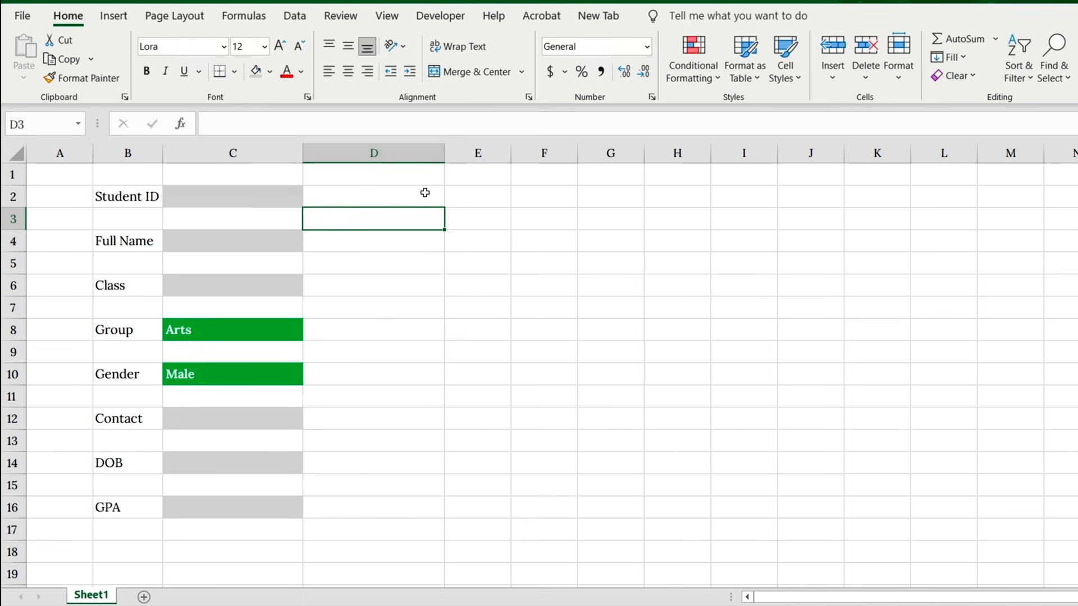
Step: Enter a student ID without a decimal point in C2 to test the check mark formula
click(281, 194)
text(250301)
key(Return)
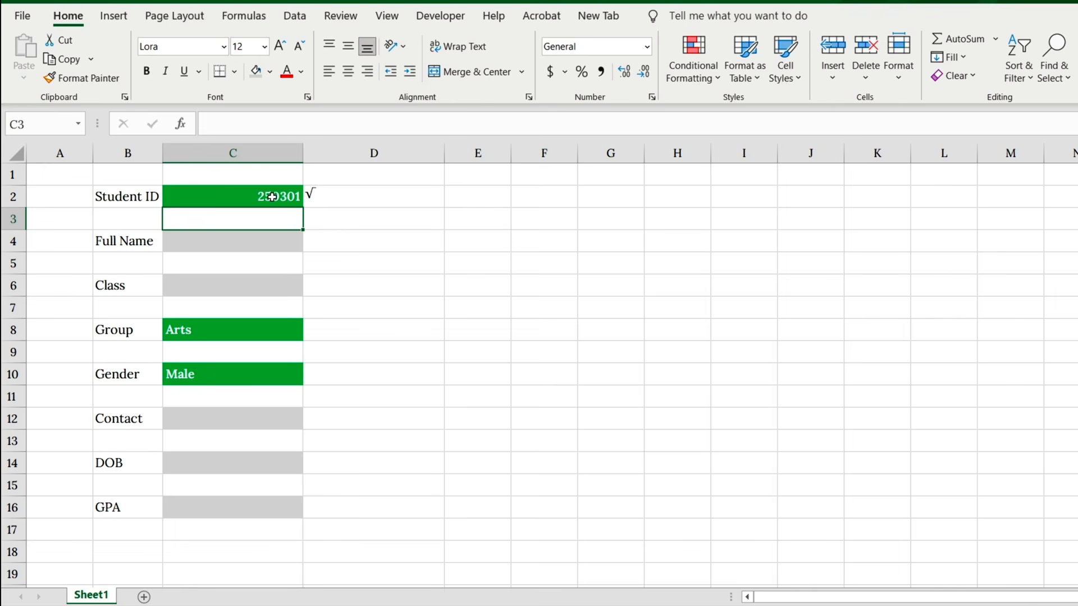
Step: Copy the check mark formula from D2 into D4, D6, D8, D10, D12, D14 and D16
click(338, 195)
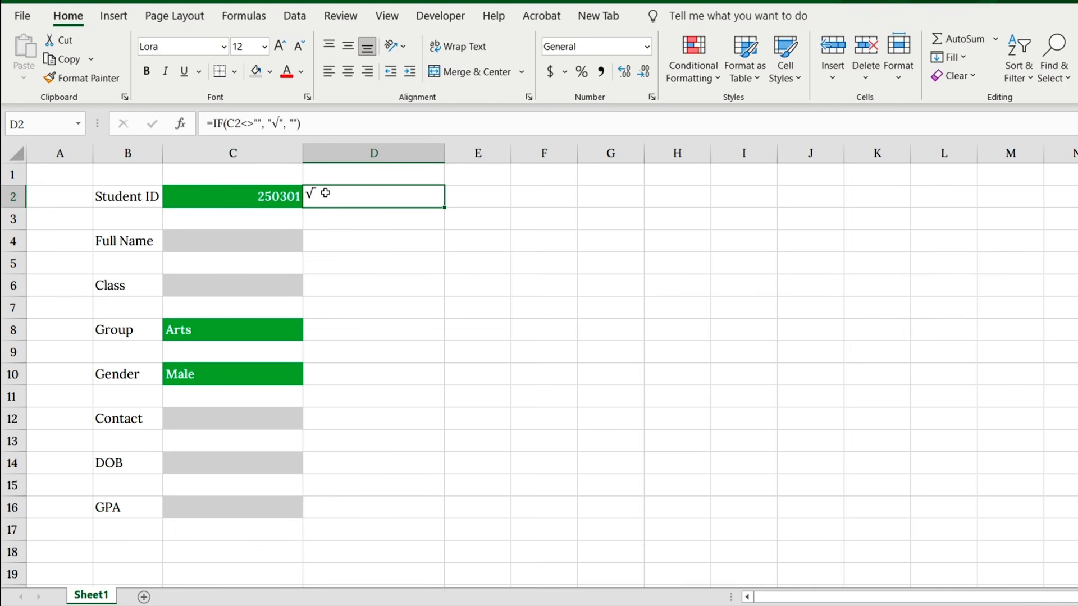
key(ctrl+c)
click(334, 237)
key(ctrl+v)
click(354, 284)
key(ctrl+v)
click(371, 332)
key(ctrl+v)
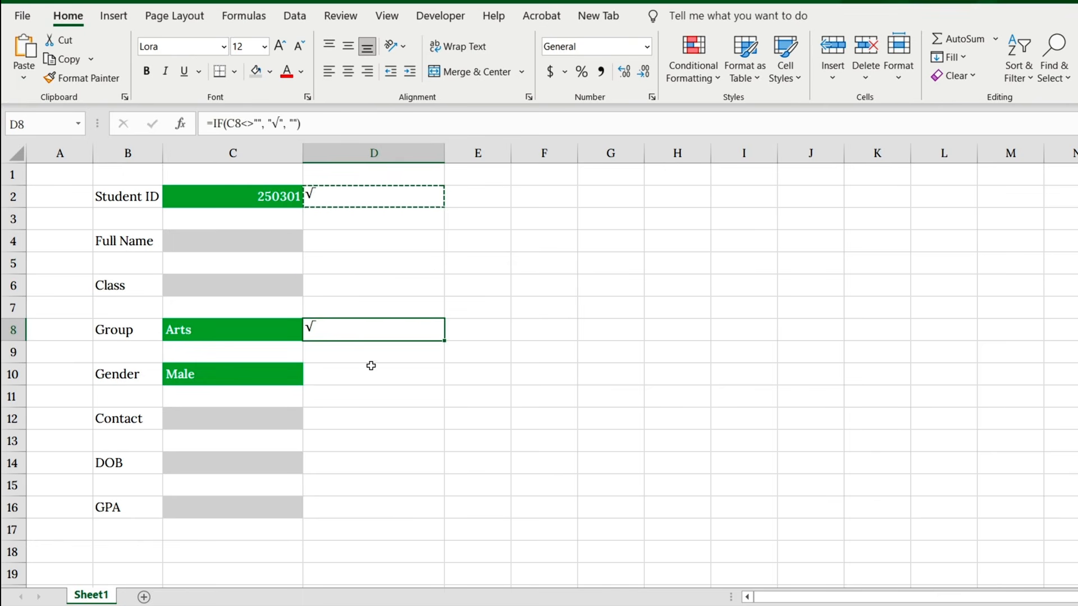
click(370, 379)
key(ctrl+v)
click(380, 414)
key(ctrl+v)
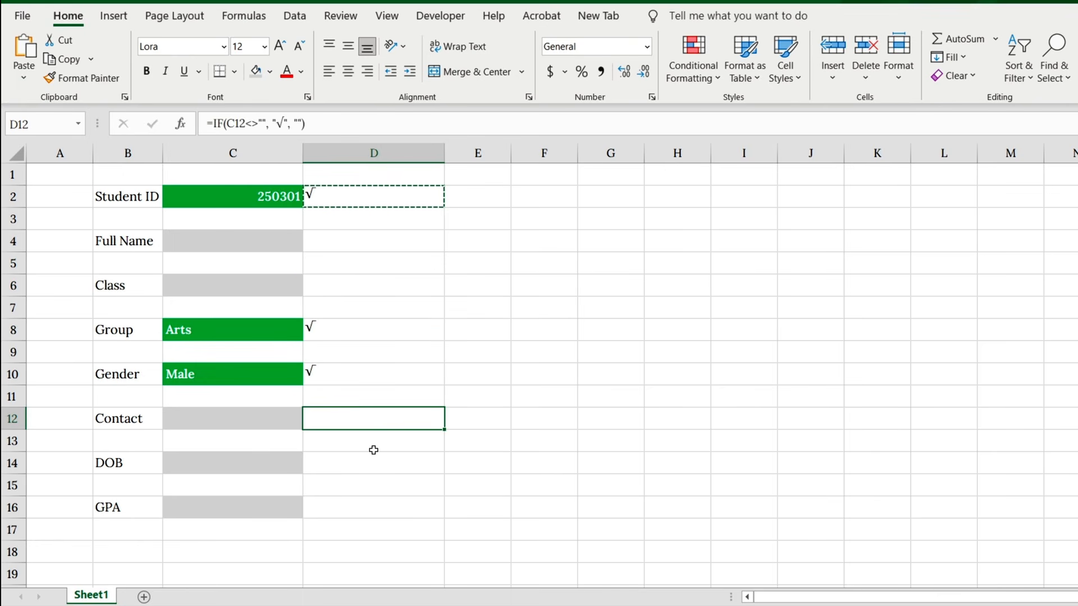
click(369, 462)
key(ctrl+v)
click(375, 499)
key(ctrl+v)
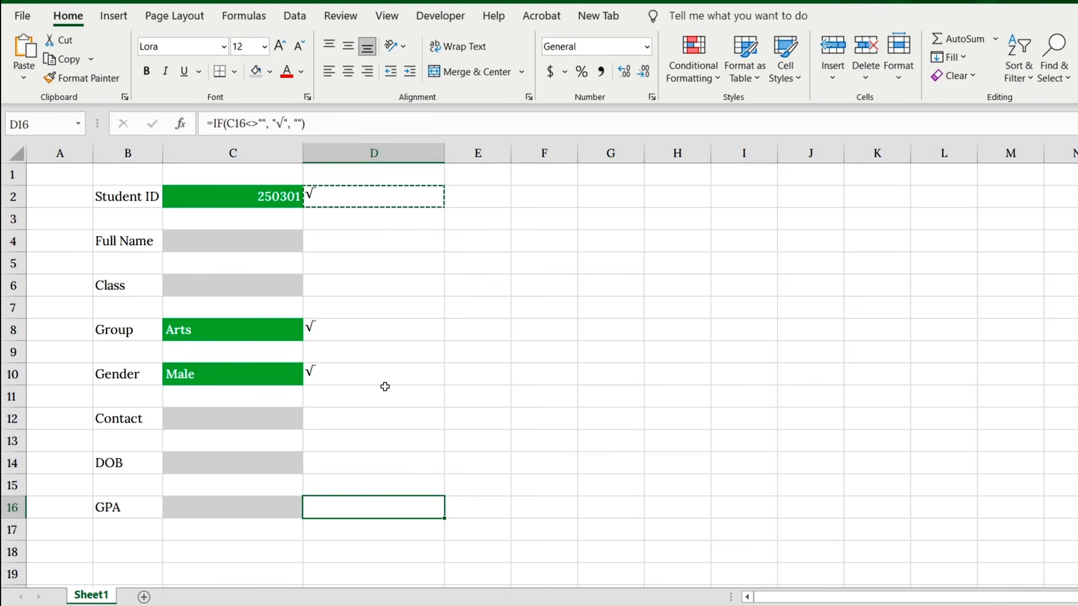
key(Escape)
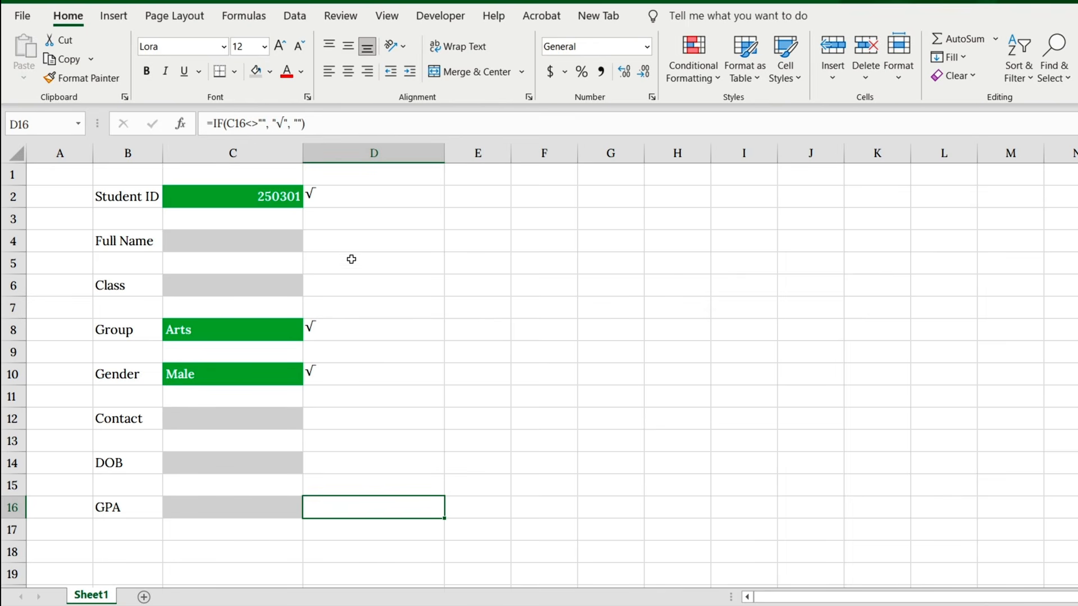
Step: Start a new conditional formatting rule for the eight check mark cells, D2 to D16 on every other row, that formats only cells containing No Blanks
ctrl+click(336, 196)
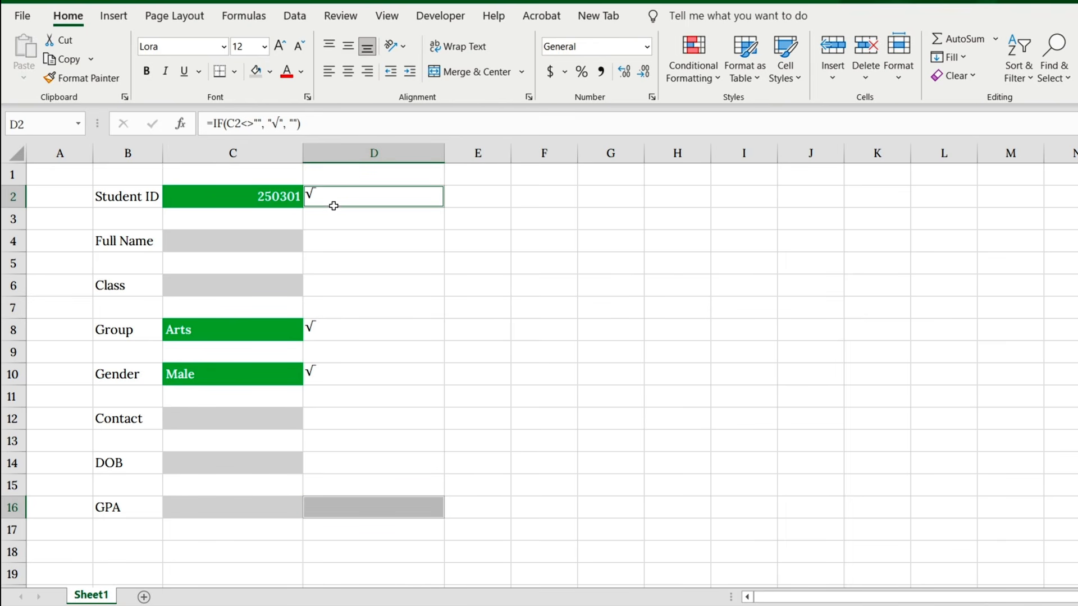
ctrl+click(349, 240)
ctrl+click(359, 286)
ctrl+click(366, 328)
ctrl+click(366, 371)
ctrl+click(375, 426)
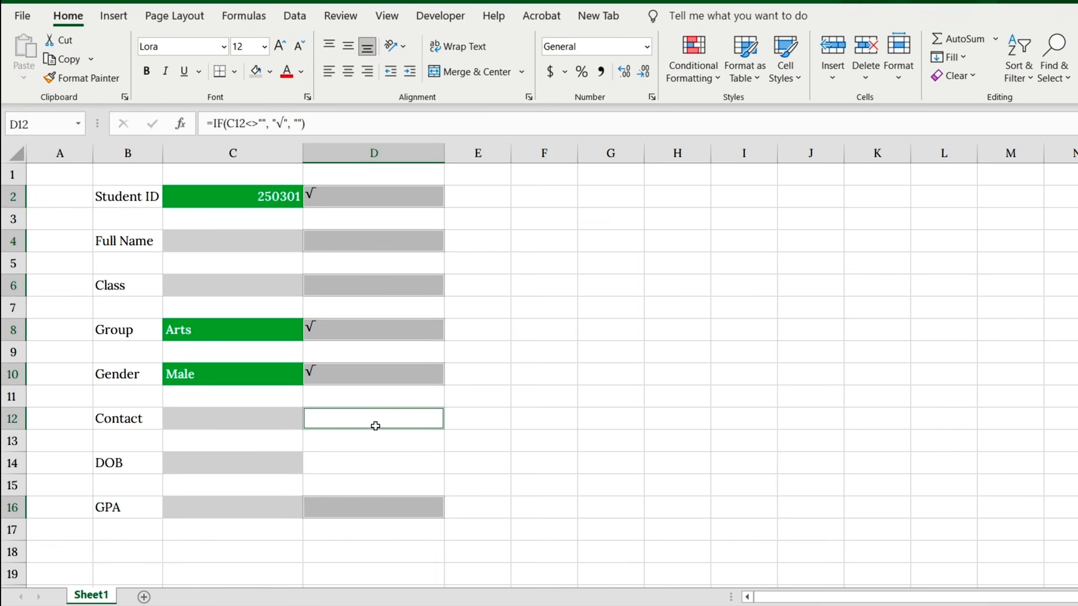
ctrl+click(378, 462)
ctrl+click(380, 508)
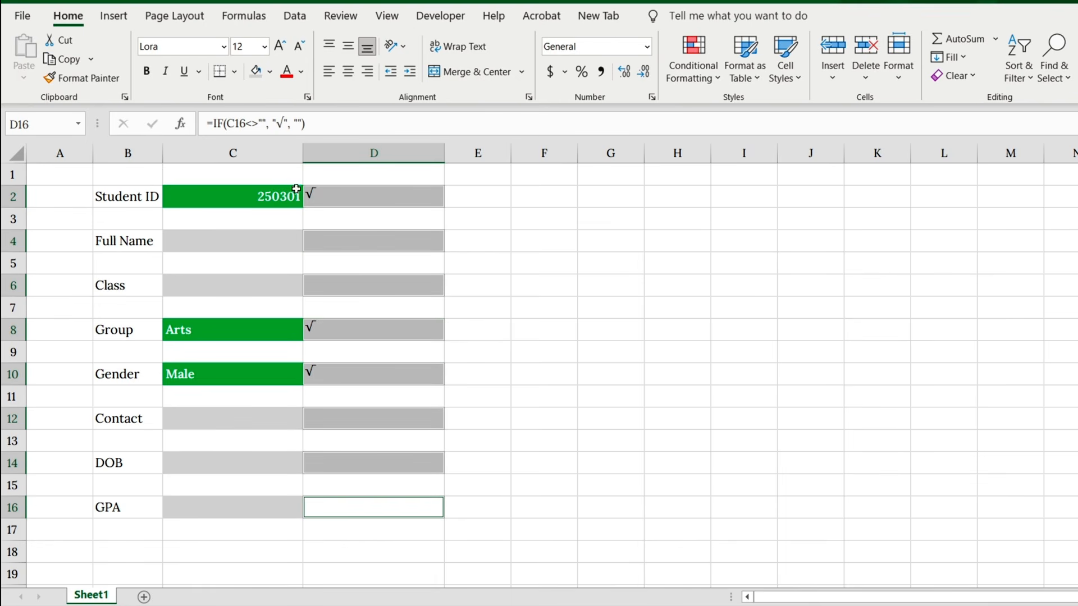
click(694, 64)
click(705, 290)
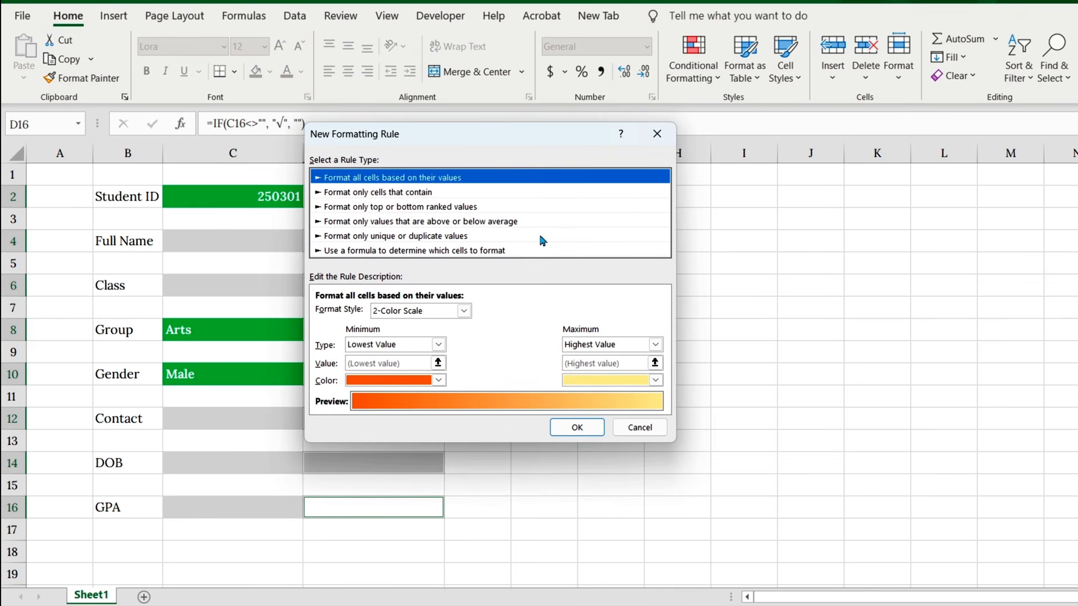
click(428, 193)
drag(439, 134, 559, 138)
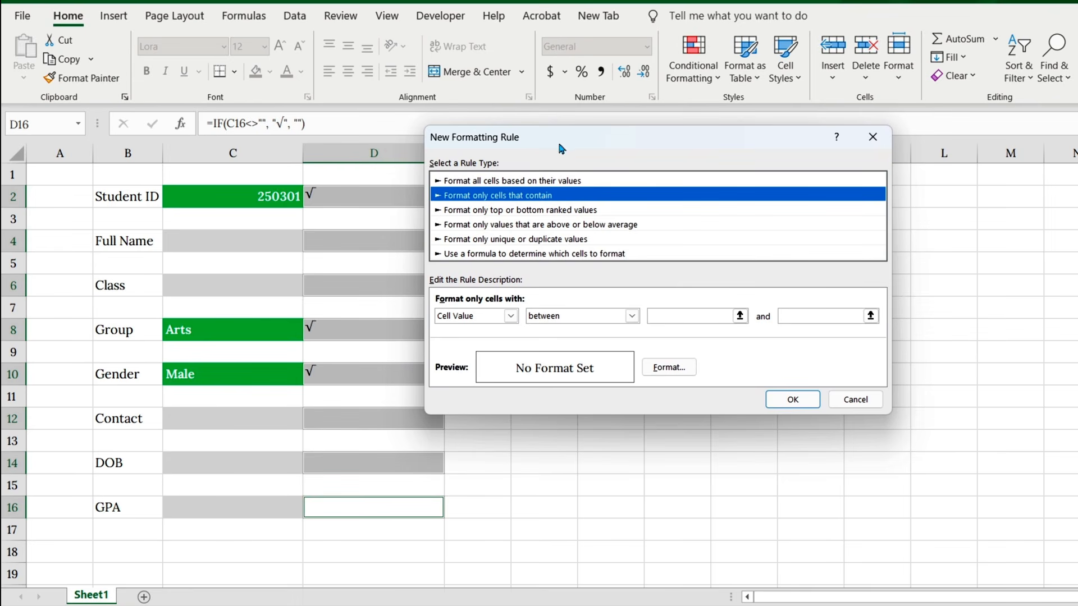
click(517, 316)
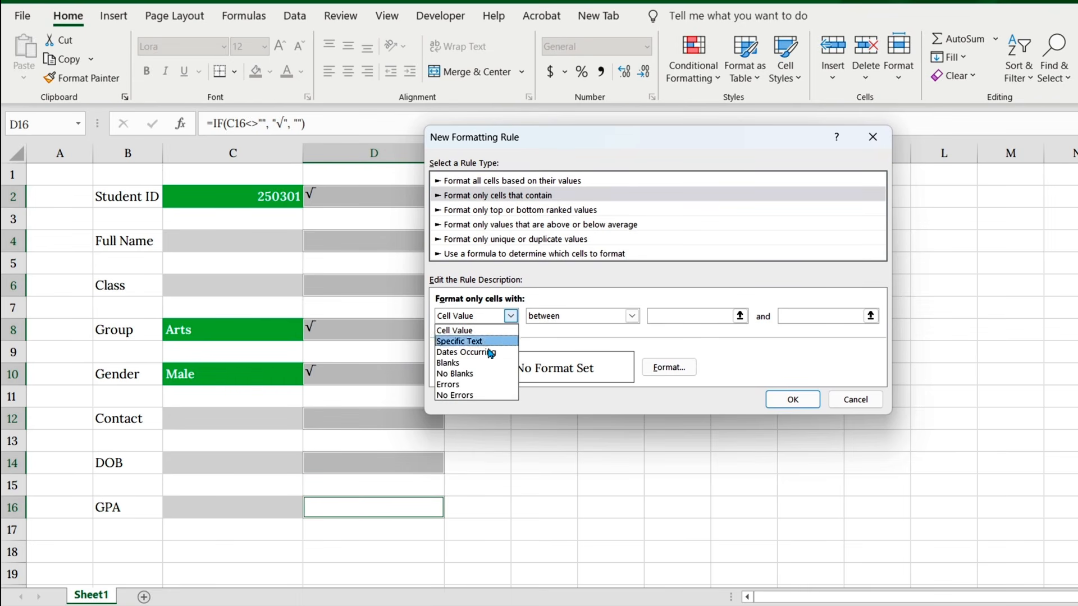
click(476, 374)
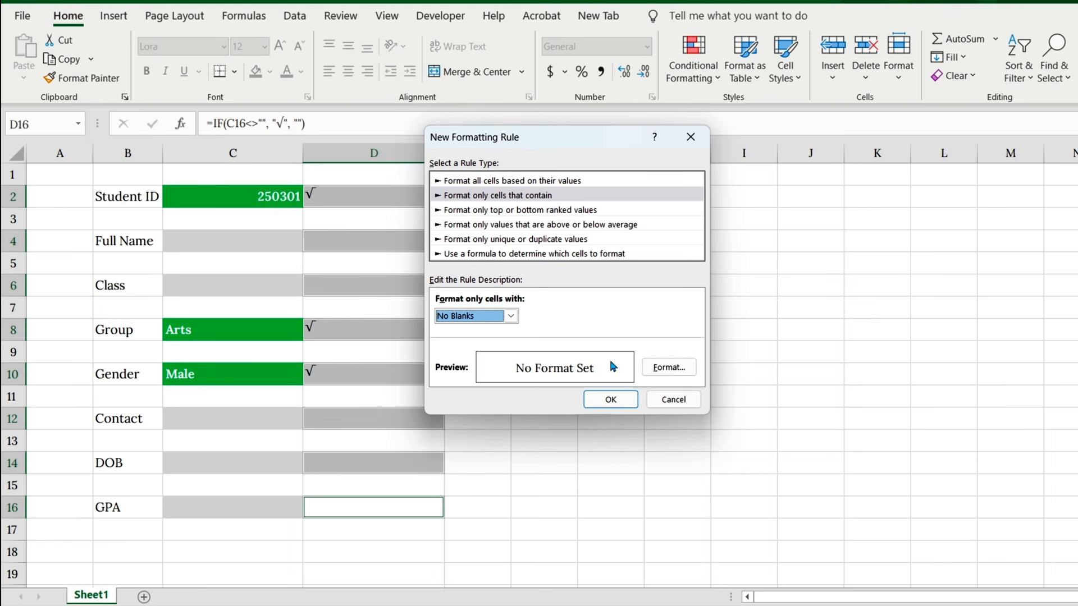
Step: Give the No Blanks rule a white font on a black fill and apply it to the check mark cells
click(674, 368)
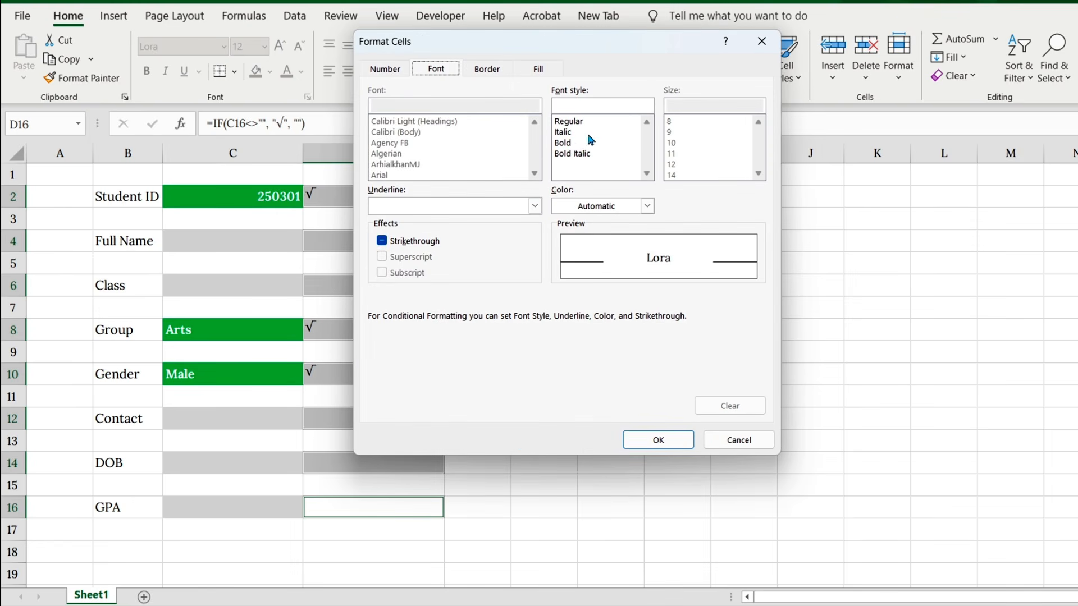
click(647, 207)
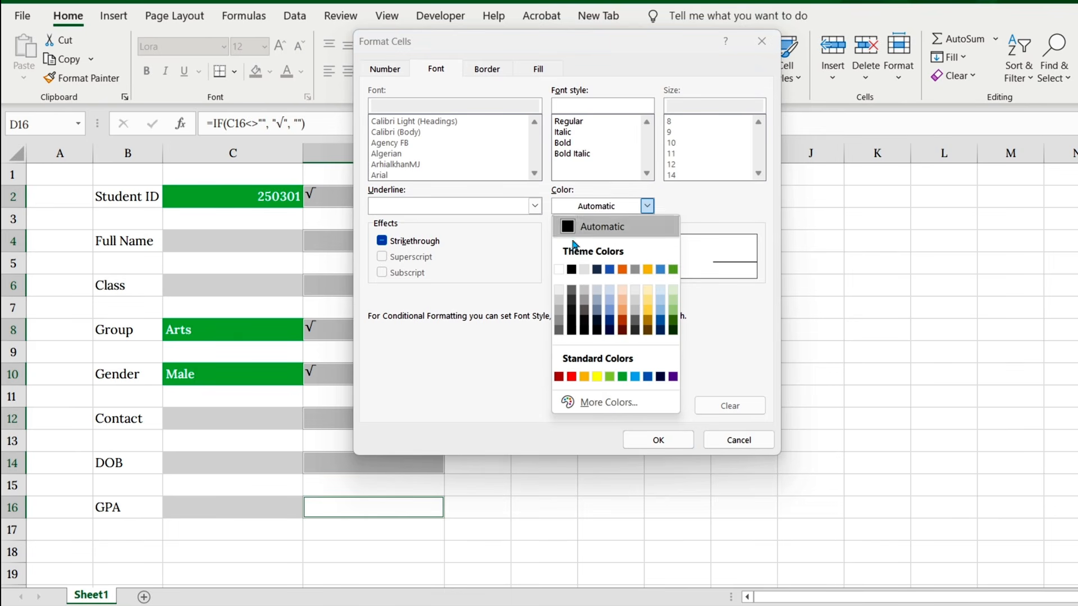
click(559, 271)
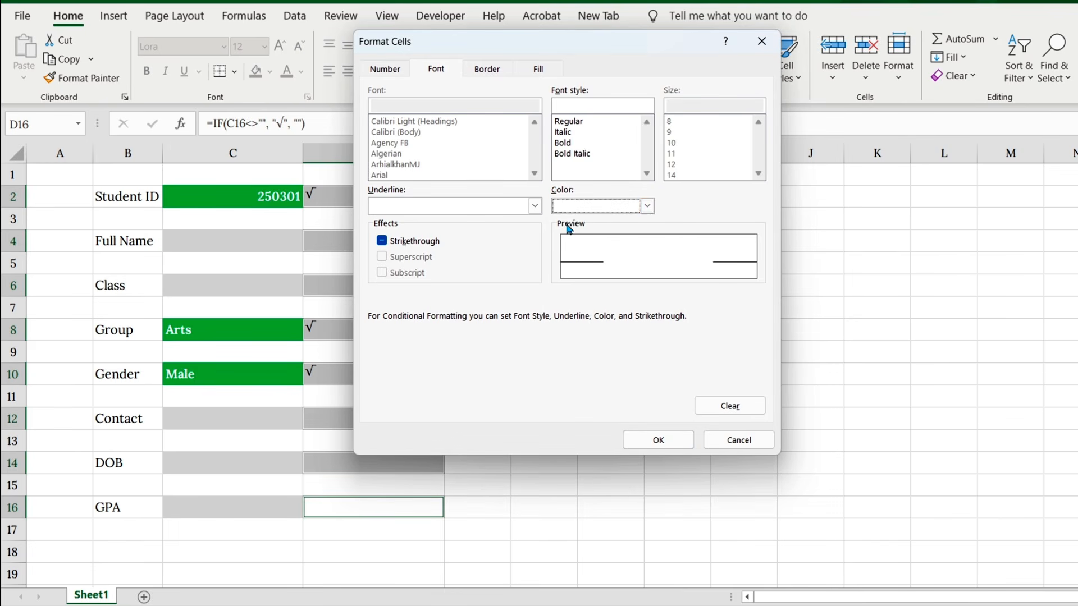
click(540, 69)
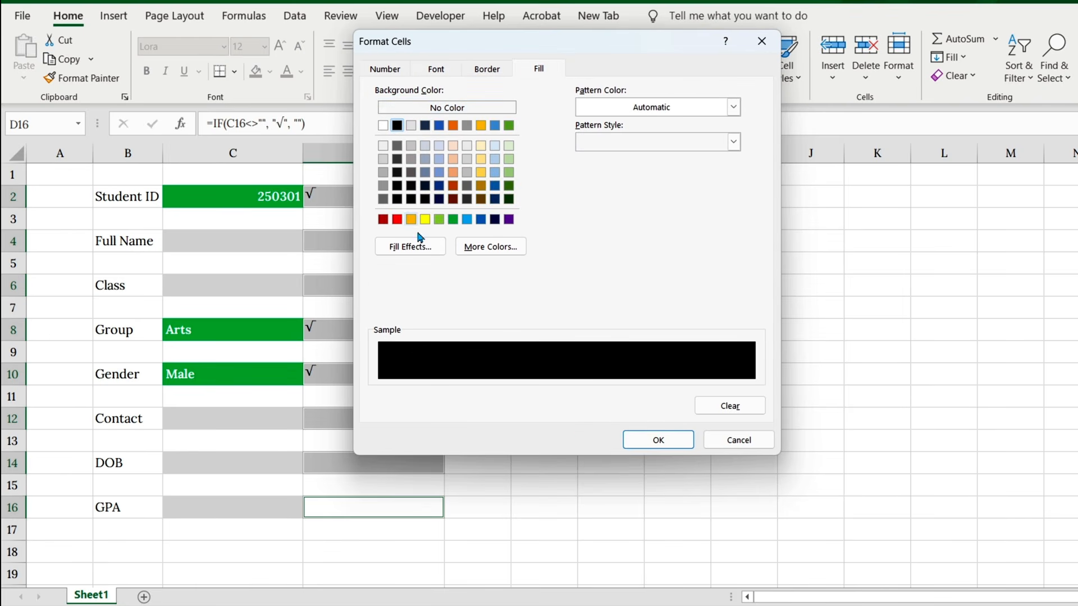
click(648, 443)
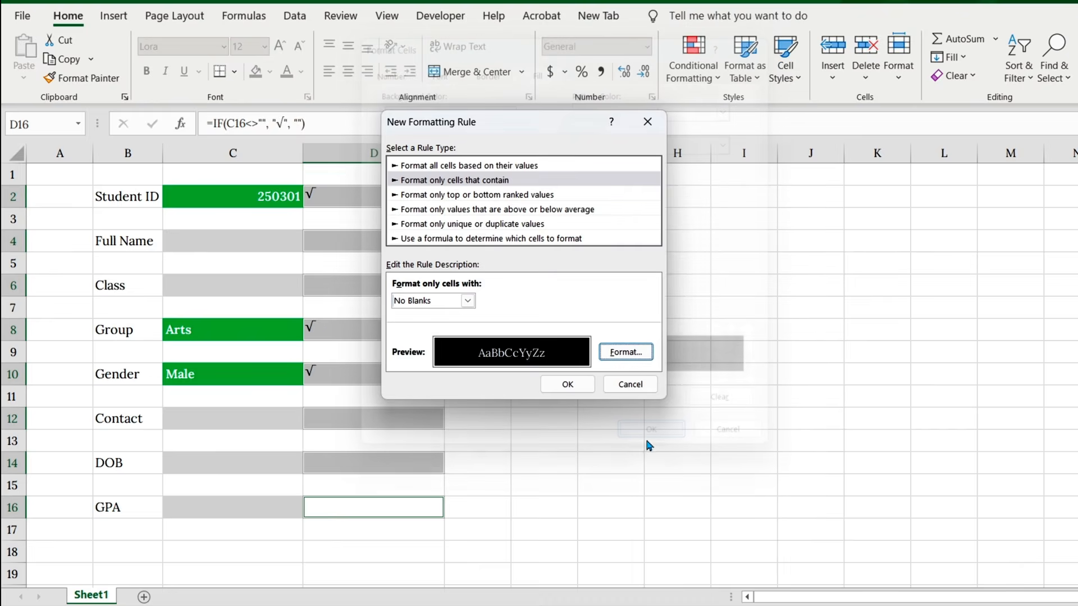
click(545, 376)
Step: Narrow column D to about 40% of column C's width and centre the check marks horizontally and vertically
drag(444, 153, 357, 158)
click(348, 71)
click(348, 46)
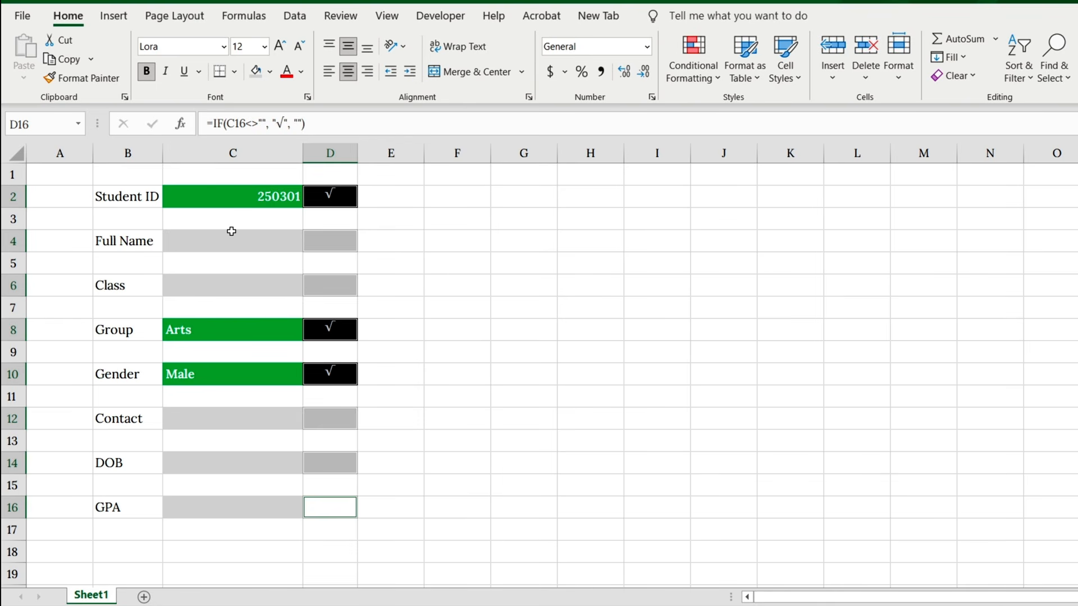
Step: Enter a student's first name in the Full Name field, C4, to test the check mark formatting
click(271, 241)
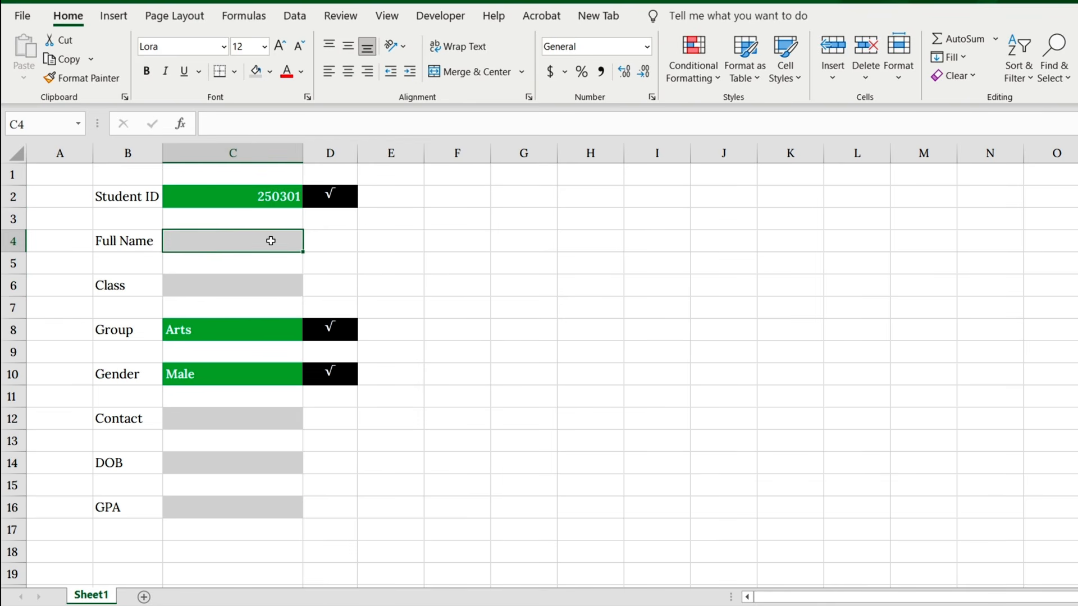
text(Jason)
key(Return)
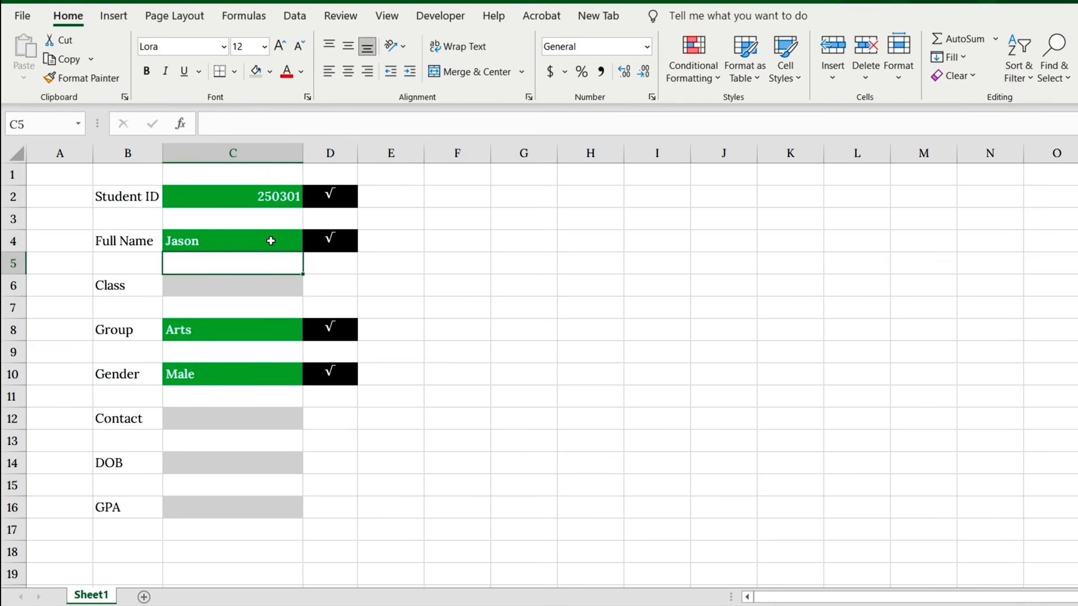
click(342, 245)
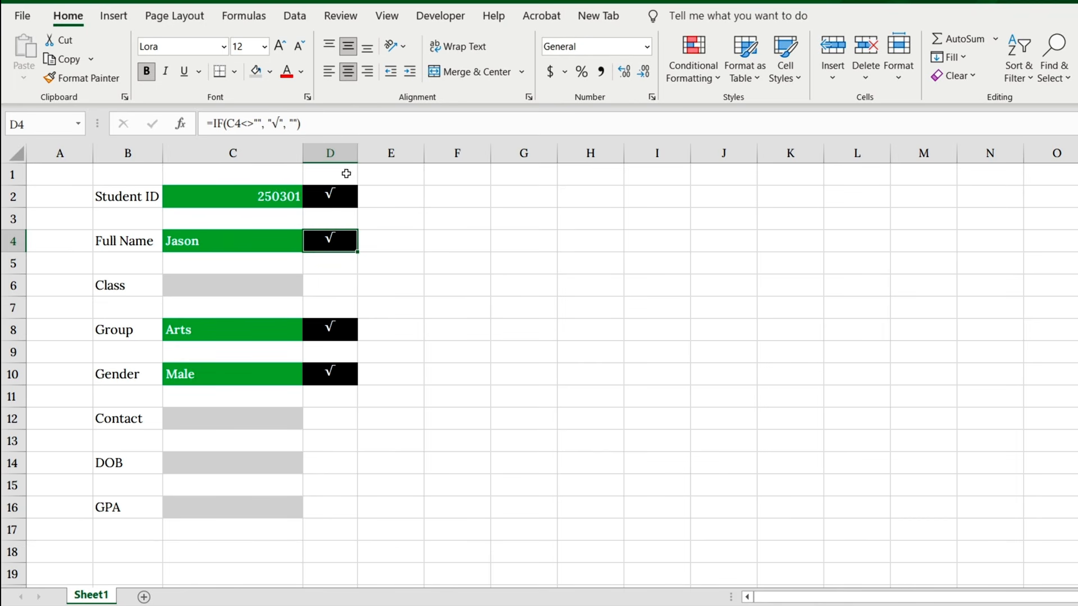
Step: Insert a form control button below the GPA field, spanning columns C to E in rows 17 and 18
click(441, 17)
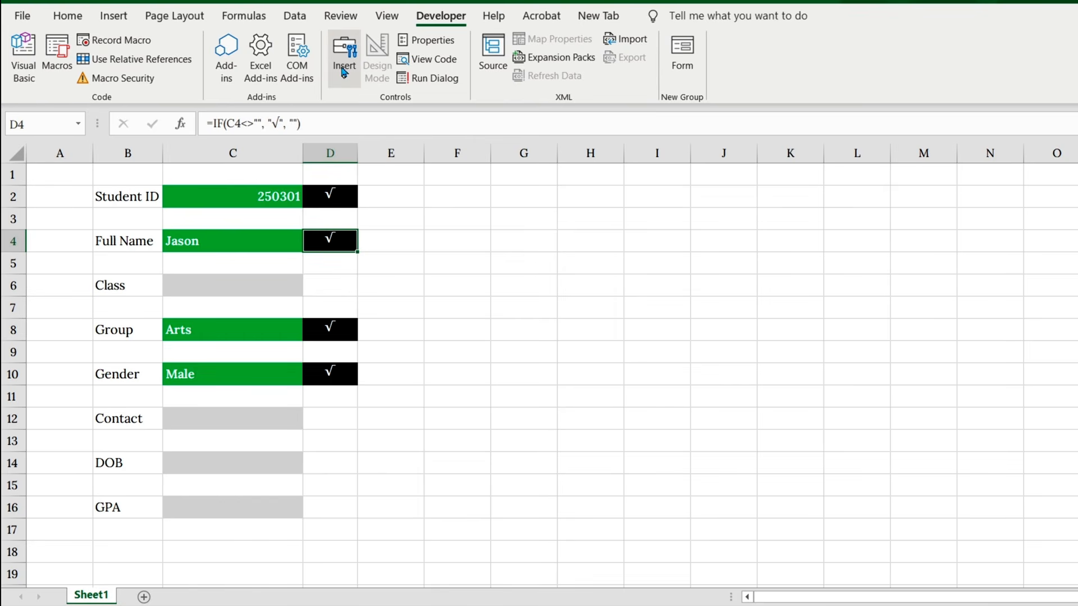
click(344, 72)
click(337, 118)
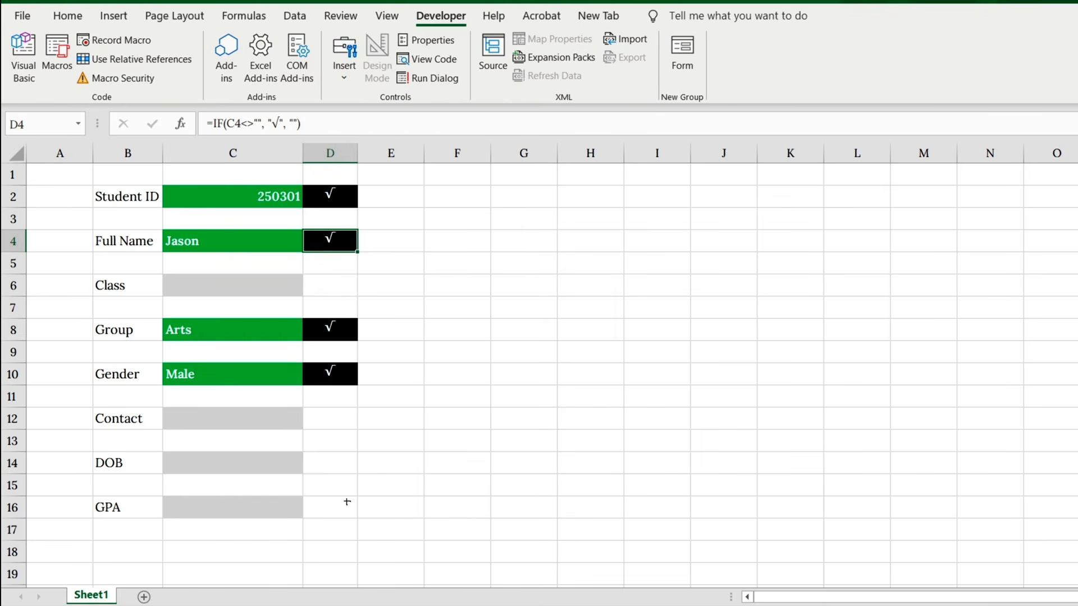
drag(231, 529, 417, 562)
click(576, 362)
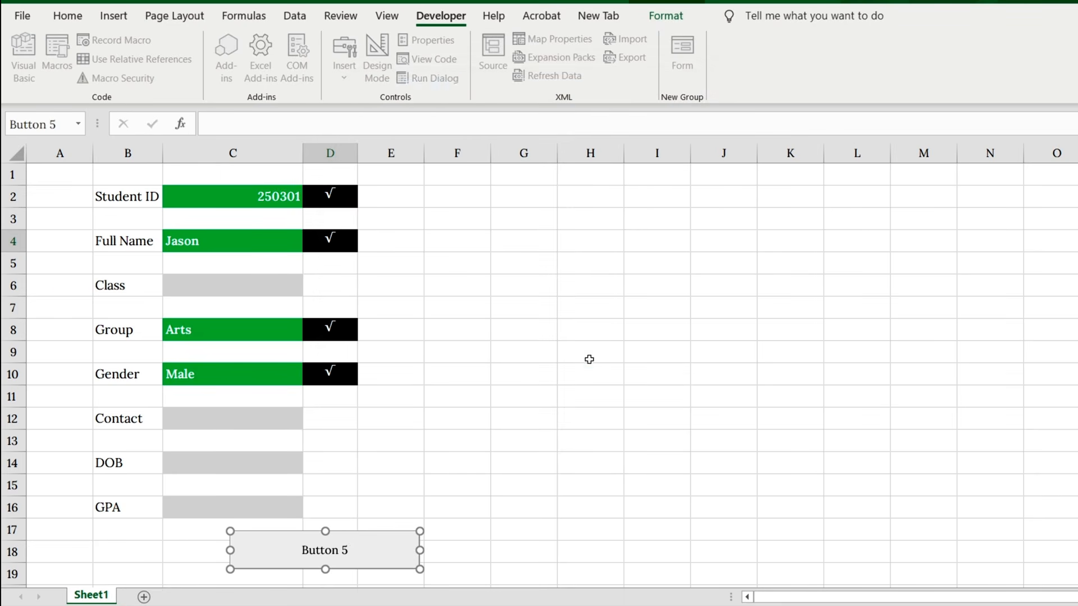
Step: Format the new button's text as Bold, size 14
right_click(360, 547)
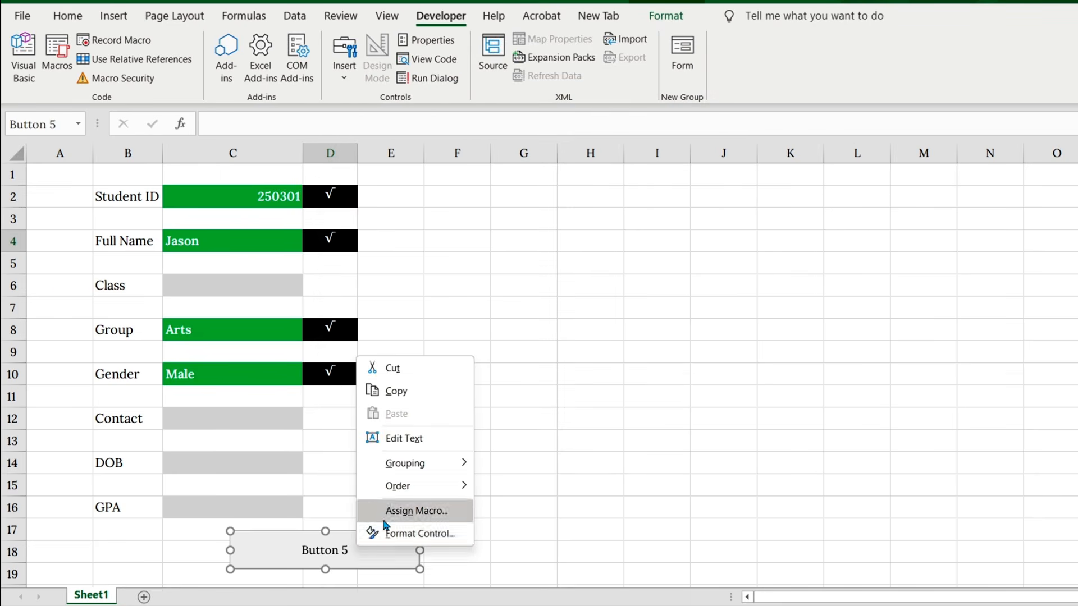
click(403, 531)
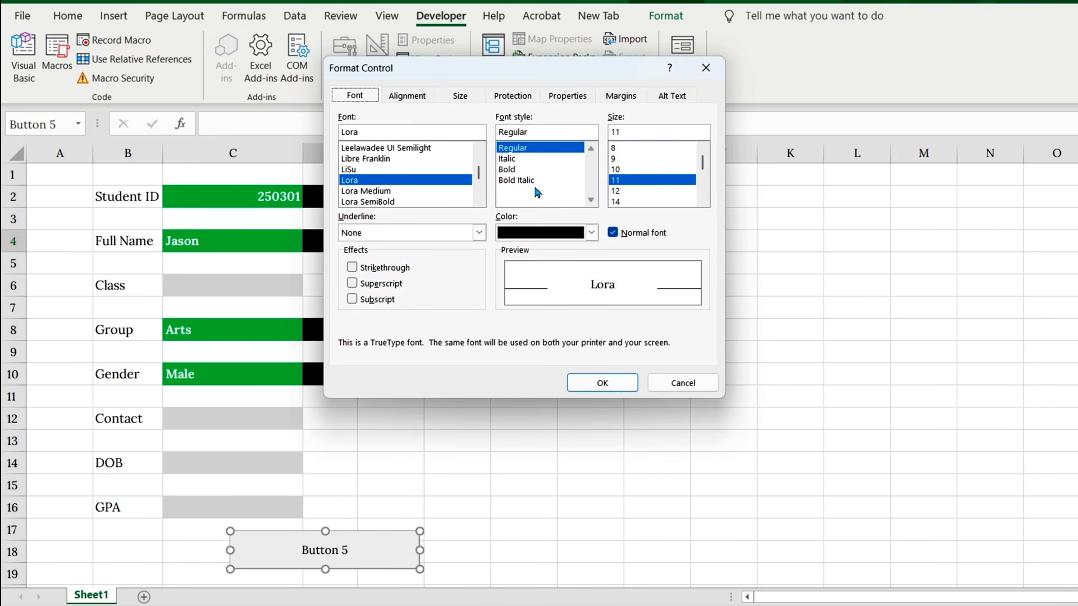
click(511, 169)
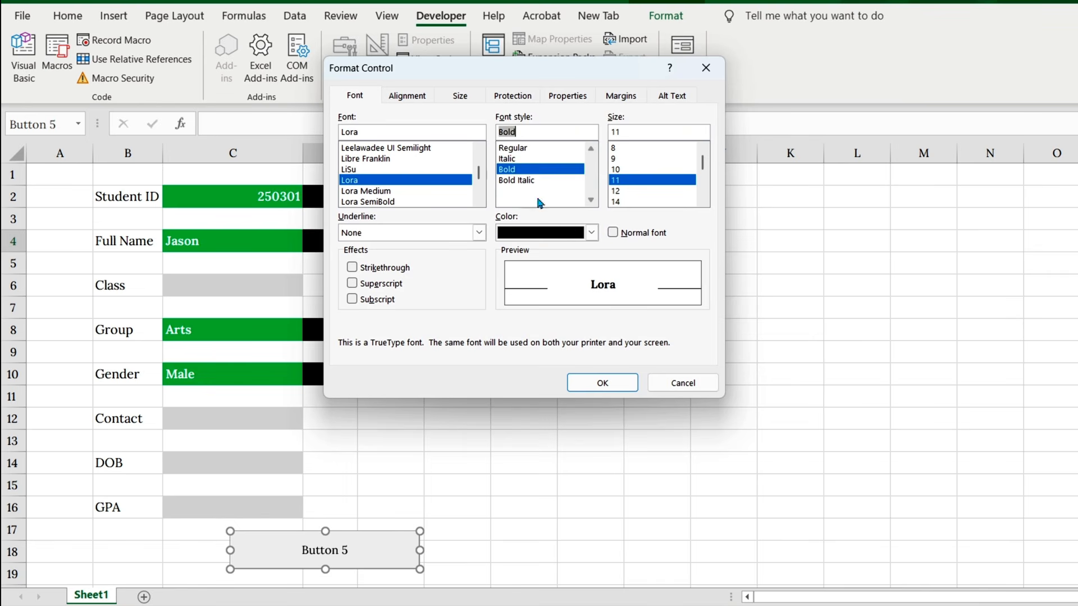
click(617, 202)
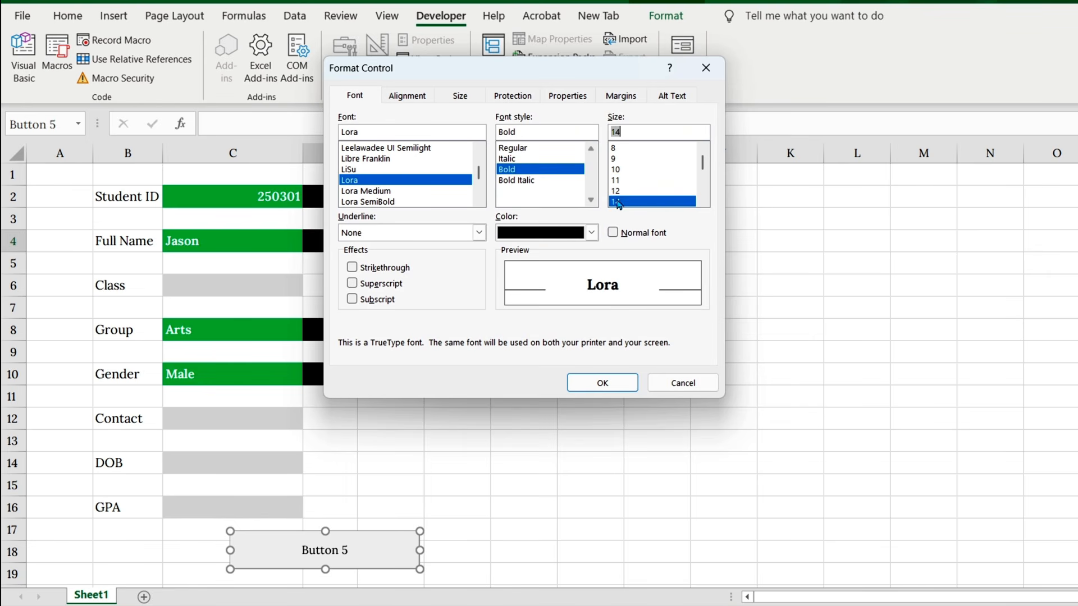
click(592, 381)
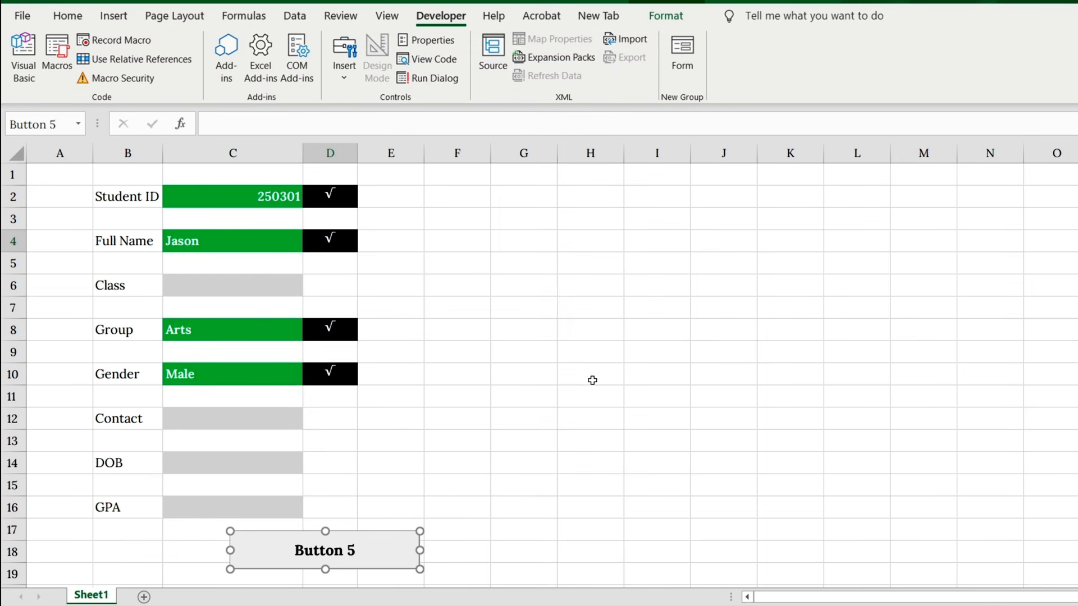
Step: Replace the button's caption with "Save Data"
click(296, 553)
key(Delete)
key(Delete)
key(Delete)
key(Delete)
key(Delete)
key(Delete)
key(Delete)
key(Delete)
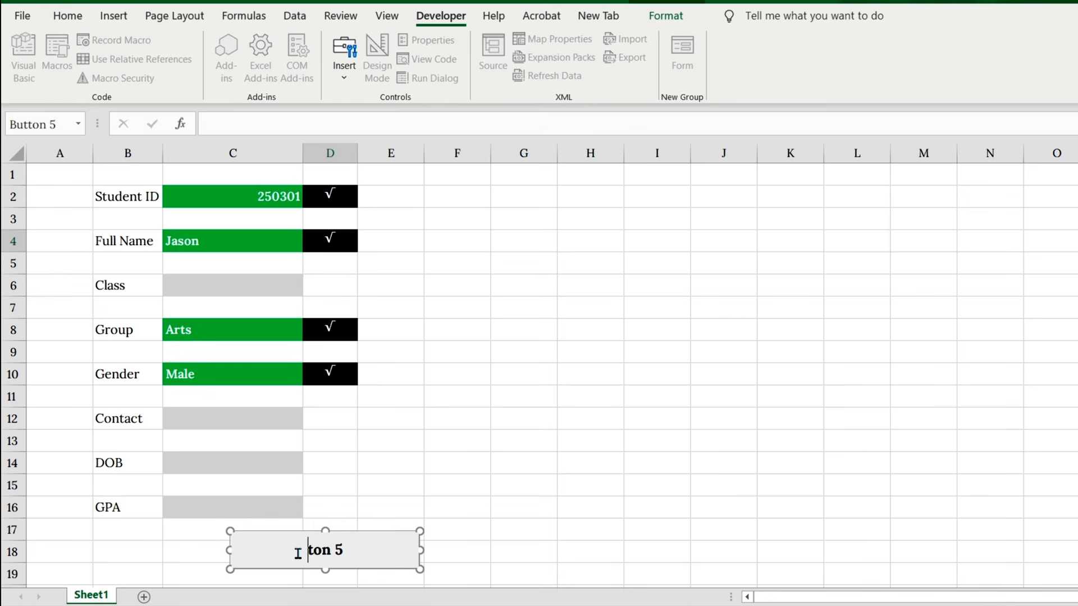
text(Save Data)
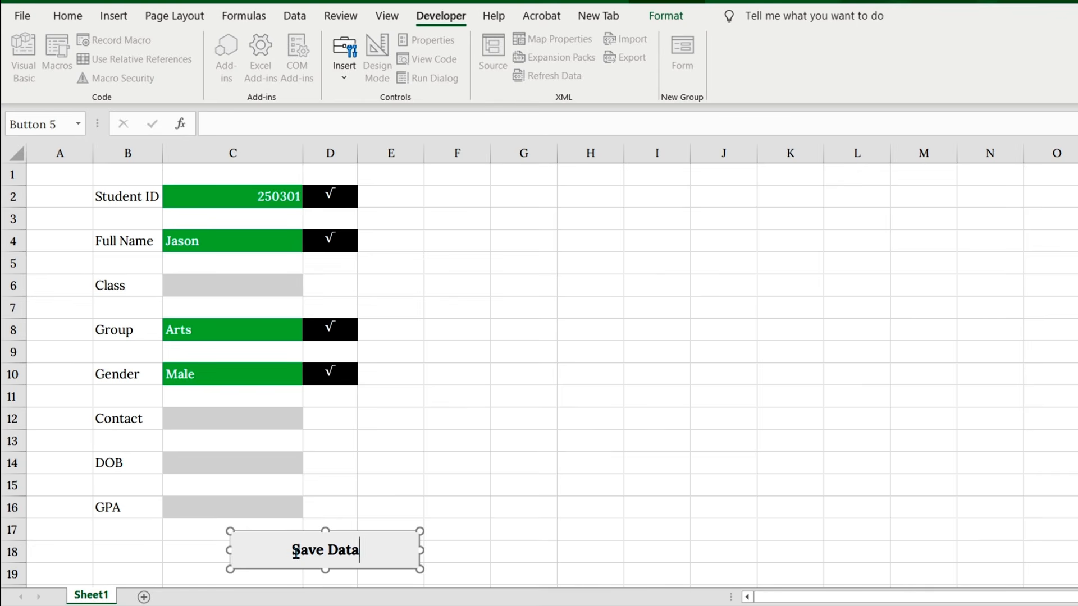
Step: Copy the field labels in B2:B16 to a free area starting at B22
drag(127, 199, 117, 508)
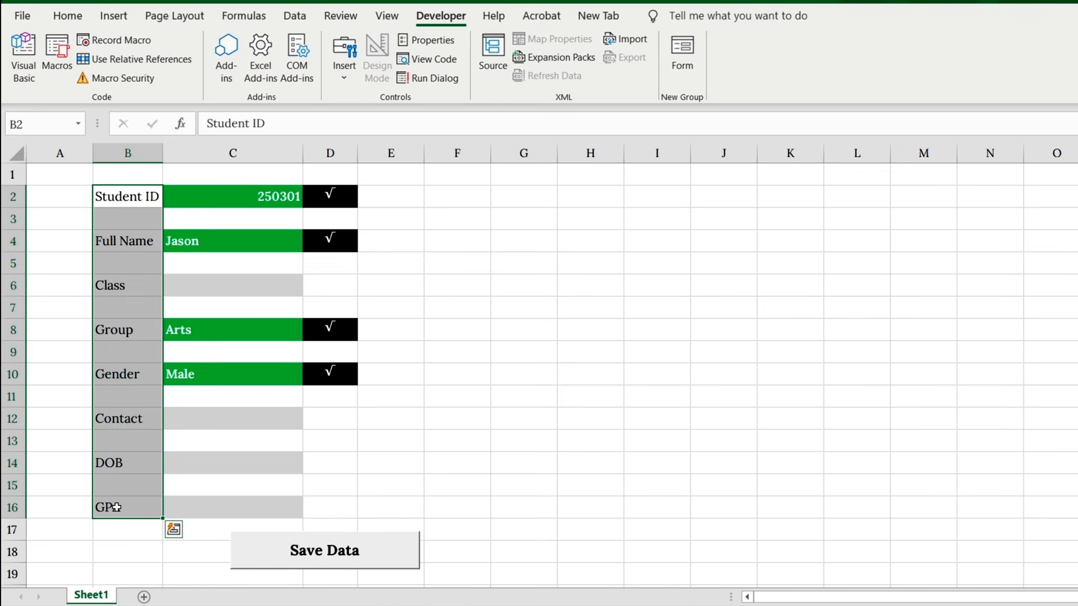
key(ctrl+c)
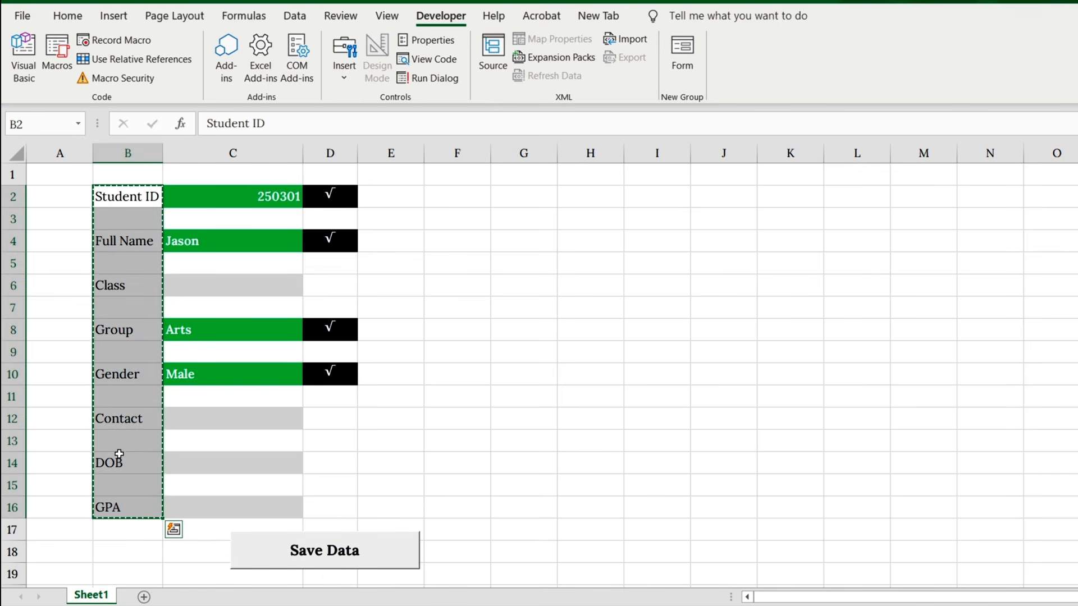
scroll(152, 445, down, 4)
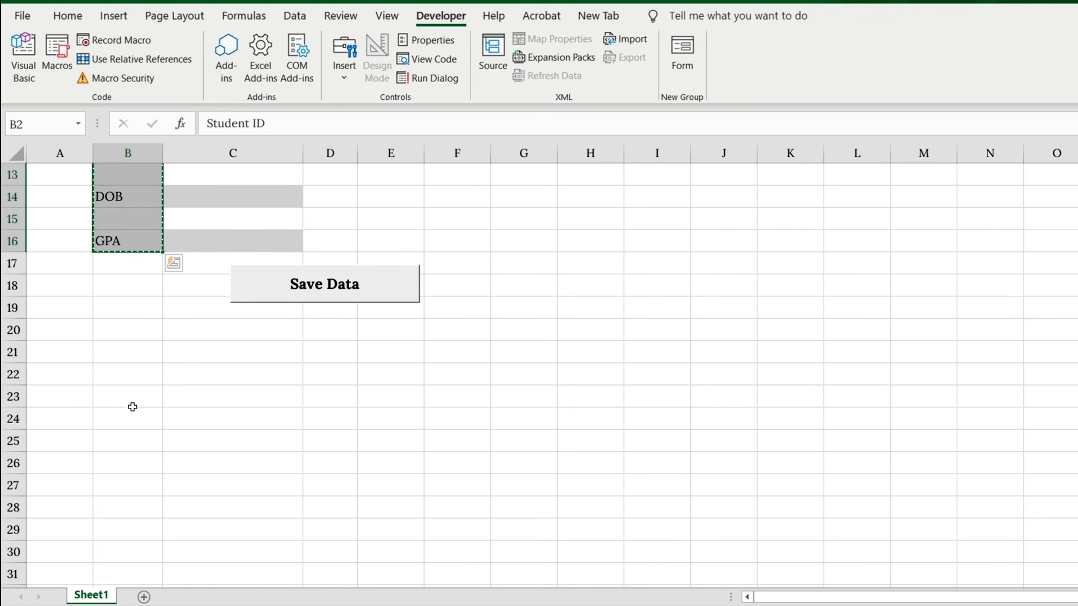
click(131, 368)
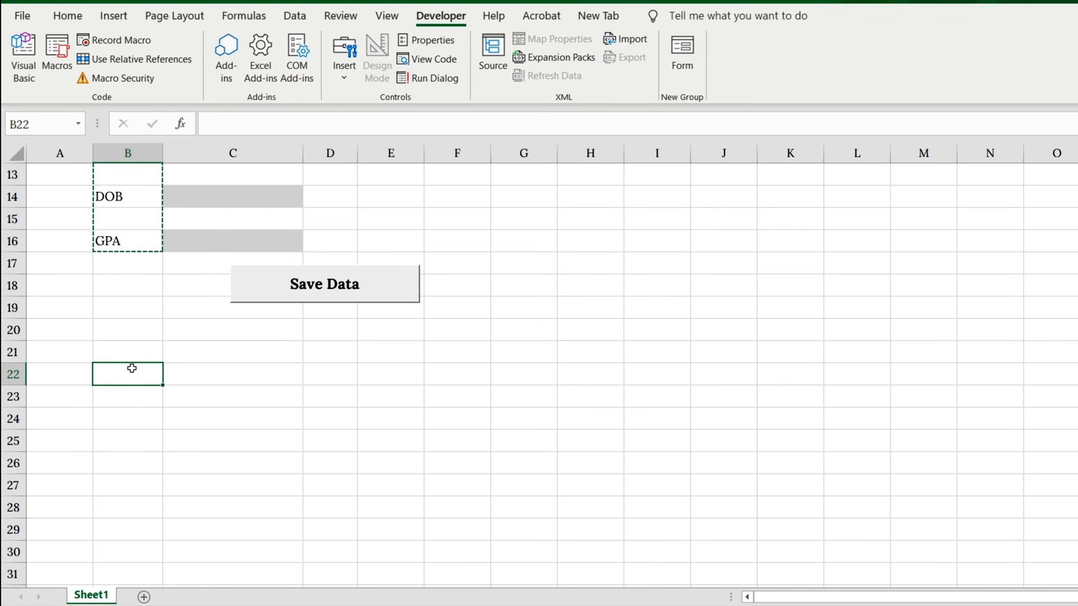
key(ctrl+v)
scroll(185, 376, down, 2)
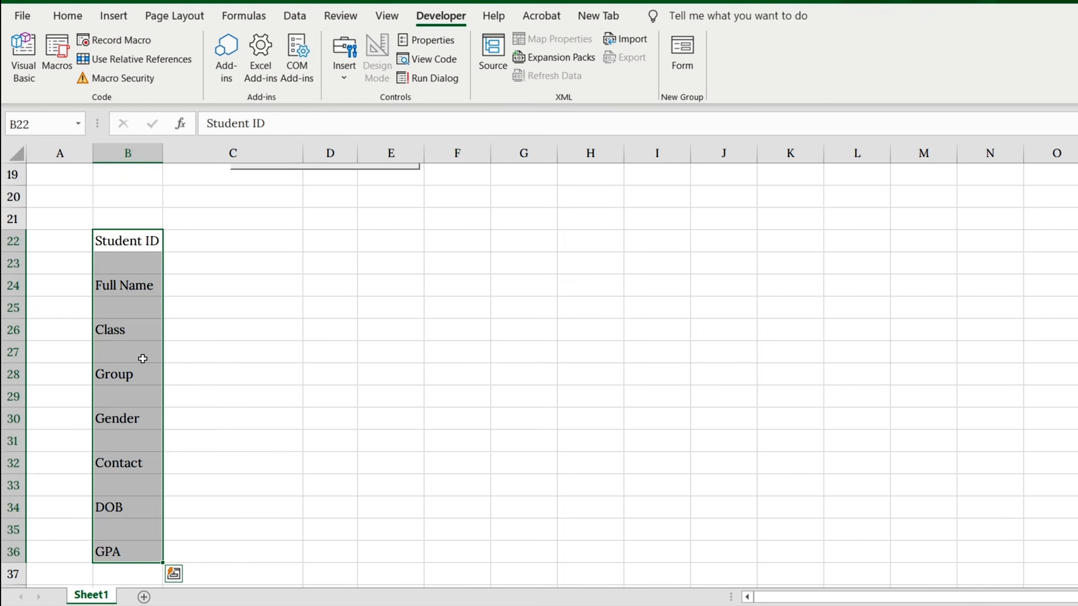
key(Escape)
Step: Select only the blank cells among the copied labels with Go To Special and delete them, shifting cells up
key(F5)
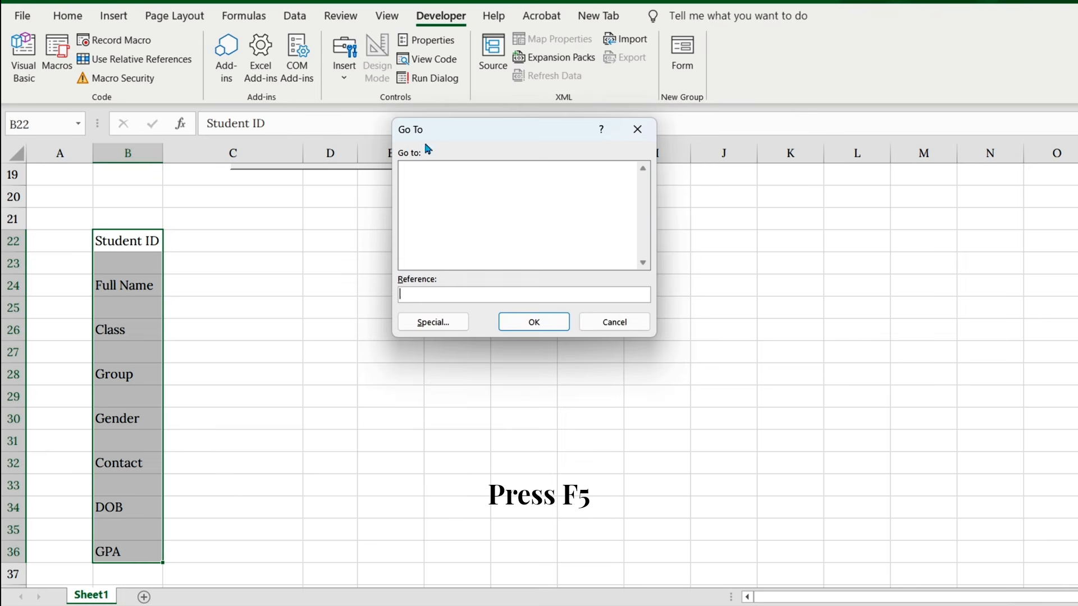
drag(423, 148, 307, 256)
click(319, 431)
click(310, 364)
click(405, 455)
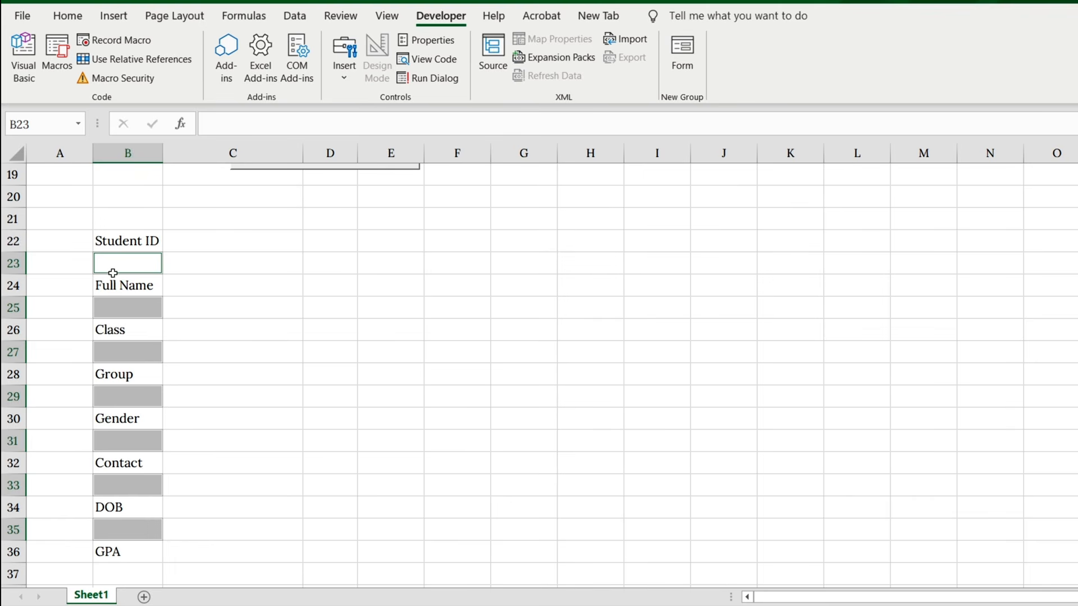
right_click(123, 307)
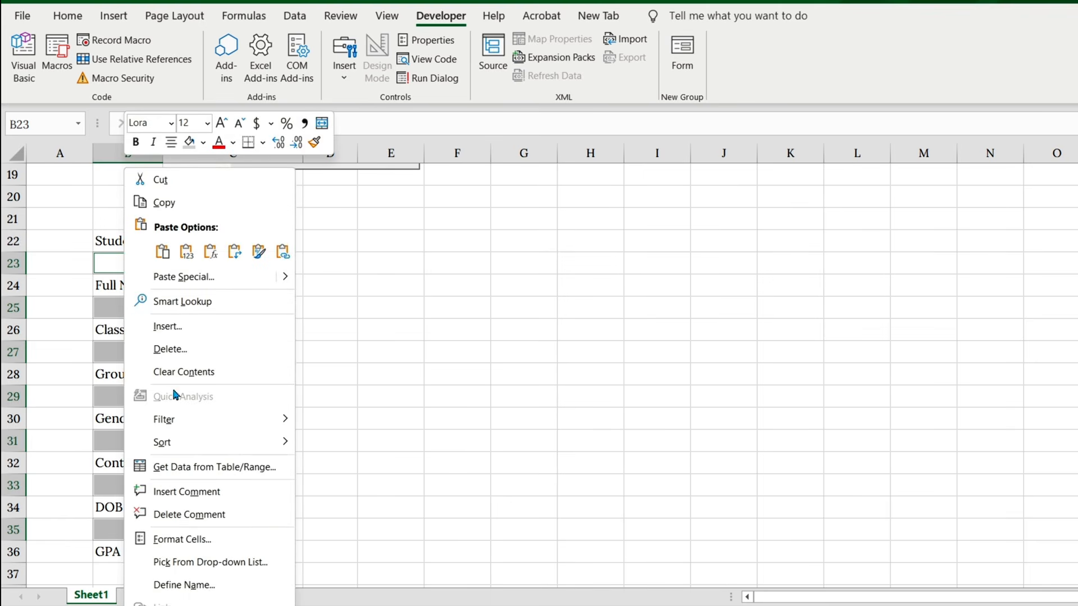
click(243, 350)
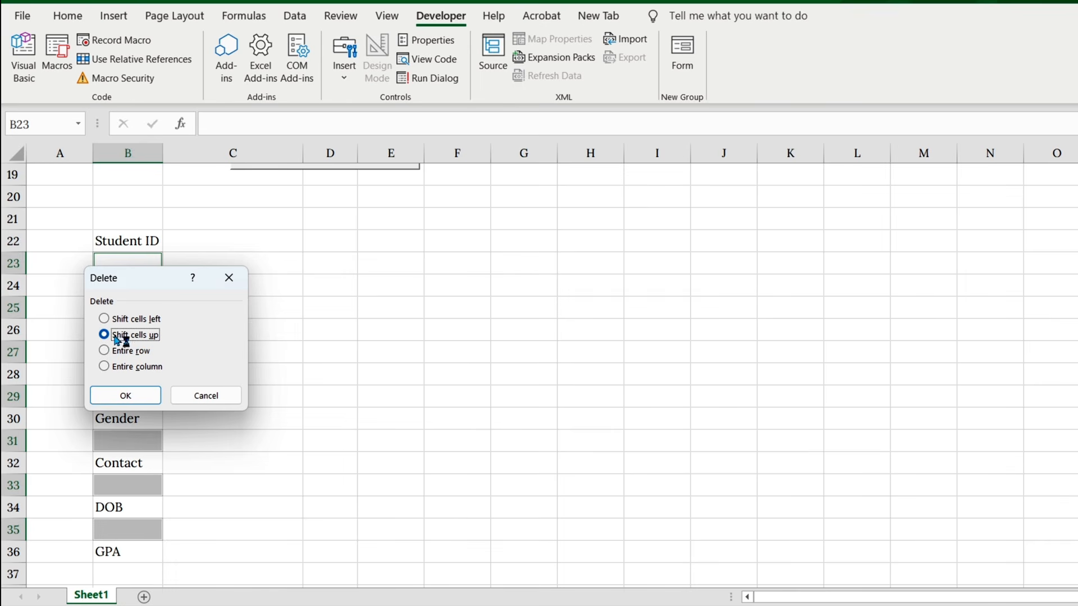
click(127, 396)
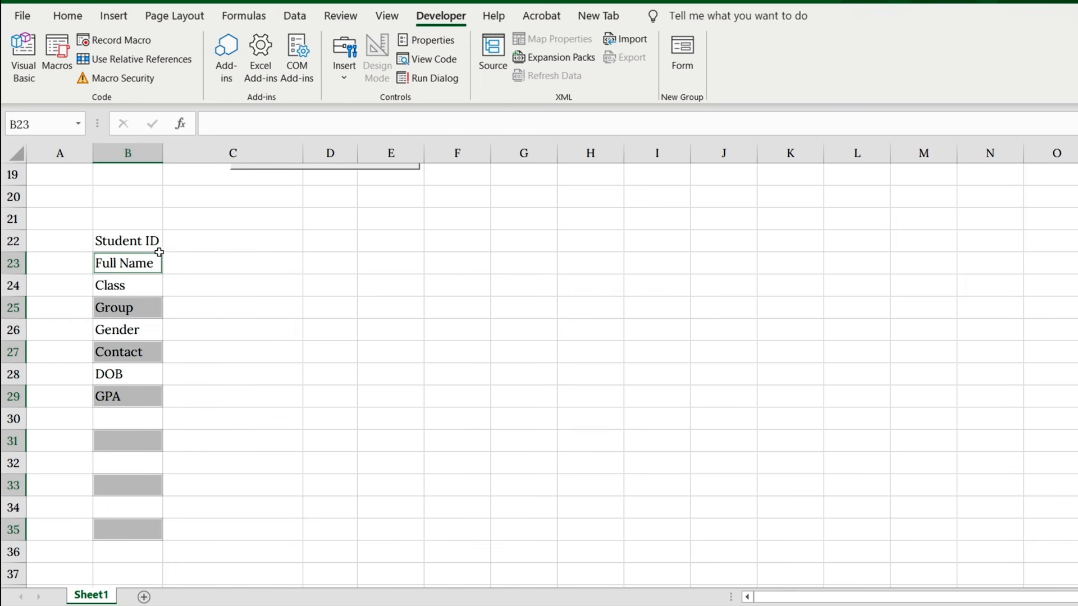
click(155, 249)
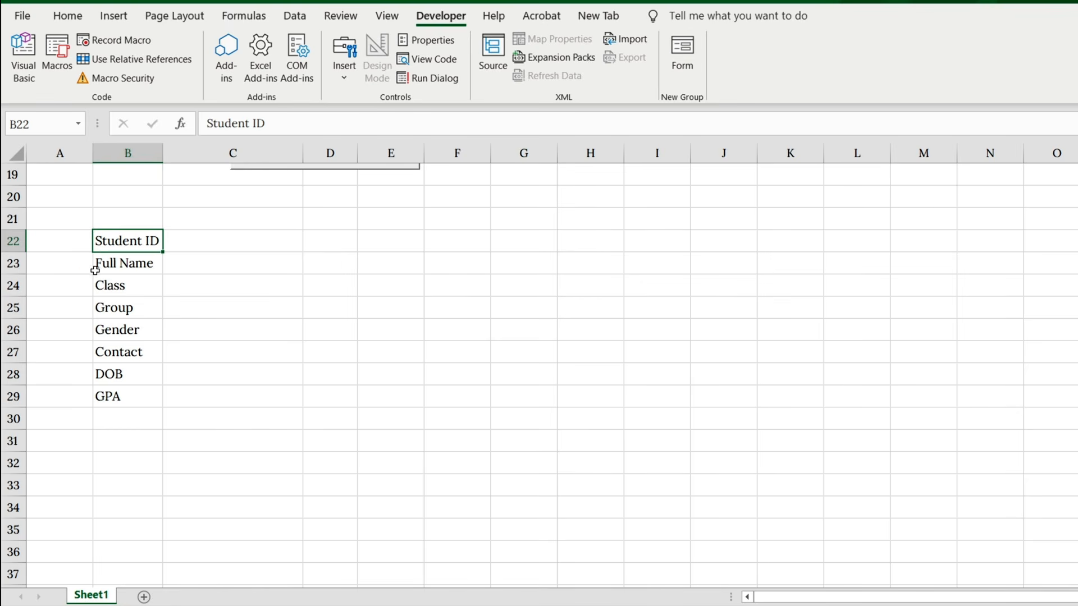
Step: Copy the compact label list from B22:B29 to F2 and autofit column F to the labels
drag(129, 241, 113, 390)
key(ctrl+c)
scroll(469, 342, up, 6)
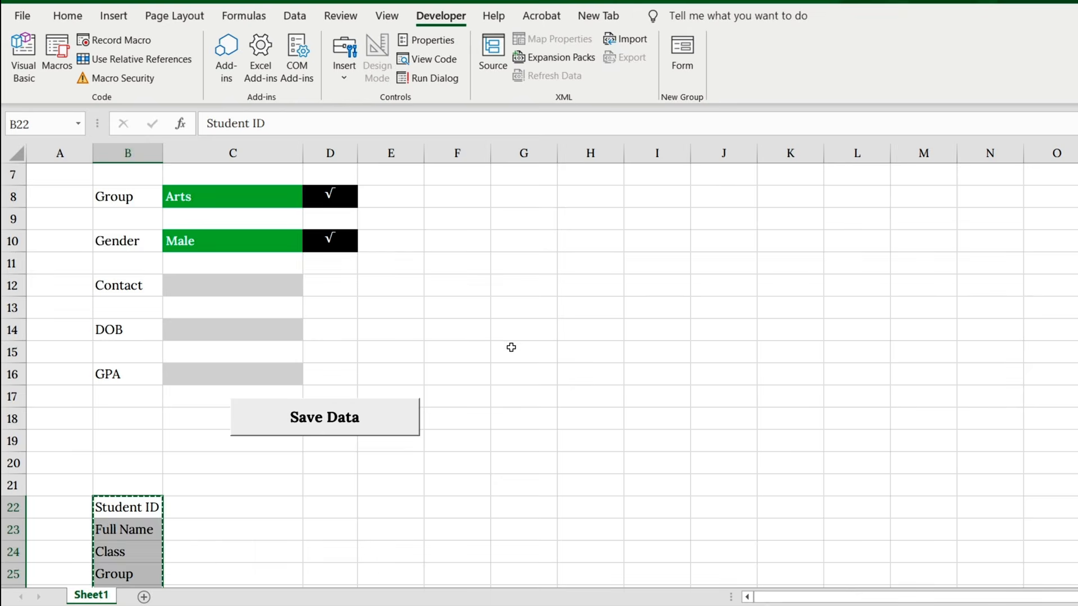
click(456, 198)
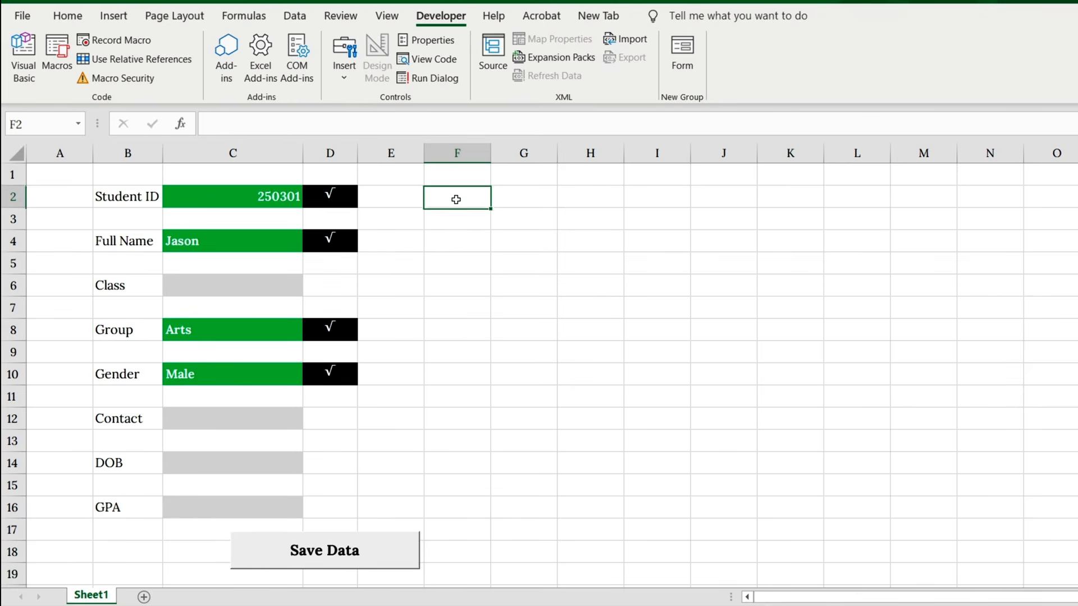
key(ctrl+v)
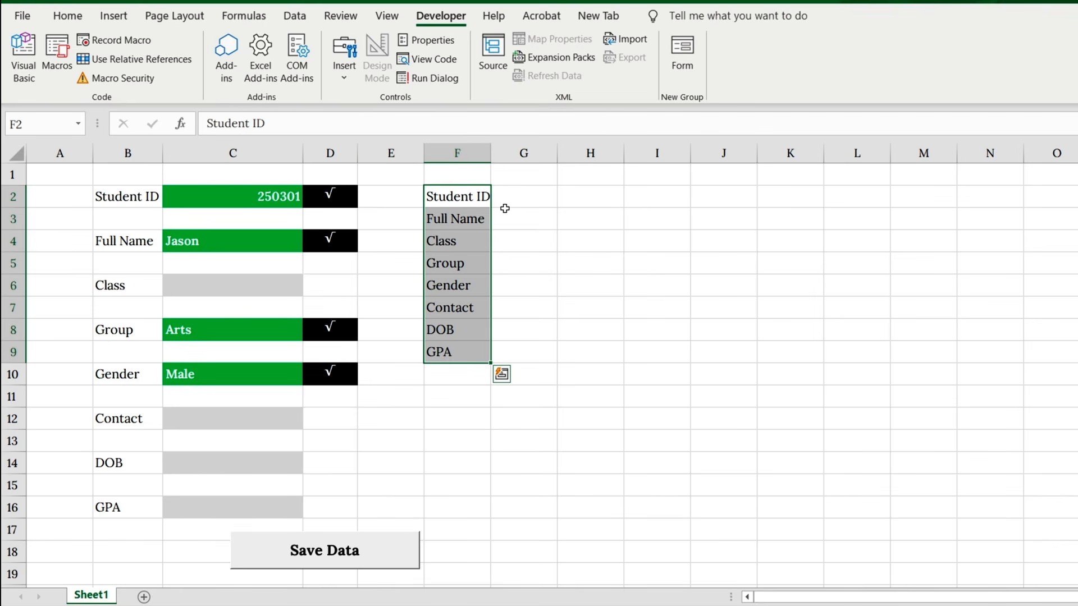
click(506, 209)
double_click(490, 153)
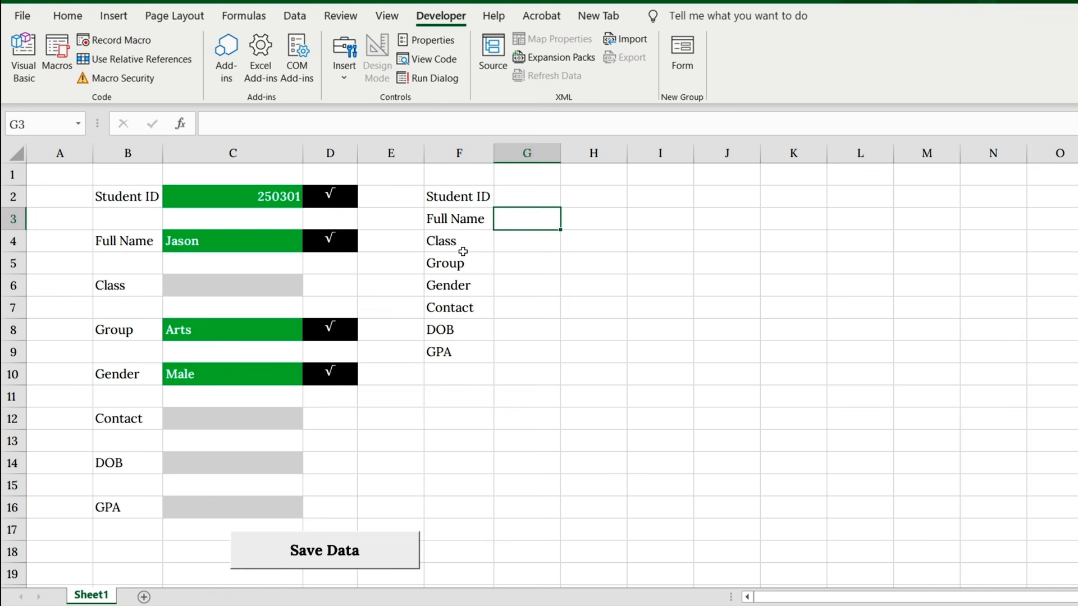
click(515, 201)
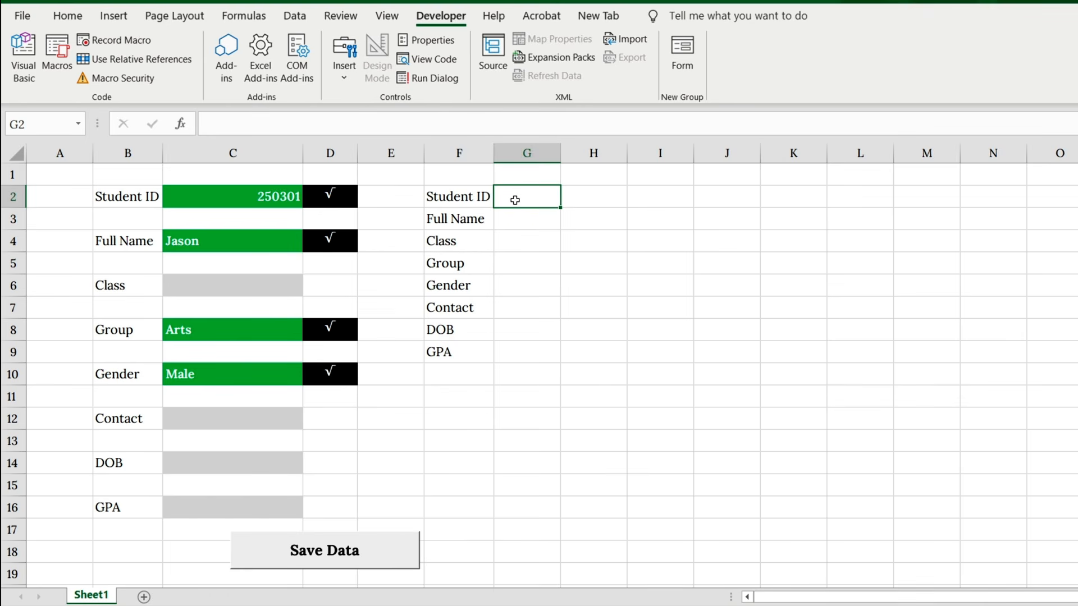
Step: Link G2:G5 beside Student ID, Full Name, Class and Group to form cells C2, C4, C6 and C8
text(=)
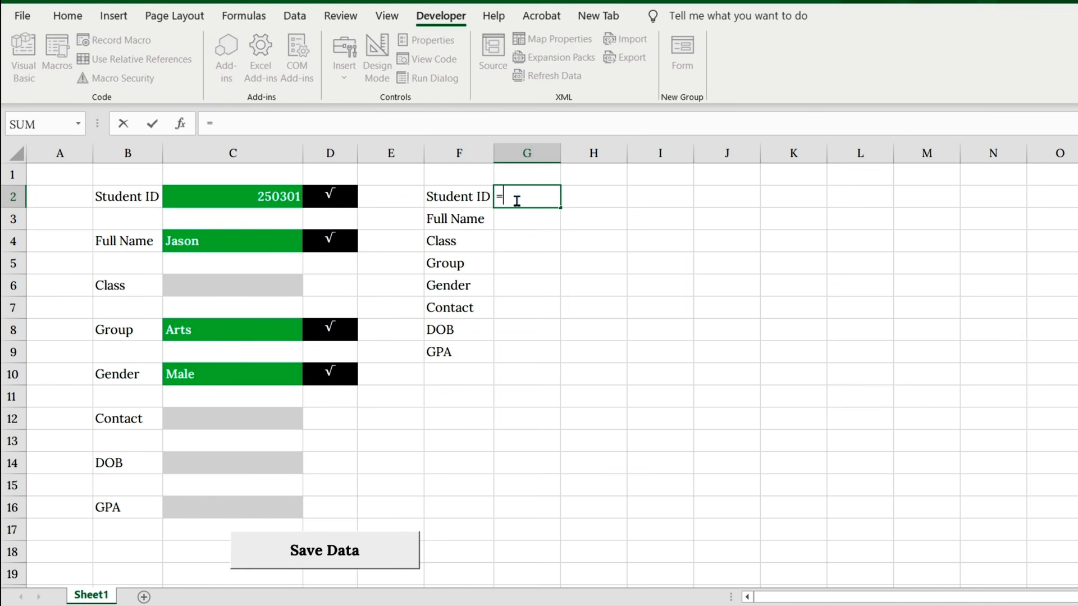
click(280, 196)
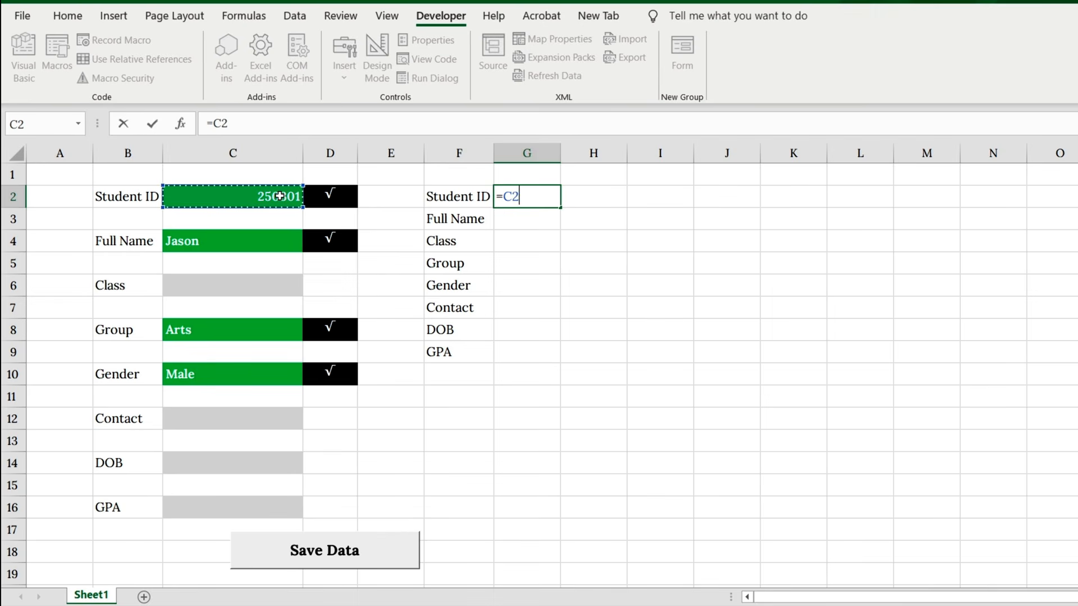
key(Return)
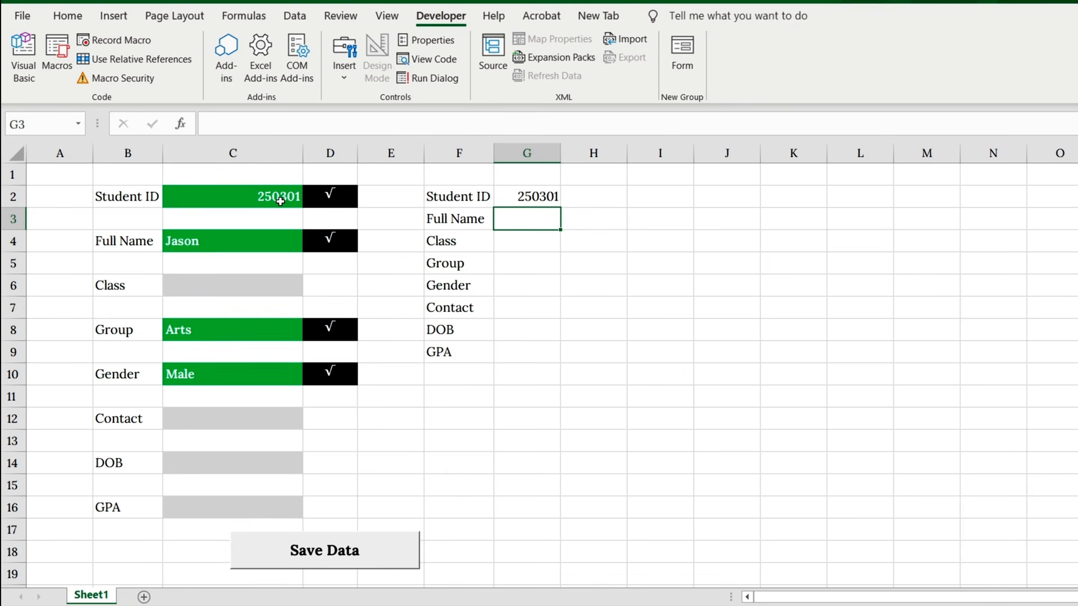
text(=)
click(264, 242)
key(Return)
text(=)
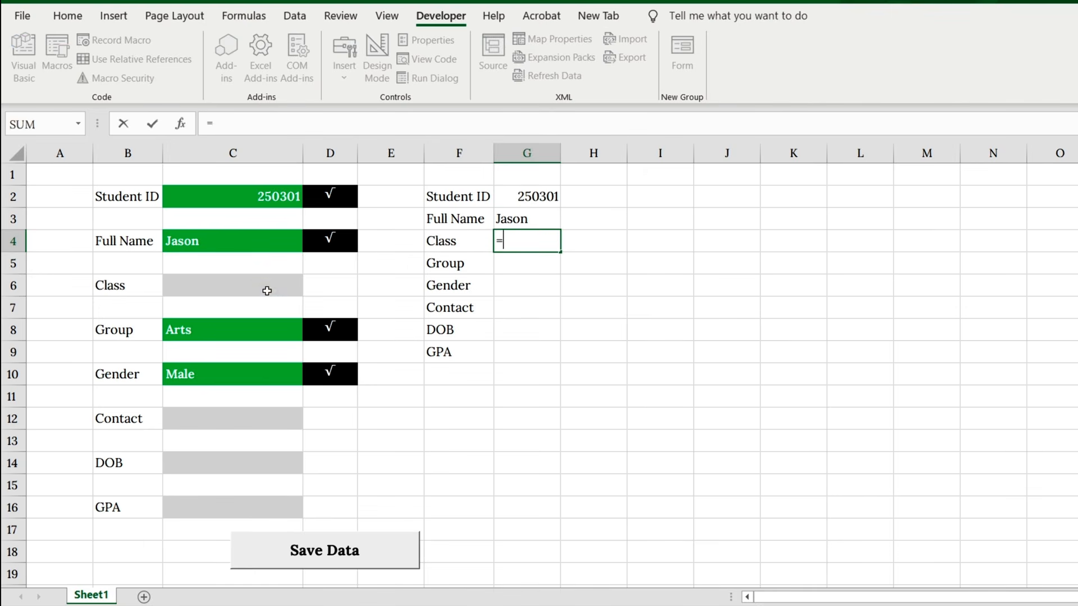
click(266, 291)
key(Return)
text(=)
click(273, 329)
key(Return)
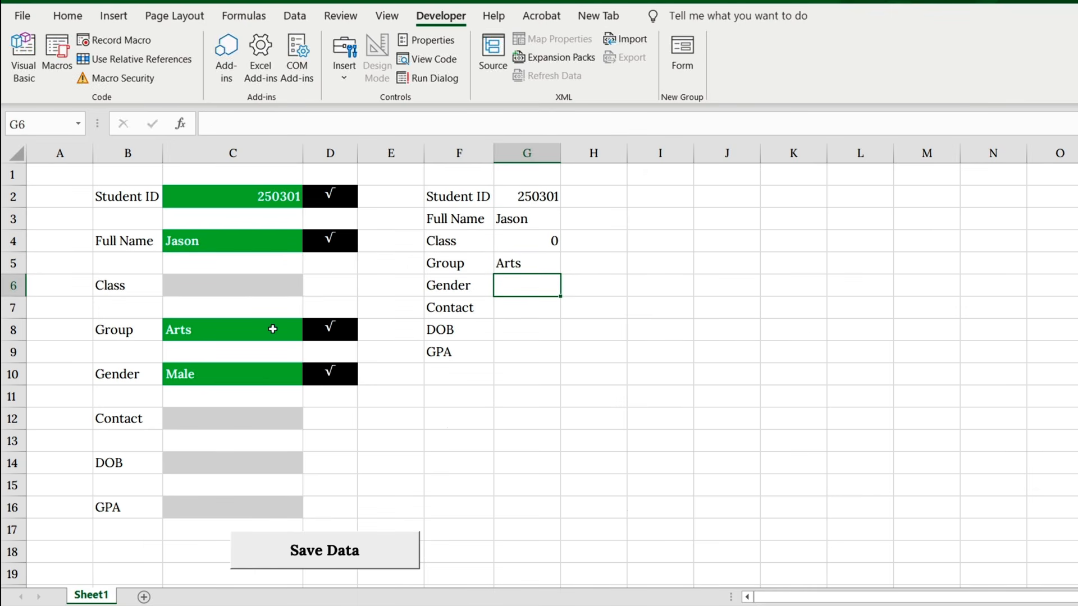
Step: Link G6:G9 beside Gender, Contact, DOB and GPA to form cells C10, C12, C14 and C16
text(=)
click(269, 372)
key(Return)
text(=)
click(253, 417)
key(Return)
text(=)
click(253, 463)
key(Return)
text(=)
click(254, 506)
key(Return)
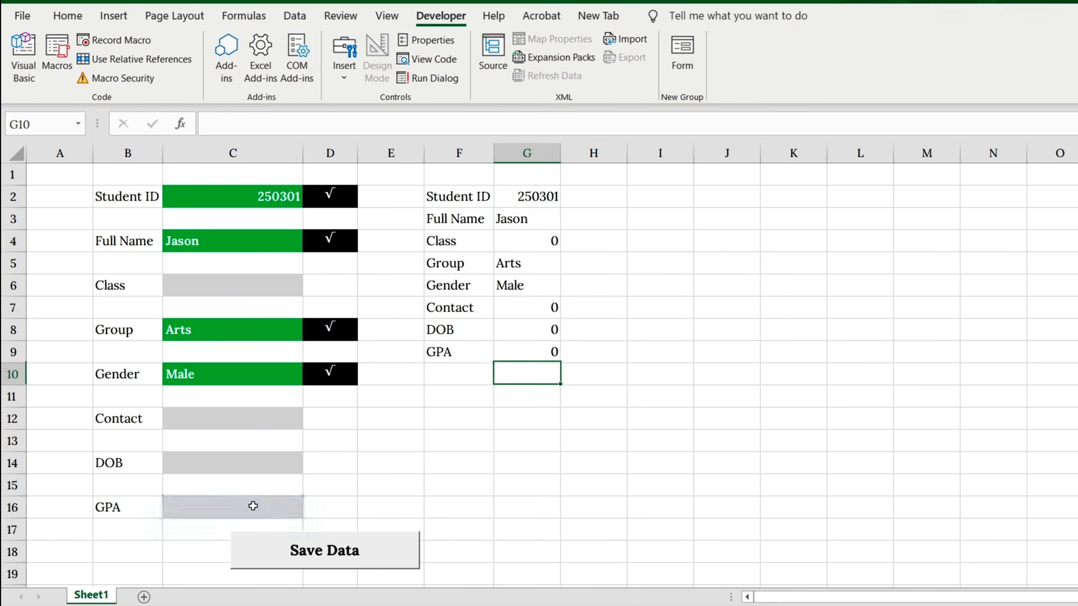
Step: Give F2:G9 borders with horizontal and vertical centering, and left-align the contents of column C
drag(449, 197, 554, 352)
click(68, 16)
click(348, 71)
click(348, 46)
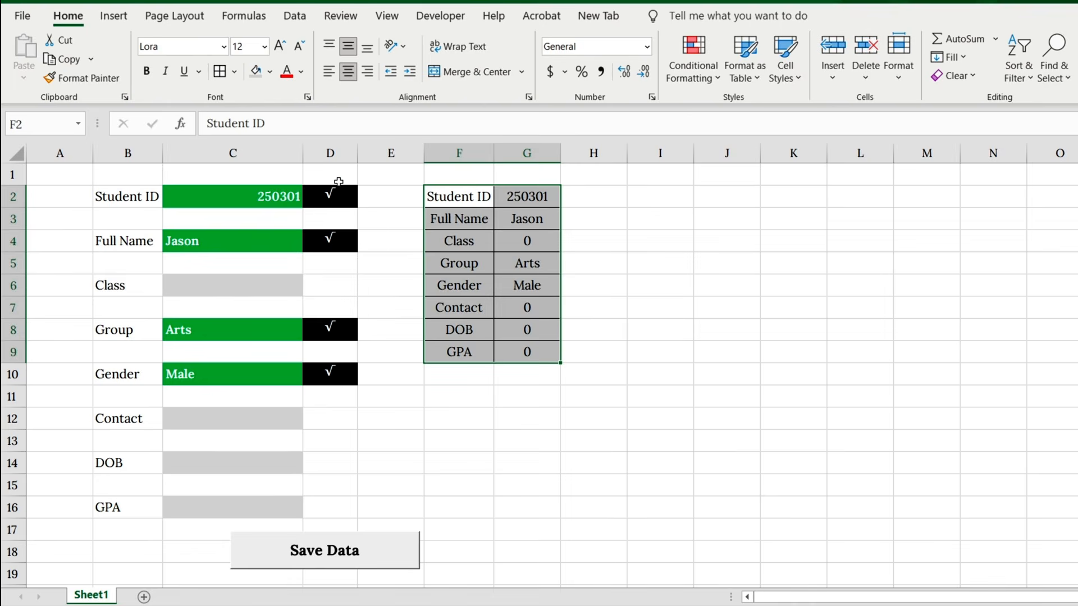
click(233, 153)
click(329, 71)
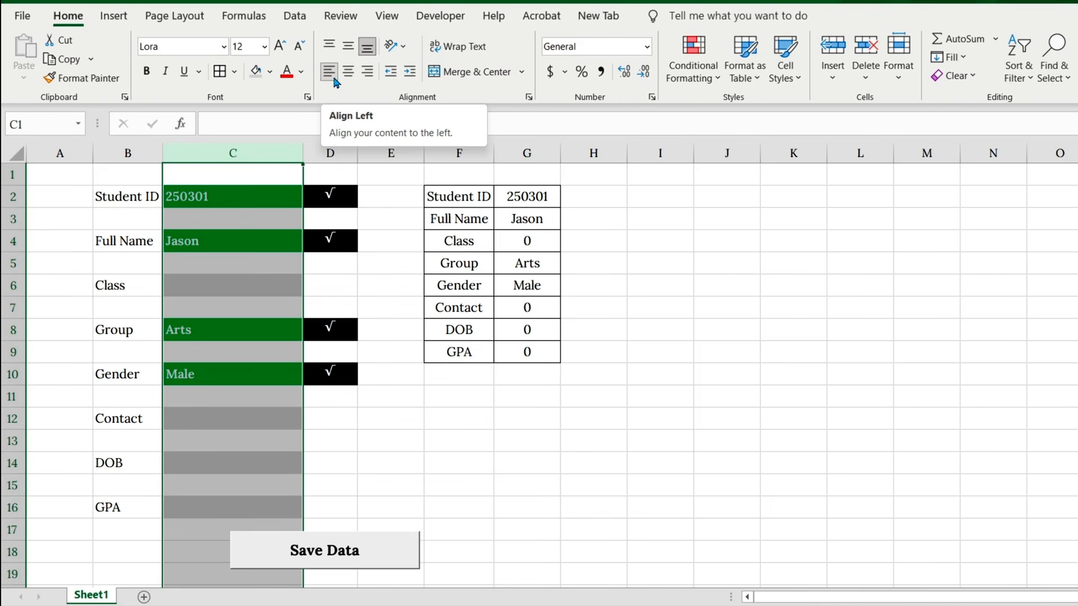
Step: Copy the labels in F2:F9 to a new sheet starting at A1, pasting them as transposed values
drag(460, 196, 463, 350)
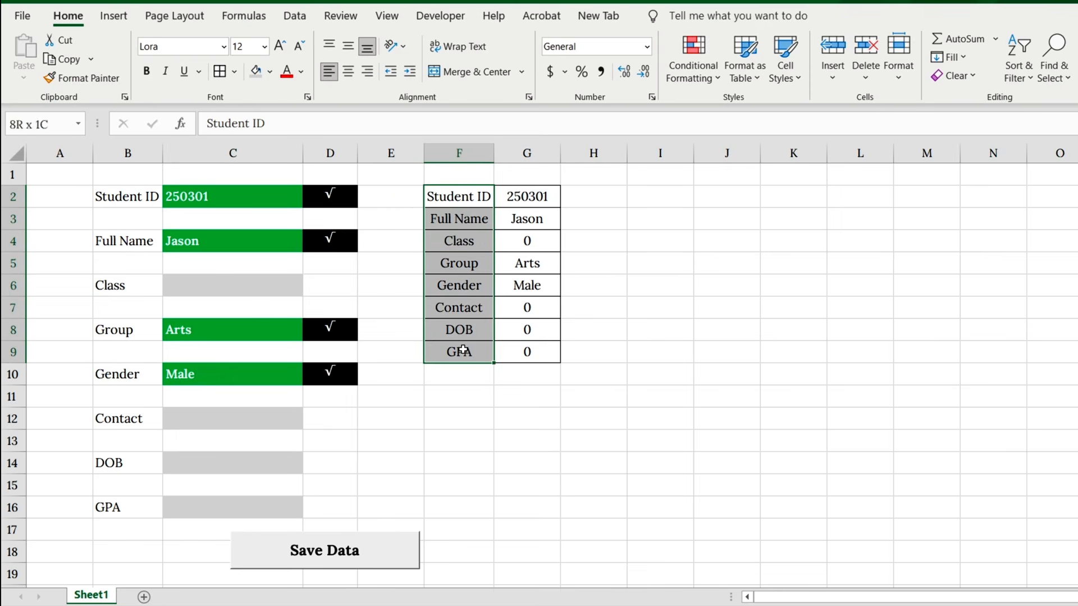
key(ctrl+c)
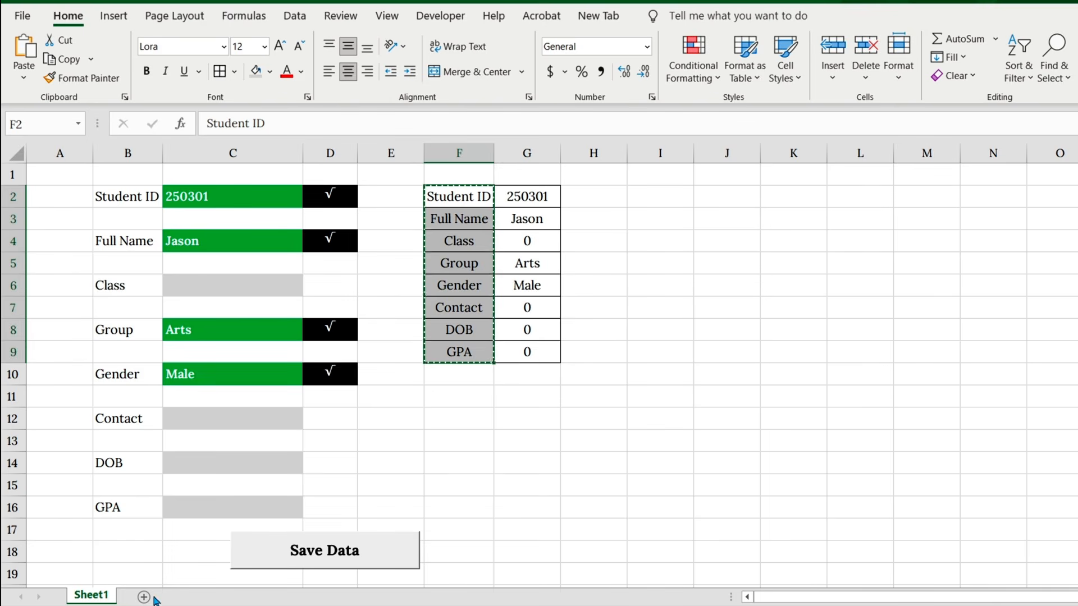
click(145, 597)
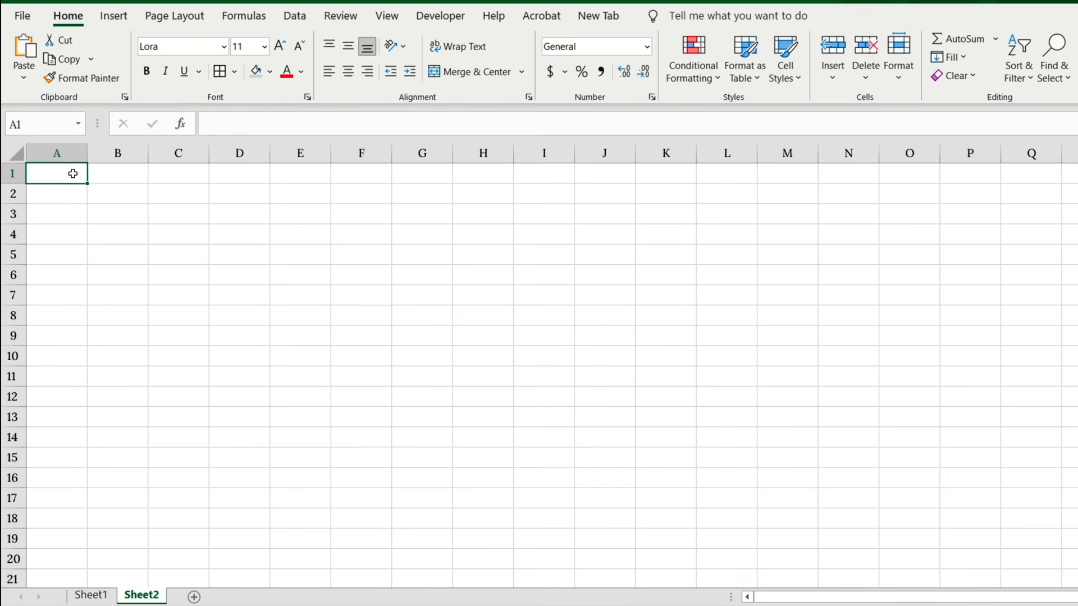
right_click(74, 178)
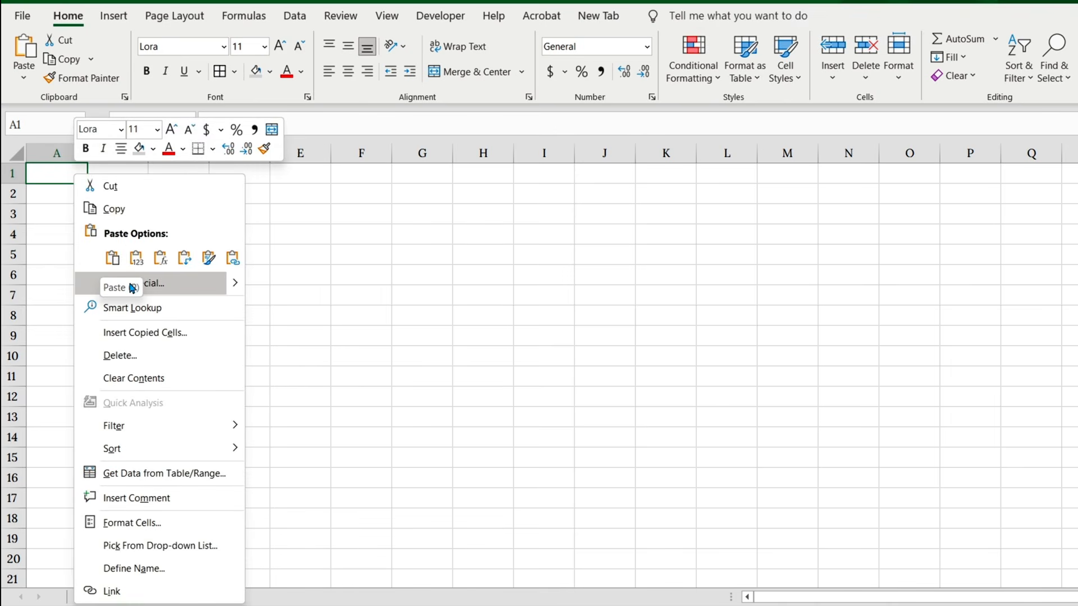
click(147, 283)
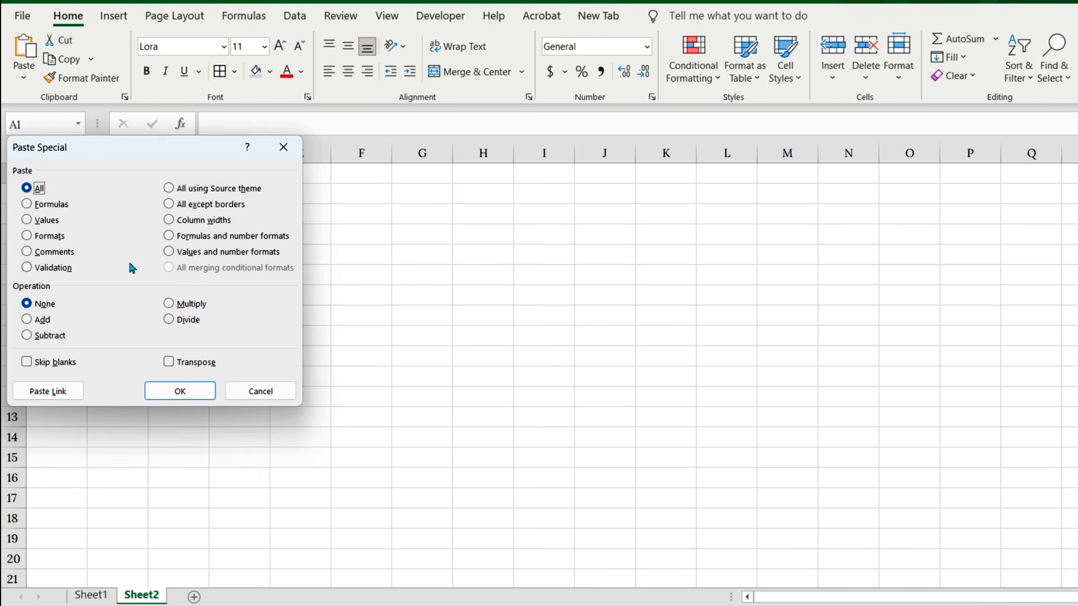
click(29, 221)
drag(120, 150, 207, 181)
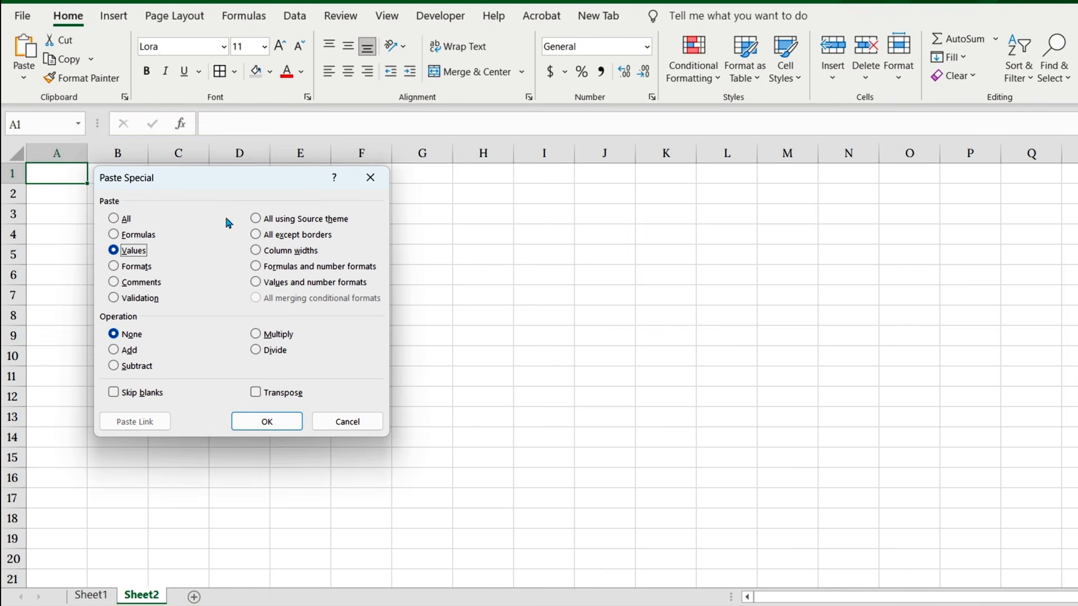
click(256, 394)
click(268, 420)
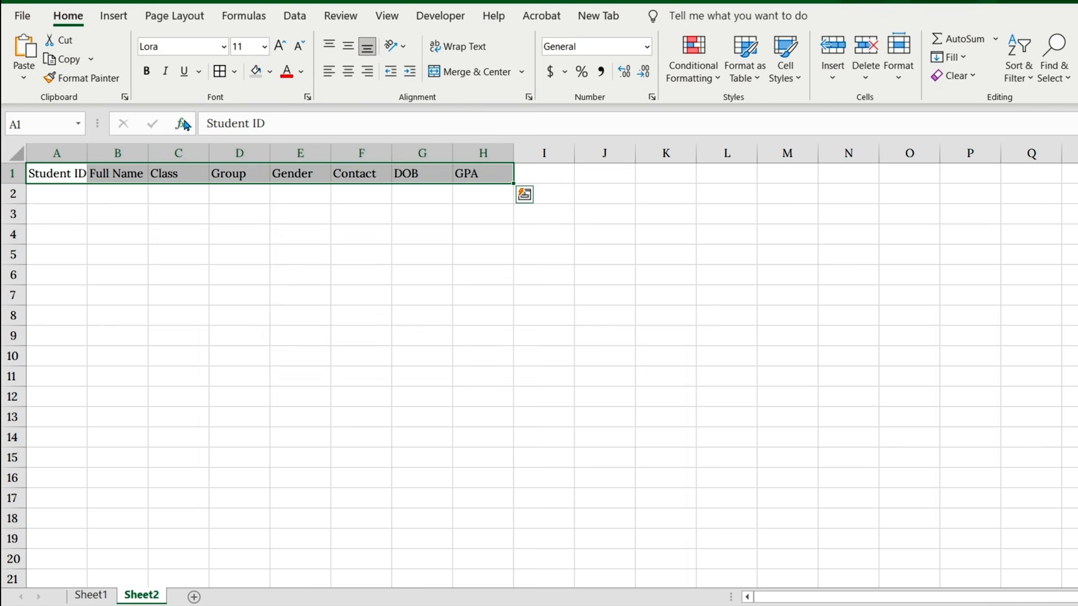
Step: Format the header row A1:H1 as bold white 12-point text with a green fill and cell borders
click(146, 71)
click(270, 71)
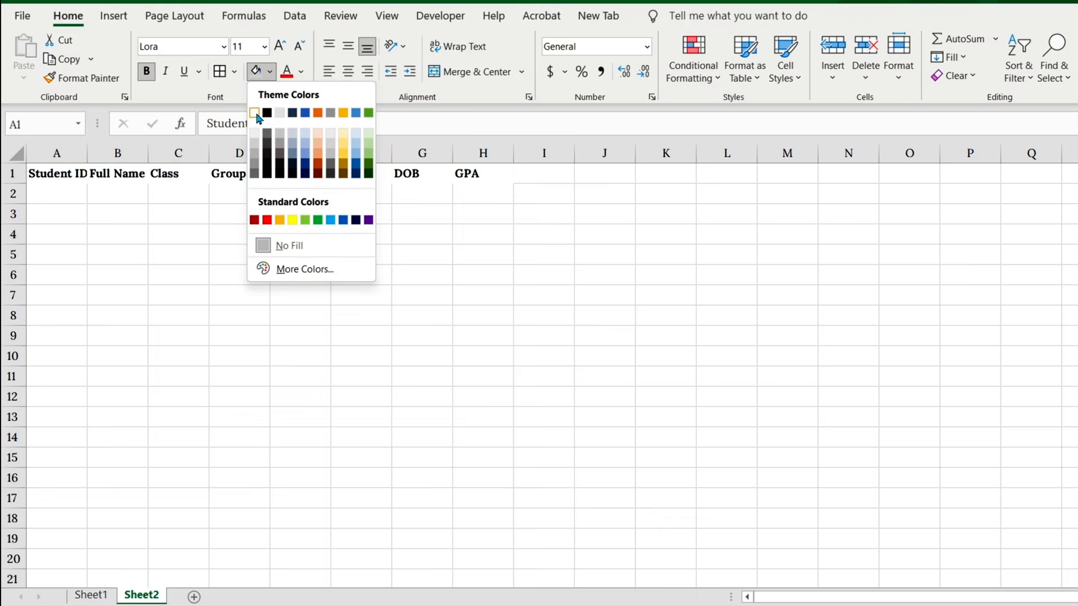
click(318, 221)
click(301, 72)
click(285, 135)
click(264, 47)
click(255, 141)
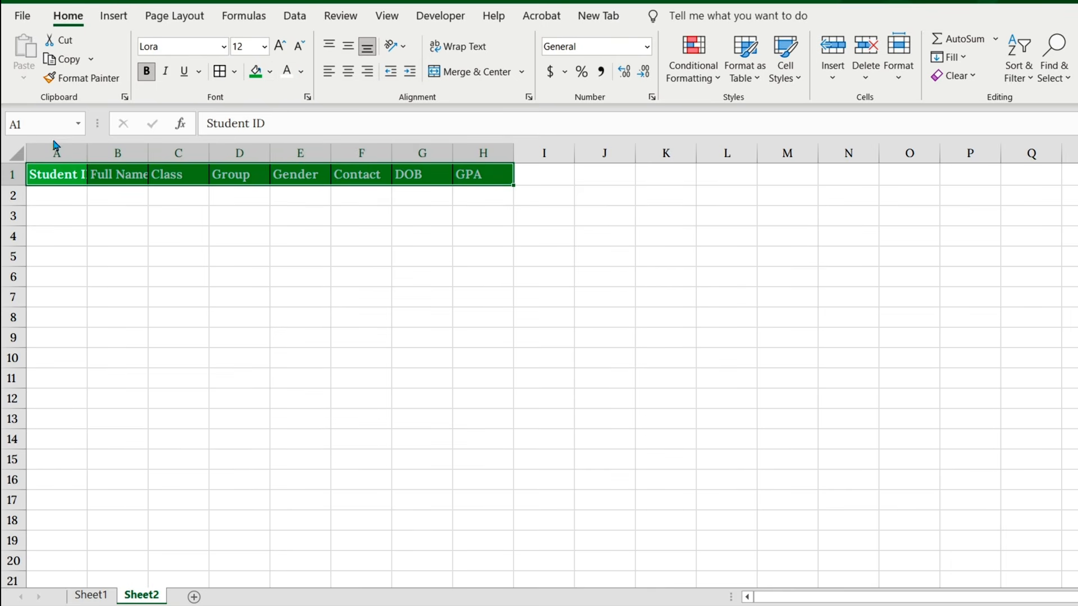
Step: Widen columns A through H equally so that every header fits
drag(56, 153, 478, 153)
drag(145, 154, 170, 155)
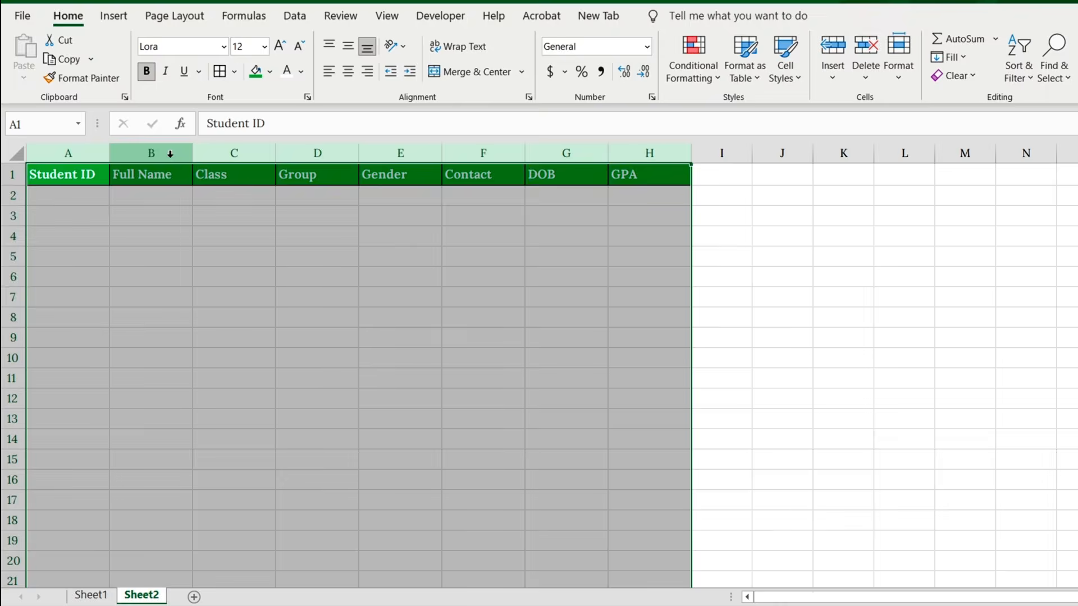
click(148, 192)
click(90, 176)
Step: Rename Sheet2 as "Data Sheet"
right_click(142, 596)
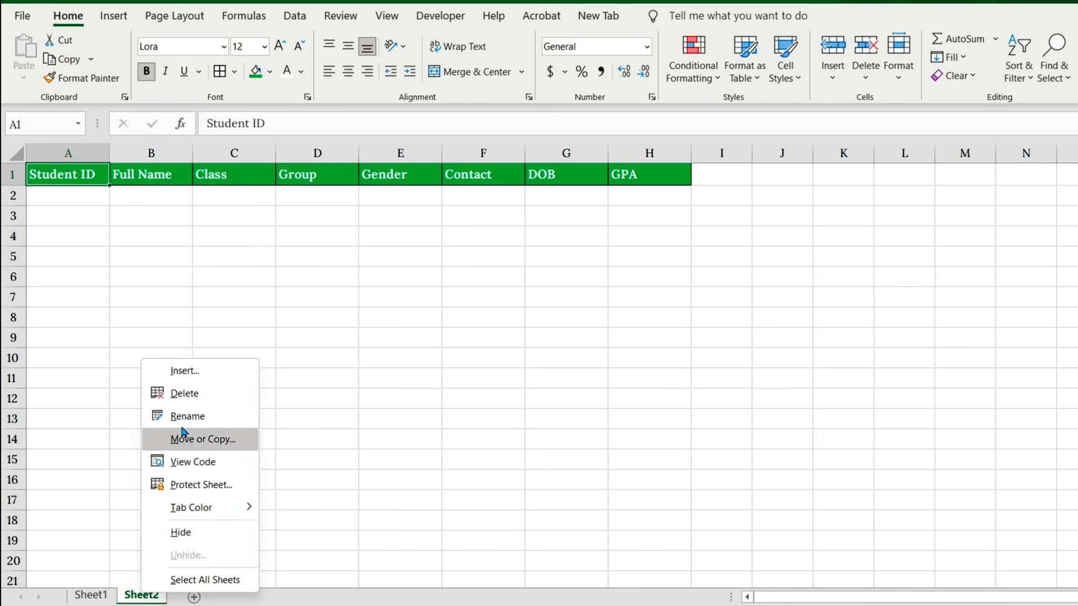
click(181, 415)
text(Data S)
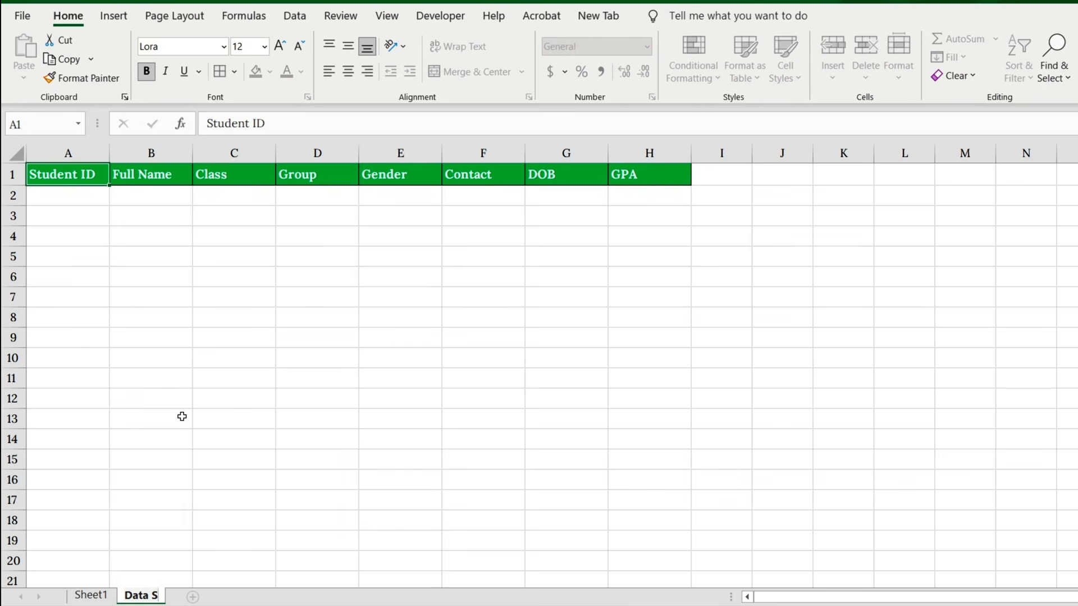
text(heet)
key(Return)
Step: Rename Sheet1 as "Form"
right_click(91, 595)
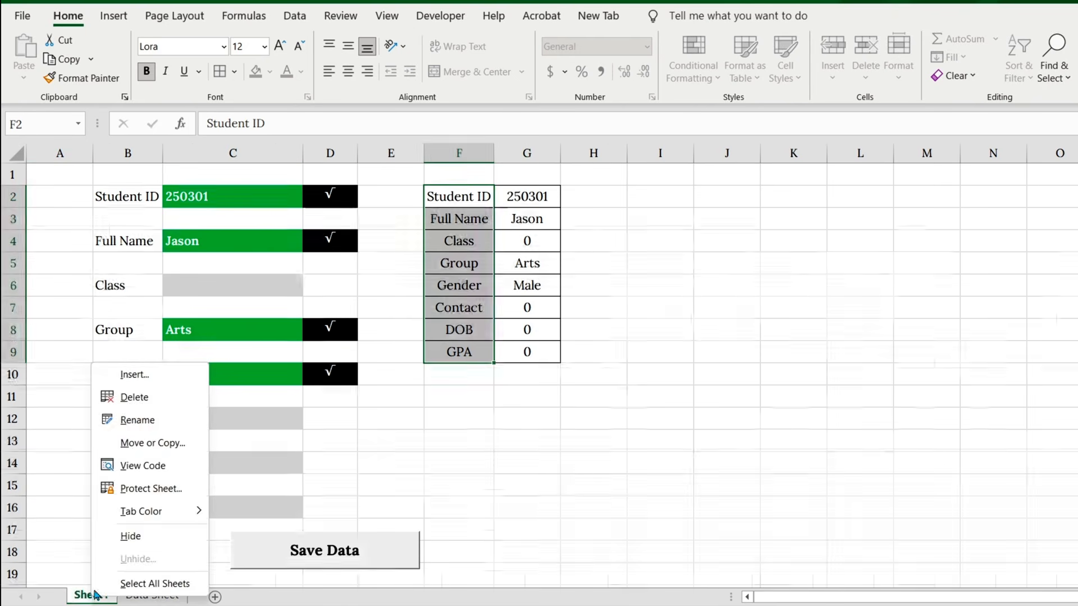
click(137, 414)
text(Form)
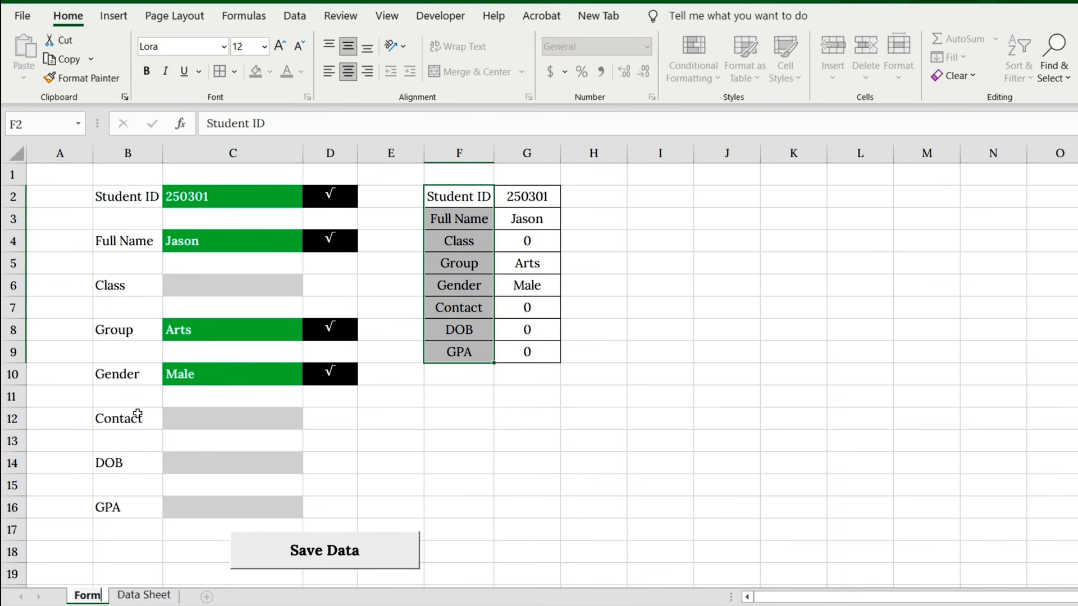
key(Return)
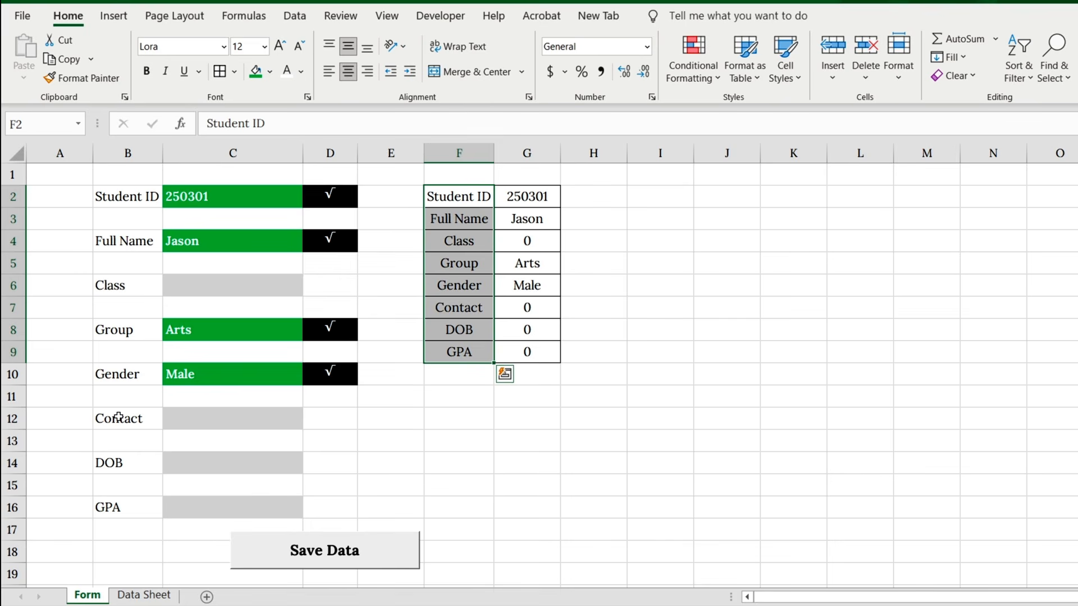
Step: Apply the Date number format to the DOB column on Data Sheet, from G2 down to the last row
click(143, 596)
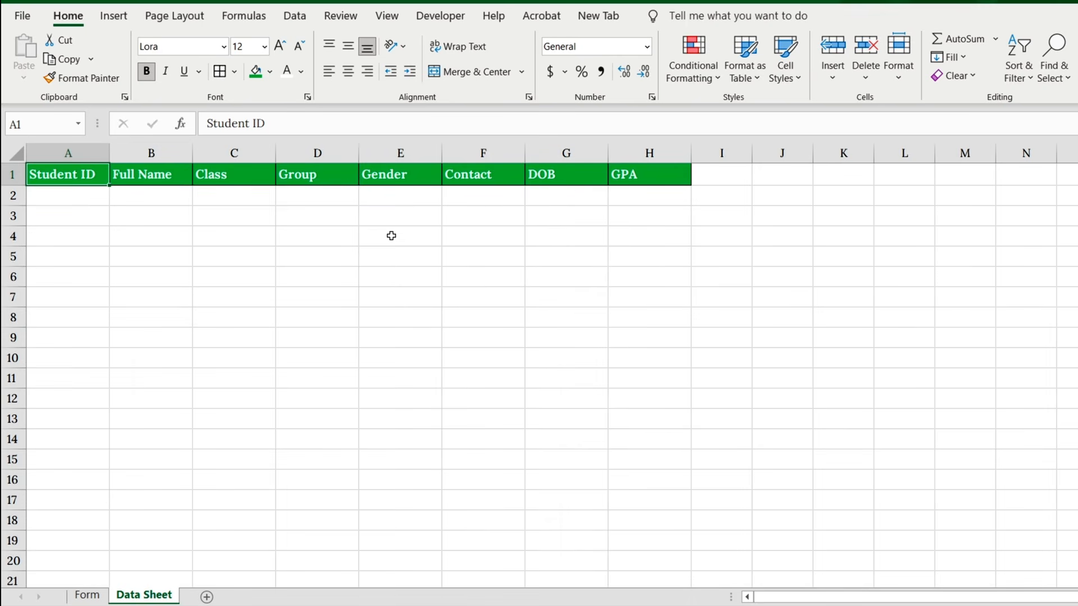
click(570, 191)
key(ctrl+shift+Down)
click(647, 46)
click(592, 221)
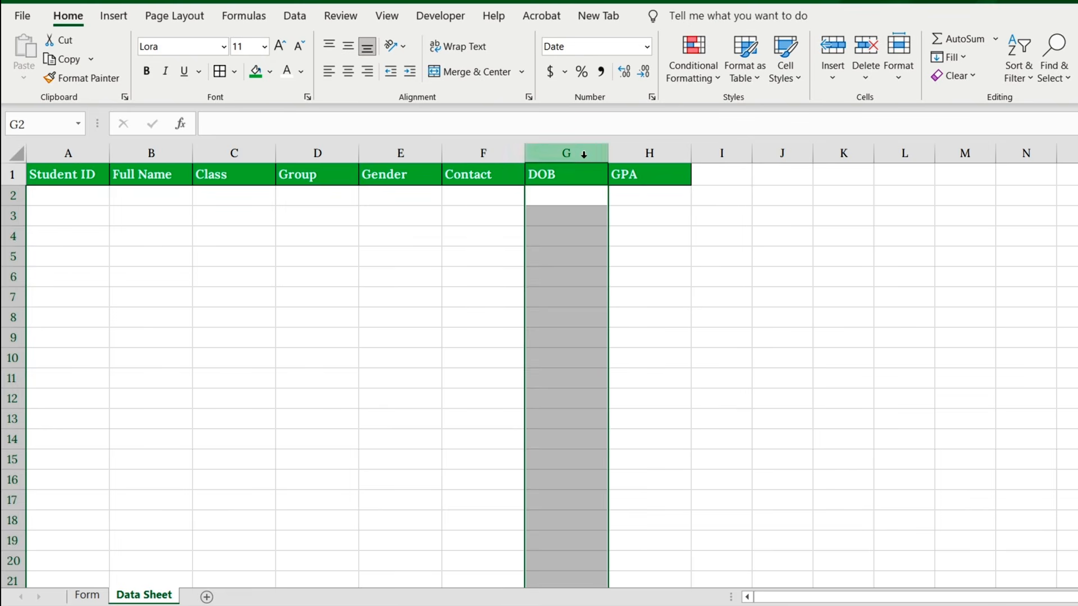
Step: Apply the Number format to the Contact column on Data Sheet, from F2 down to the last row
click(470, 197)
key(ctrl+shift+Down)
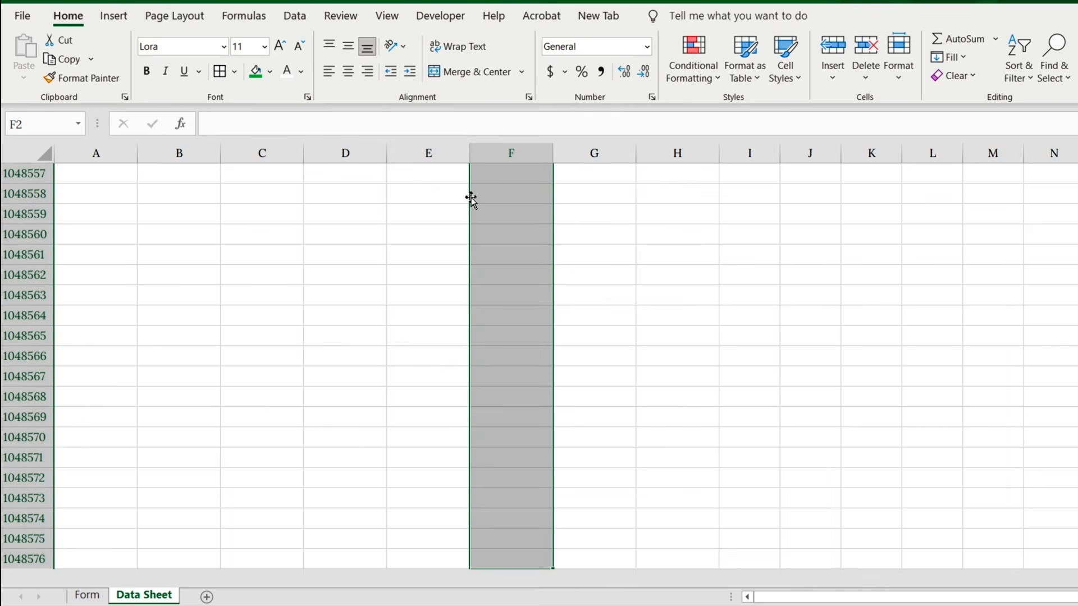
click(646, 49)
click(605, 108)
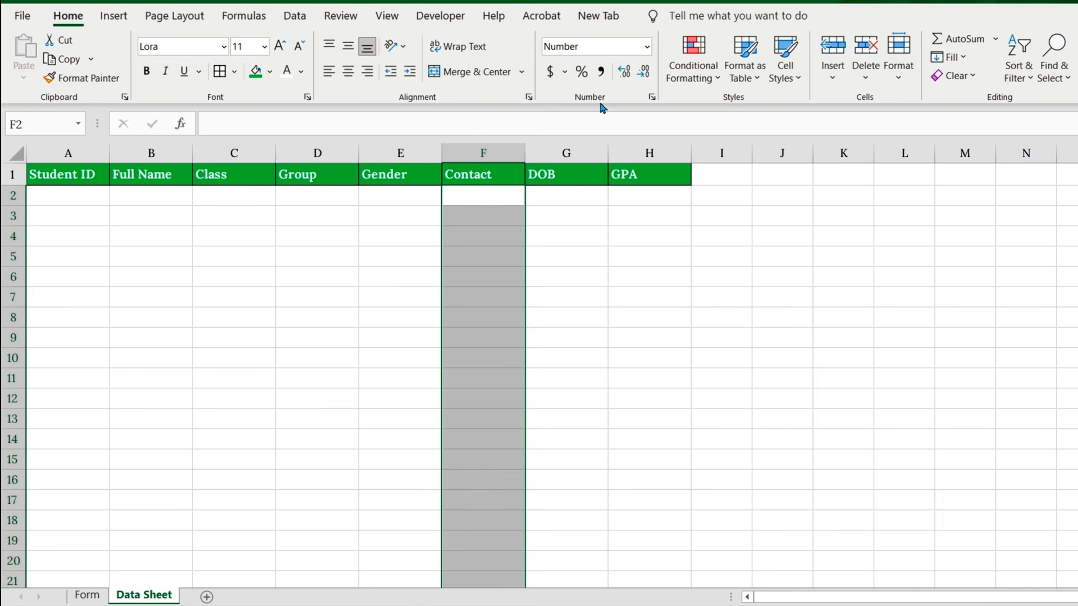
Step: On the Form sheet, enter the student's ID in C2 and full name in C4
click(87, 596)
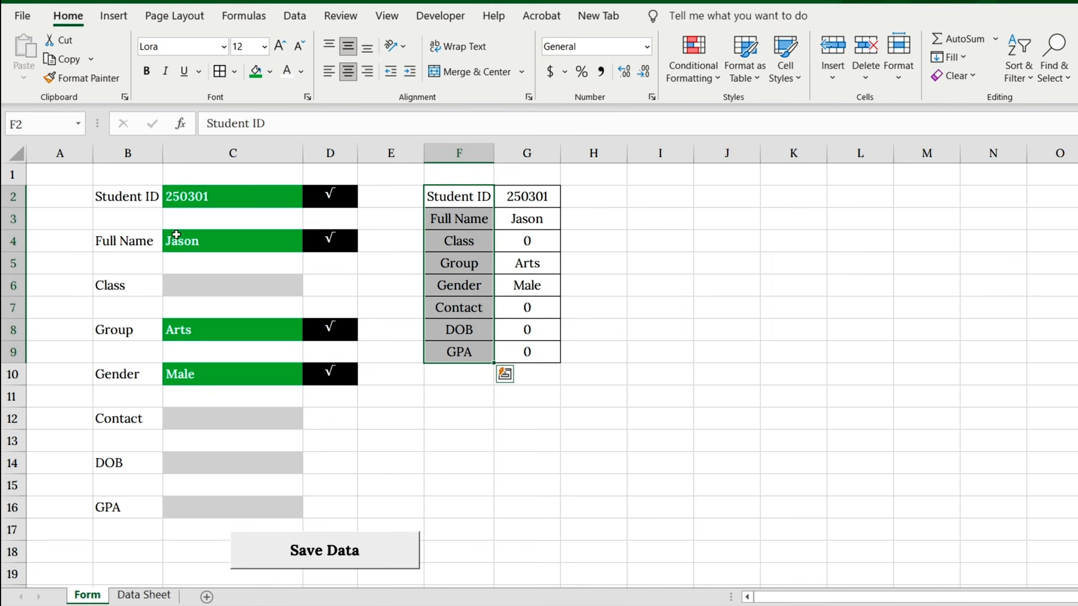
click(247, 200)
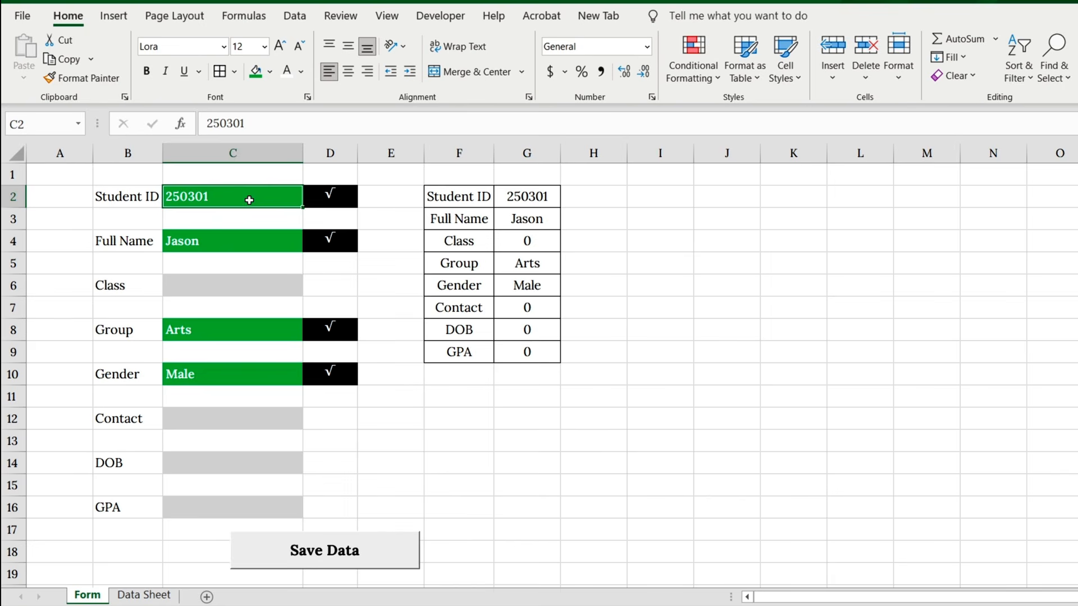
text(250301)
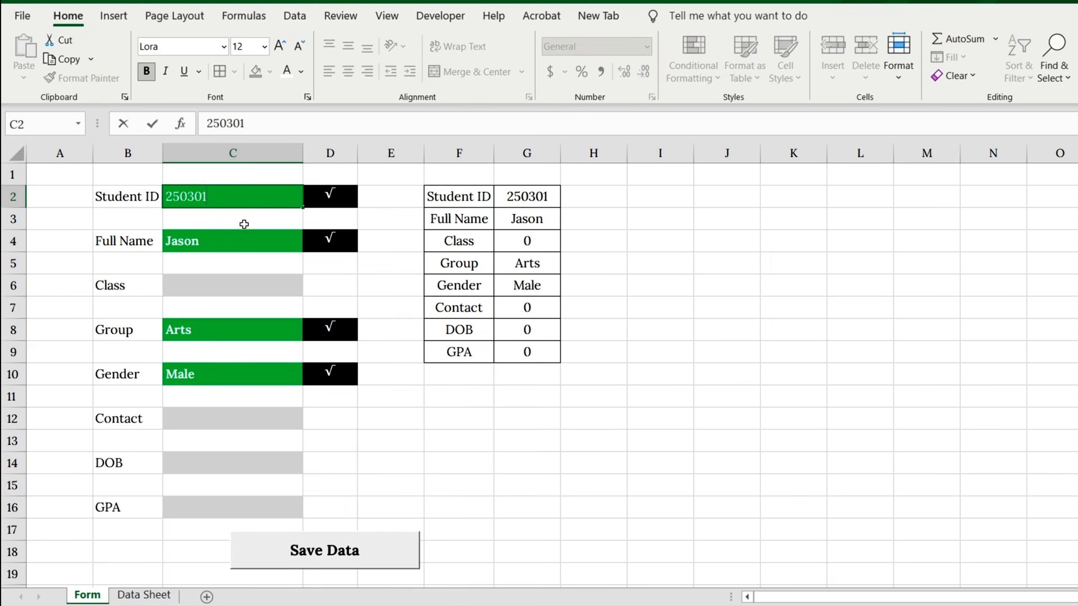
click(233, 242)
text(Emily Thompson)
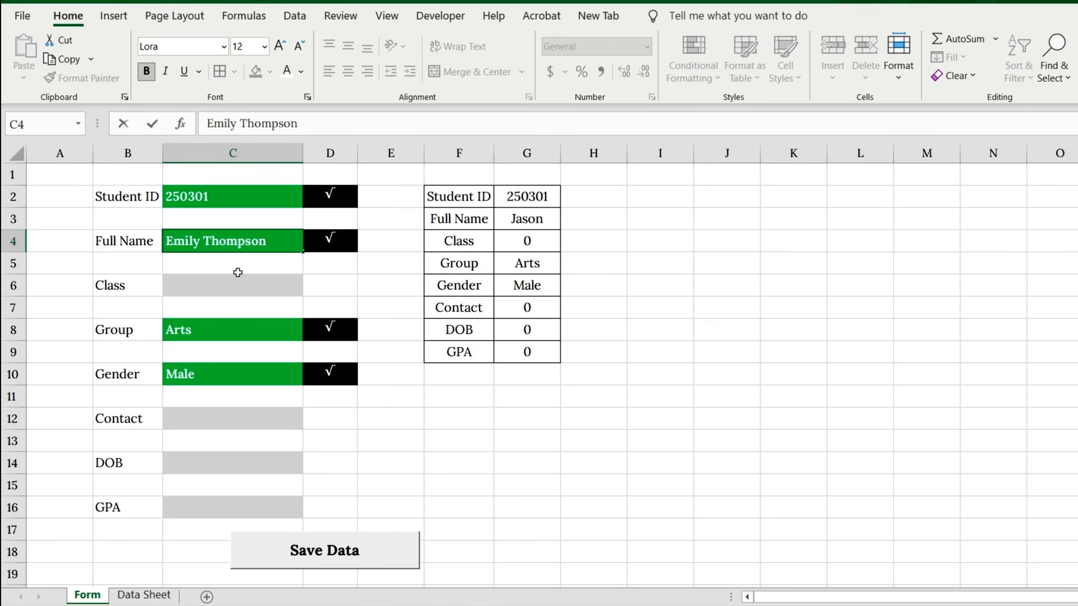
Step: Enter "11th Grade" as the student's class in C6
click(243, 285)
text(11th Gr)
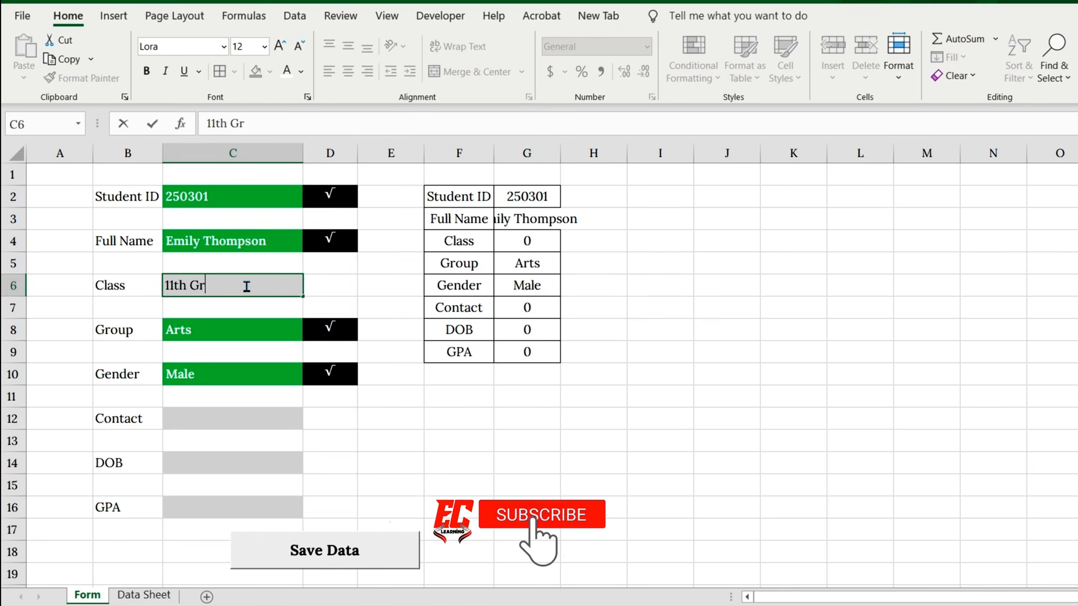
text(ade)
Step: Choose Science as the student's group and Female as the gender from the dropdown lists
click(292, 330)
click(310, 332)
click(302, 369)
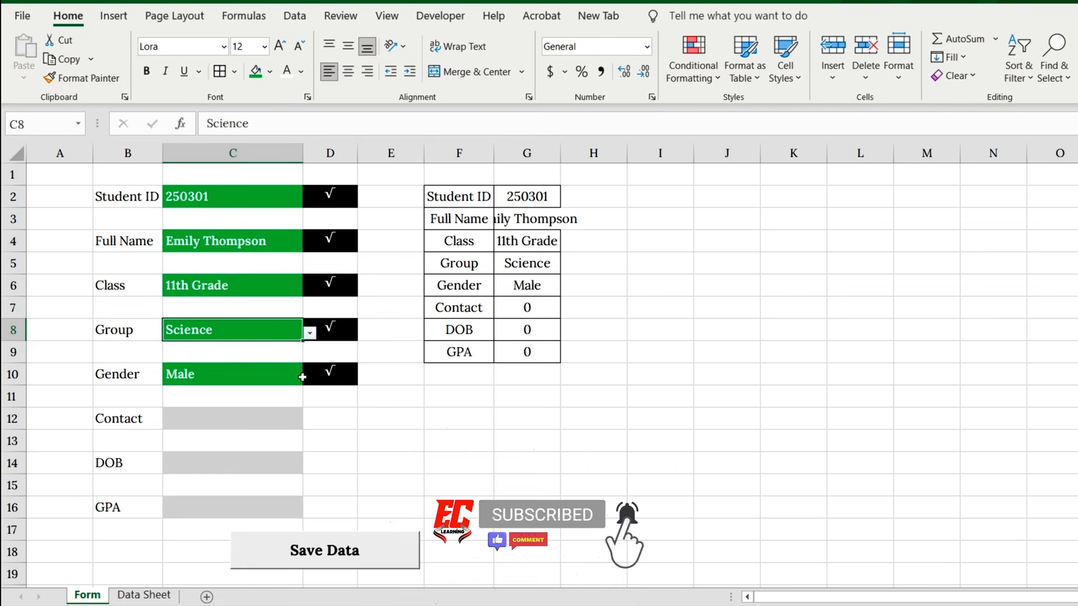
click(302, 374)
click(309, 376)
click(174, 402)
Step: Enter the student's contact number in C12, date of birth in C14 and a GPA of 3.85 in C16
click(246, 421)
text(()
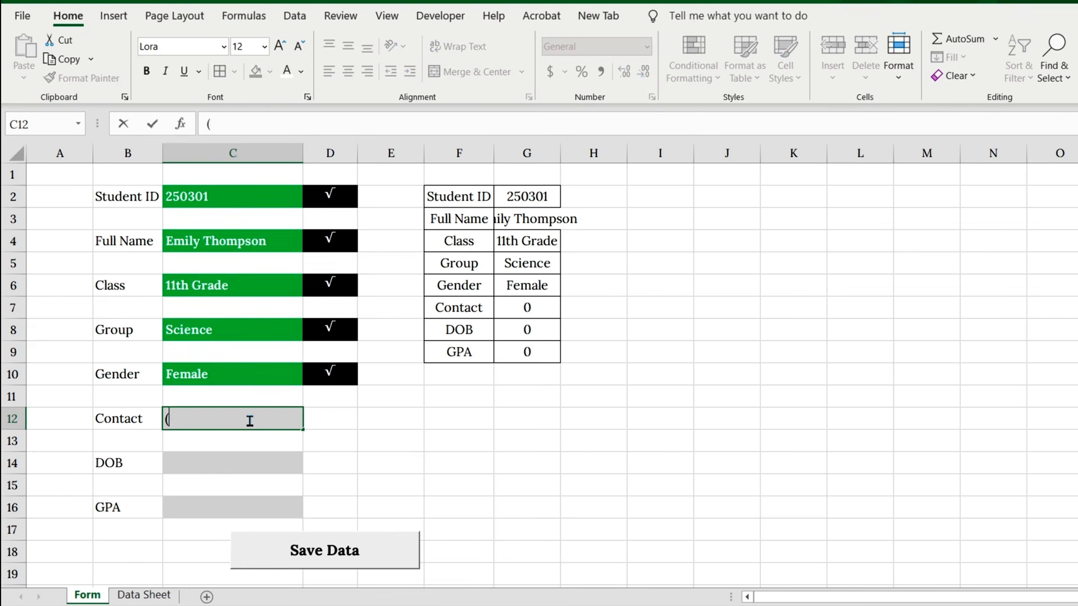
text(555)76)
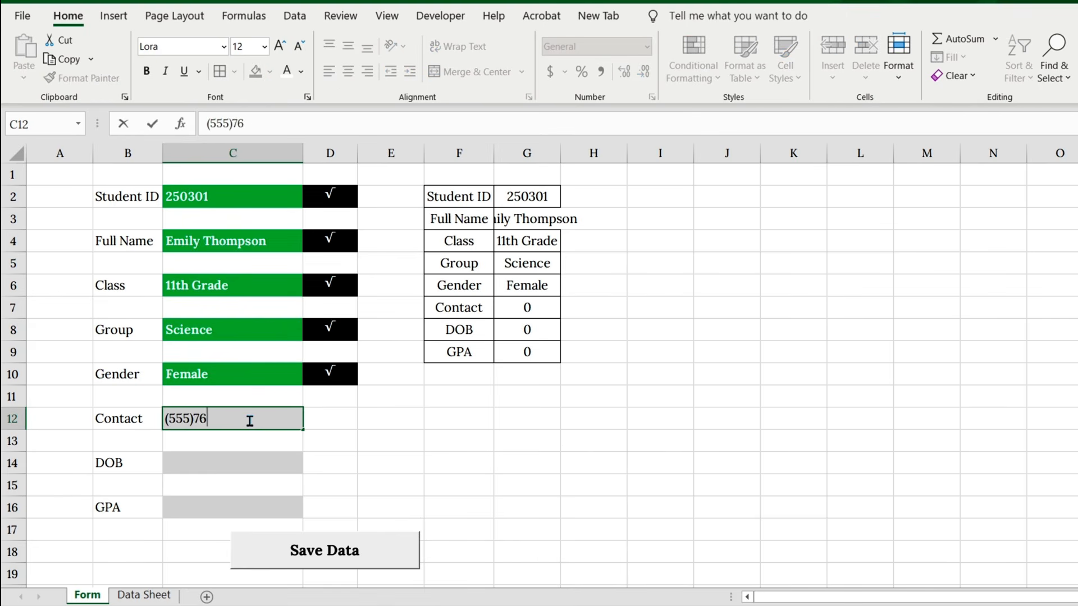
text(8-4312)
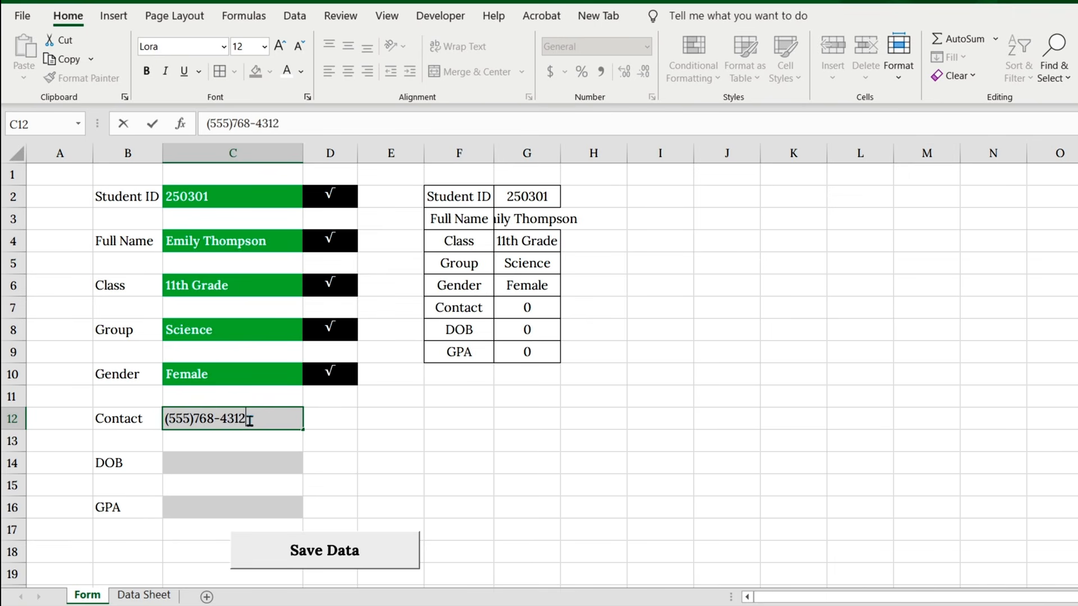
click(243, 467)
text(14/3/2007)
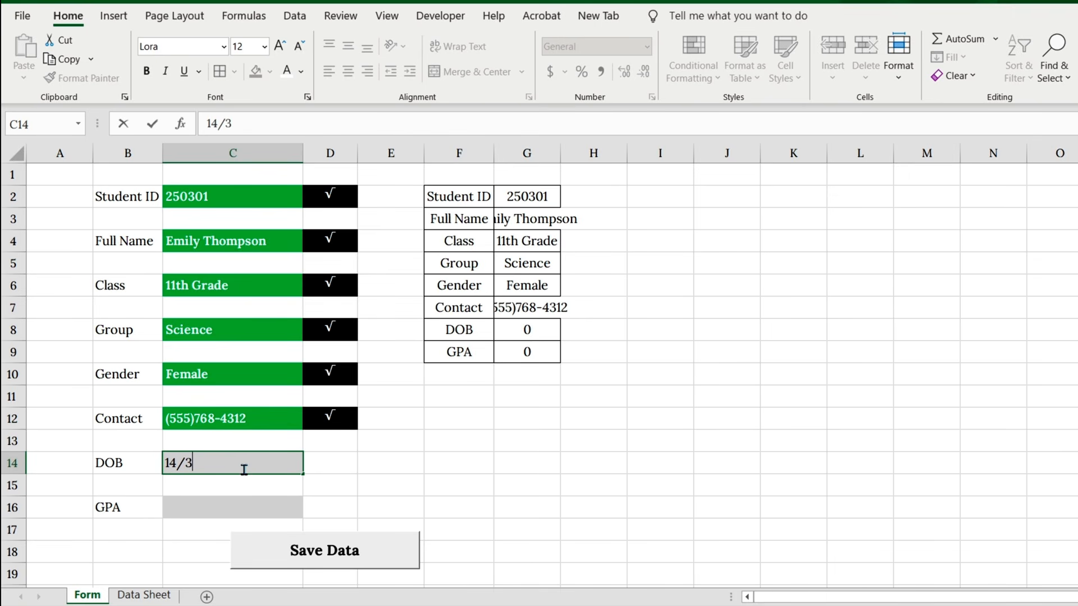
click(239, 497)
text(3.85)
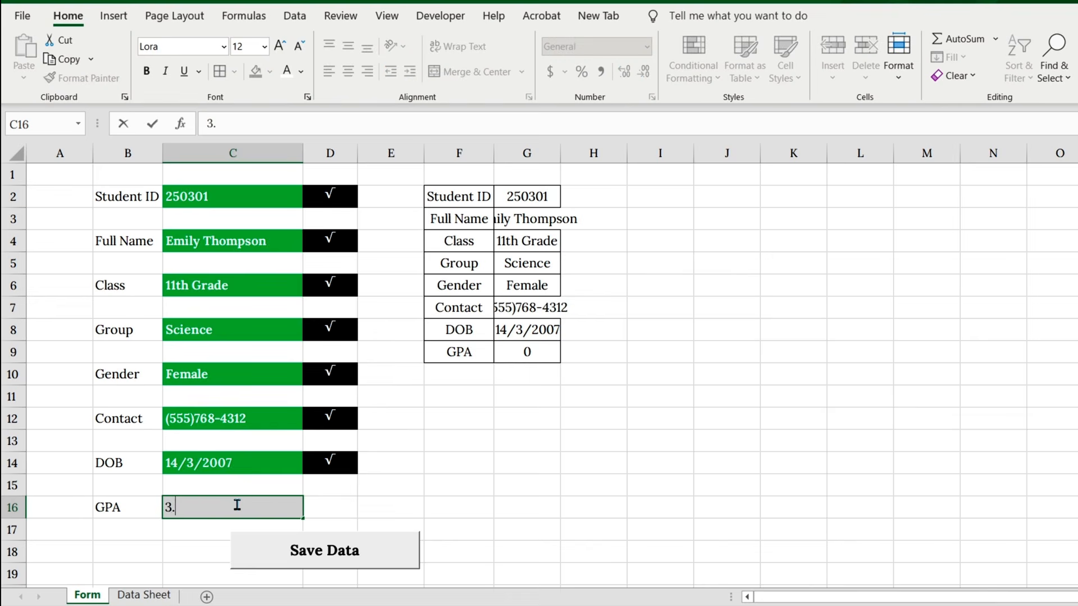
key(Return)
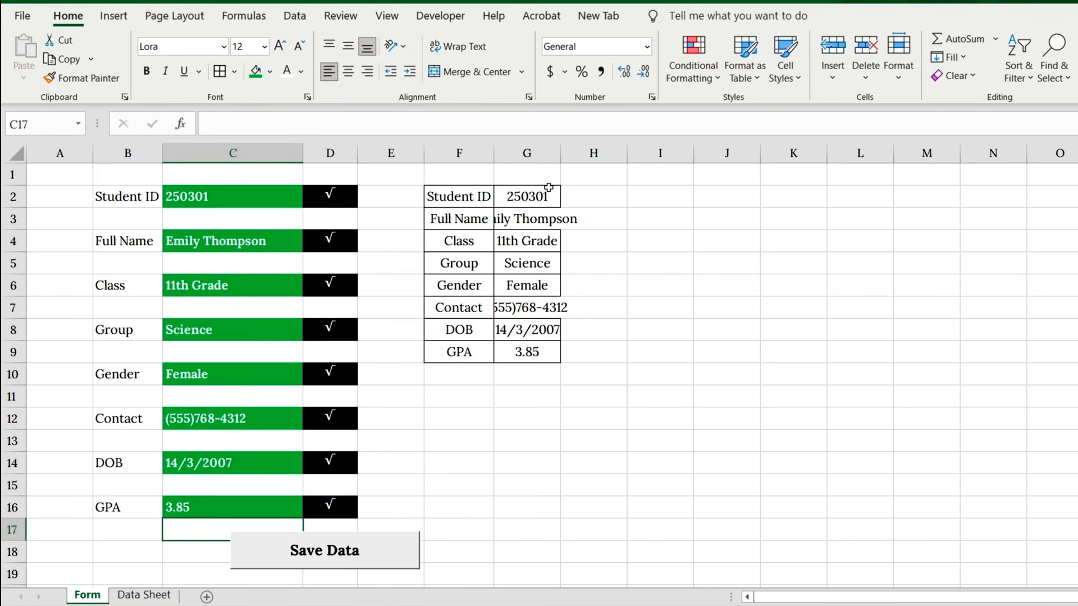
Step: Fit column G of the Form sheet to its contents and hide the sheet's gridlines
double_click(560, 153)
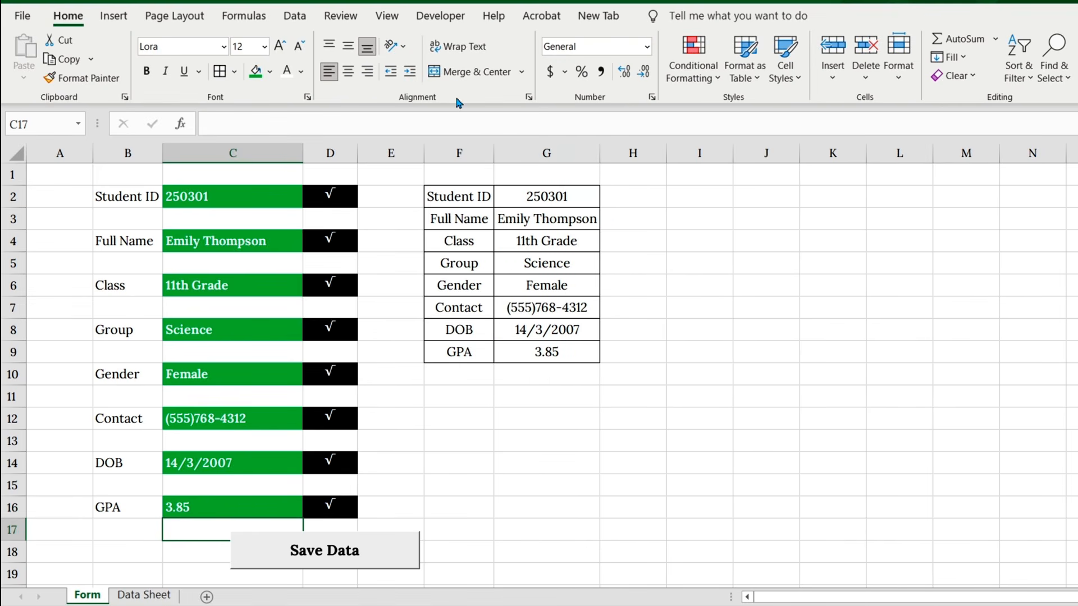
click(387, 15)
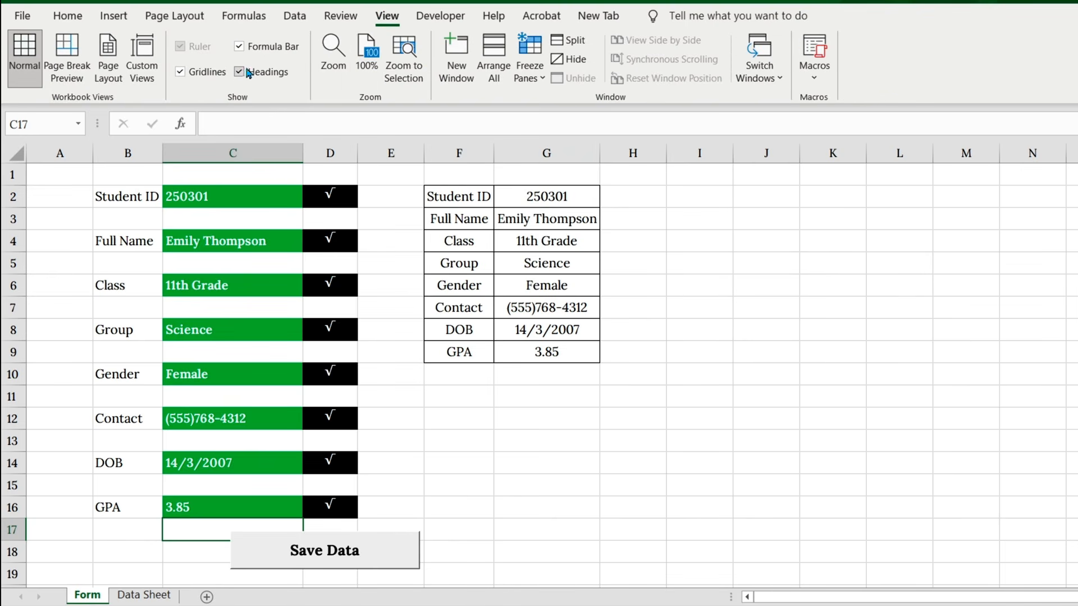
click(180, 71)
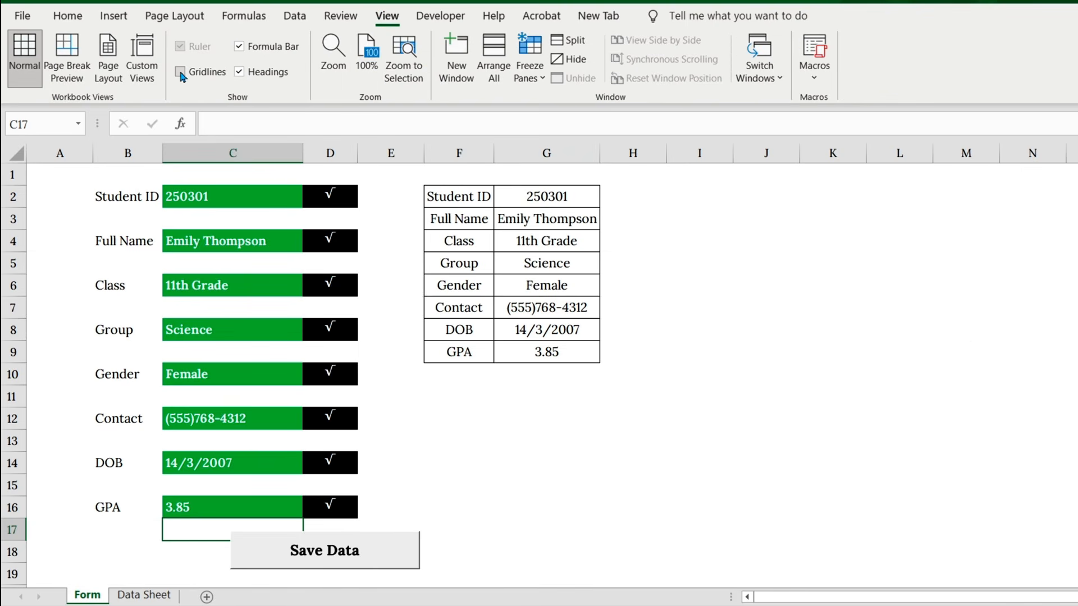
Step: From cell C2, start recording a macro named StudentDataEntry stored in This Workbook
click(236, 207)
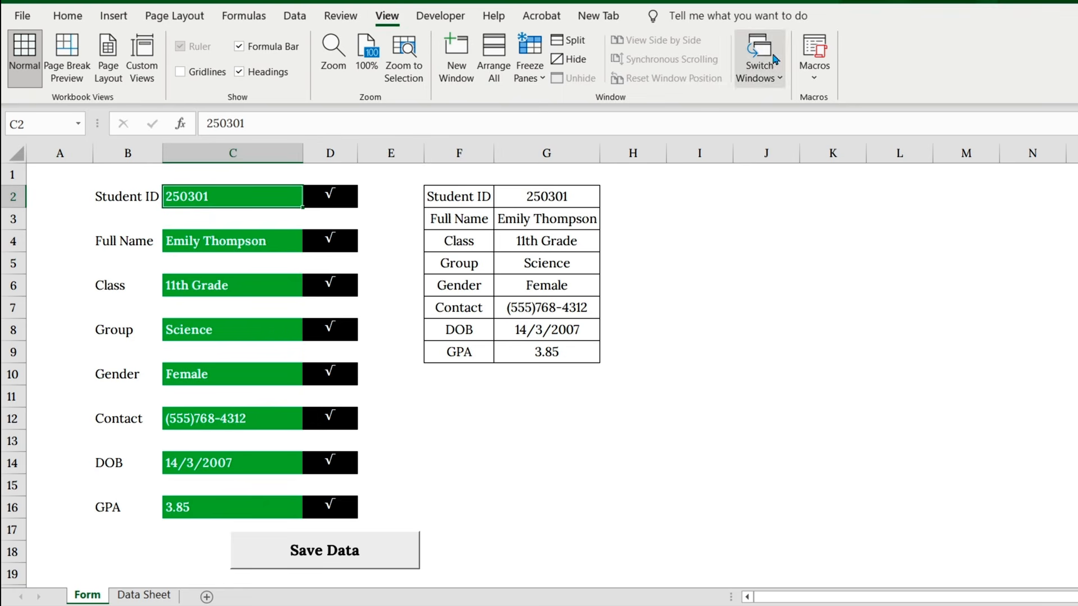
click(815, 76)
click(833, 123)
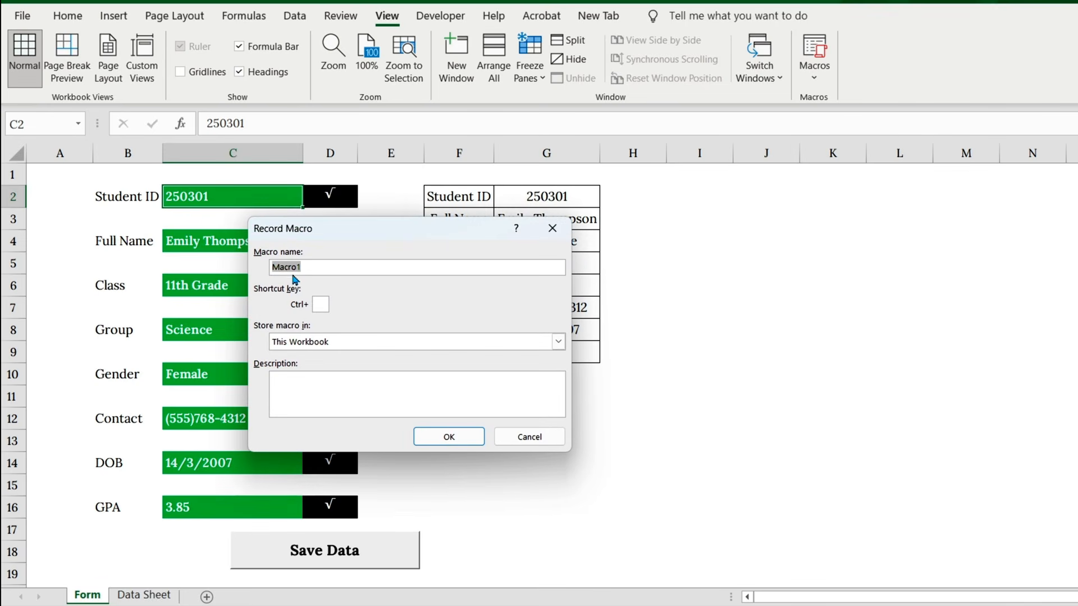
text(StudentDataEntry)
click(448, 437)
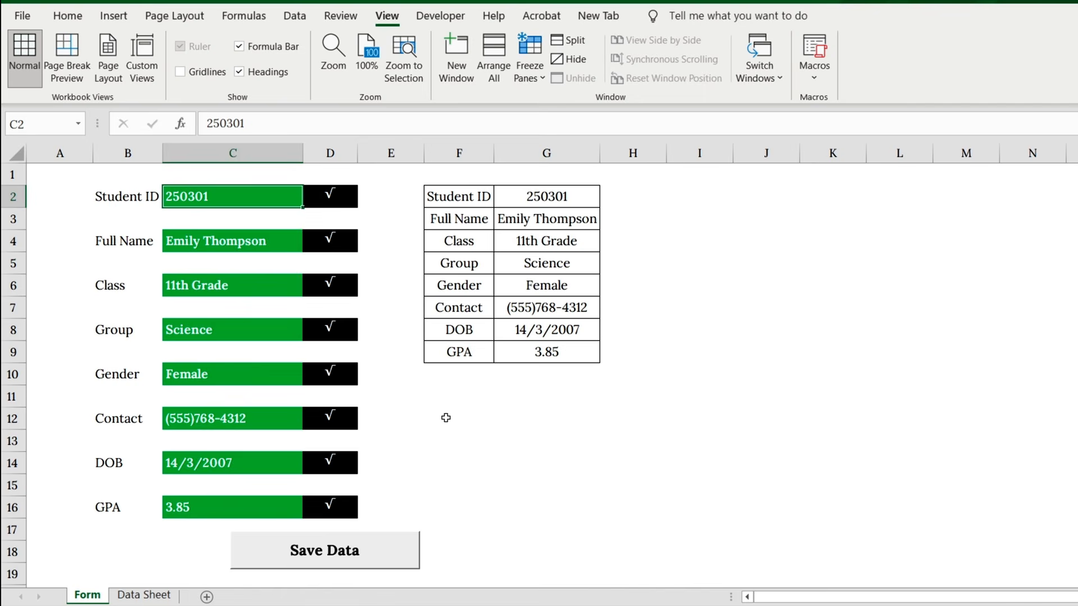
Step: Insert a sheet row above row 2 on Data Sheet and give it the same formatting as the row below
click(160, 597)
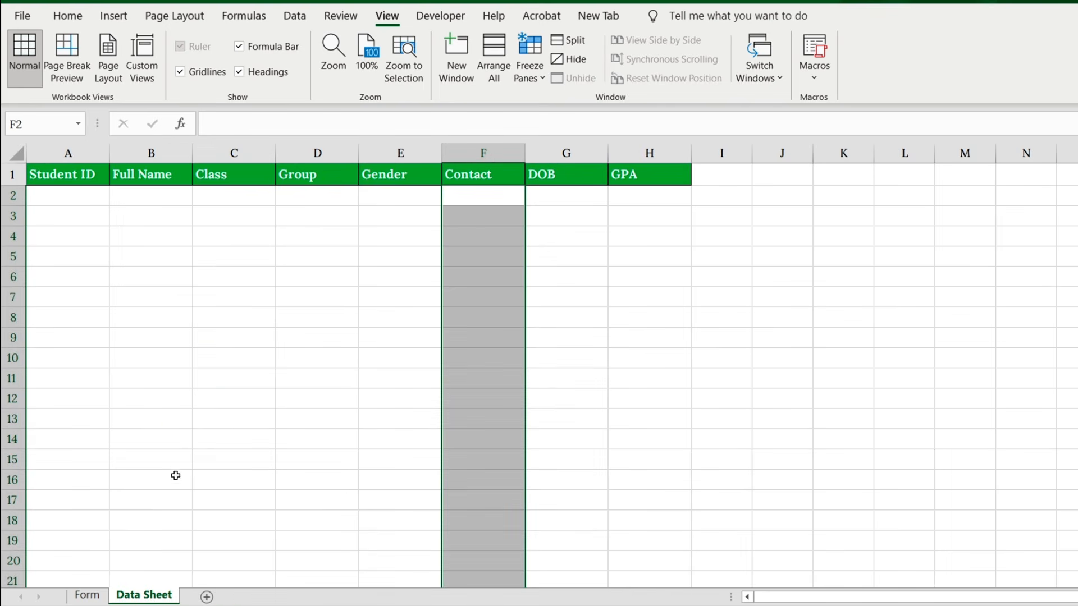
click(84, 192)
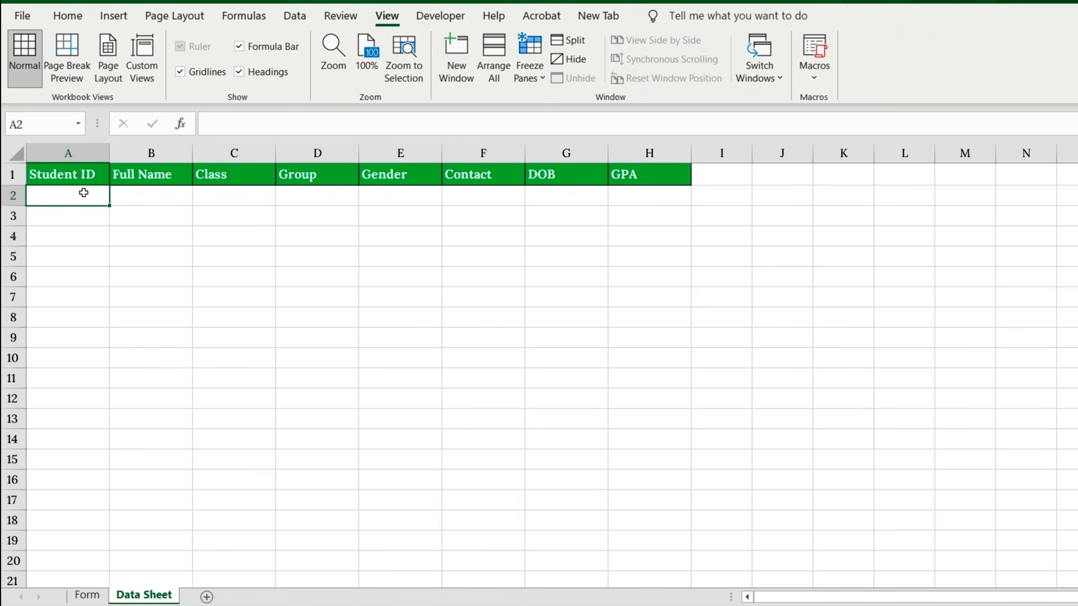
click(68, 15)
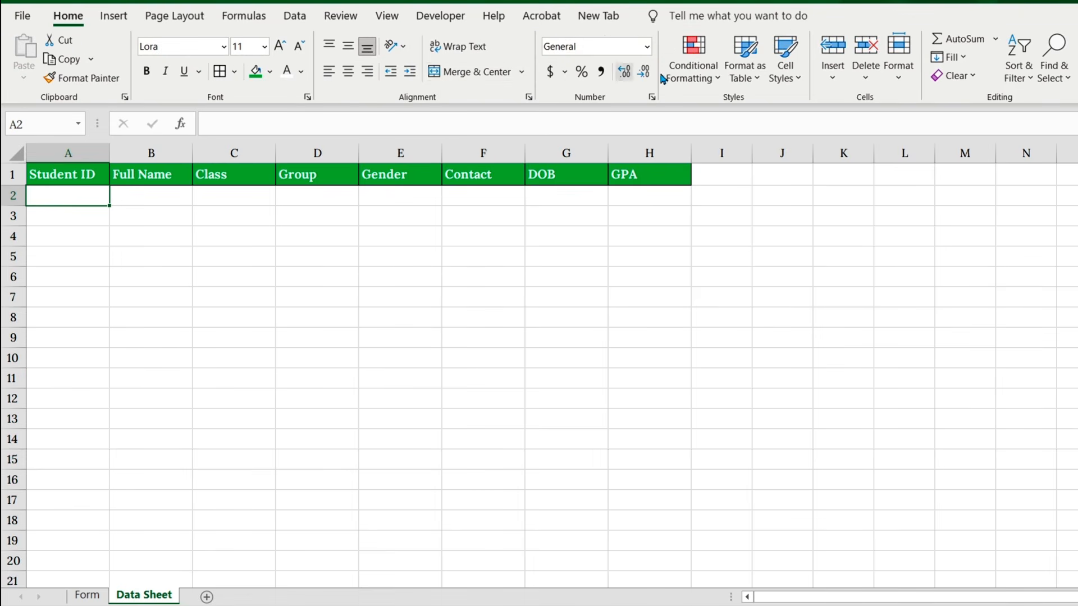
click(832, 75)
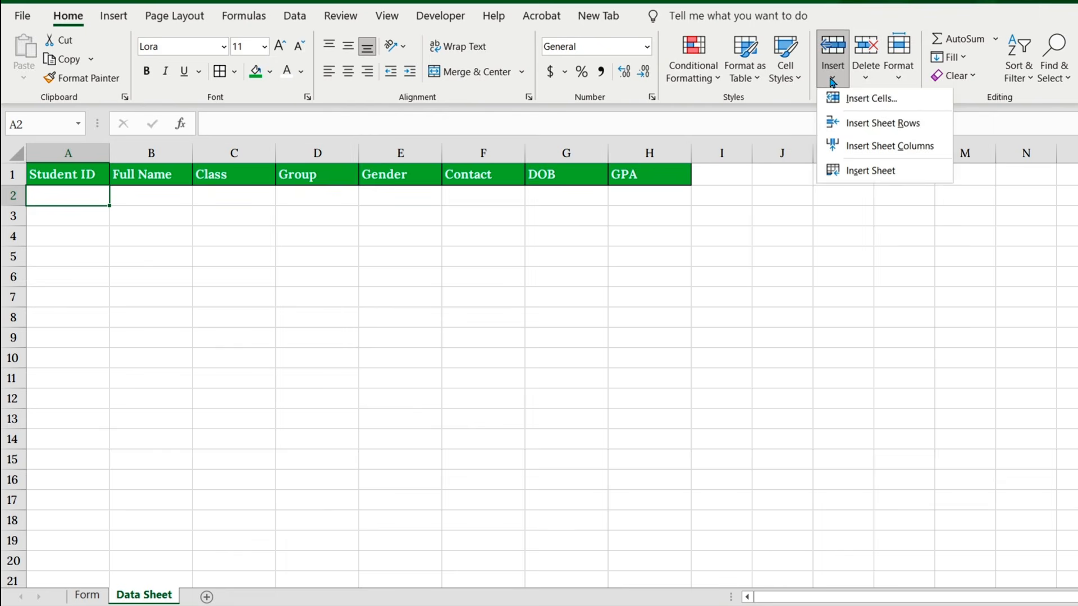
click(858, 125)
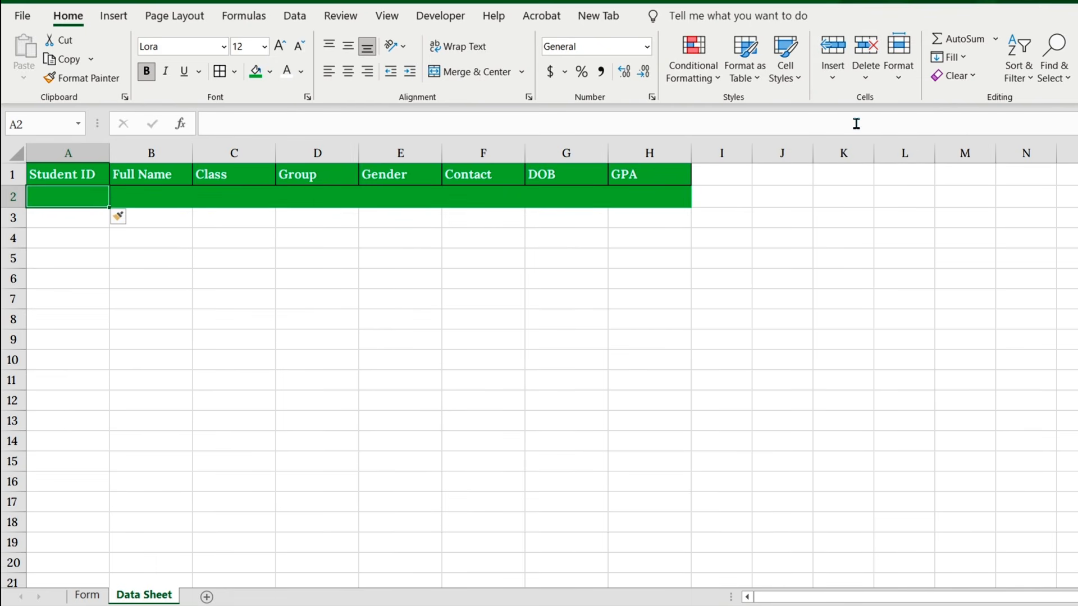
click(128, 220)
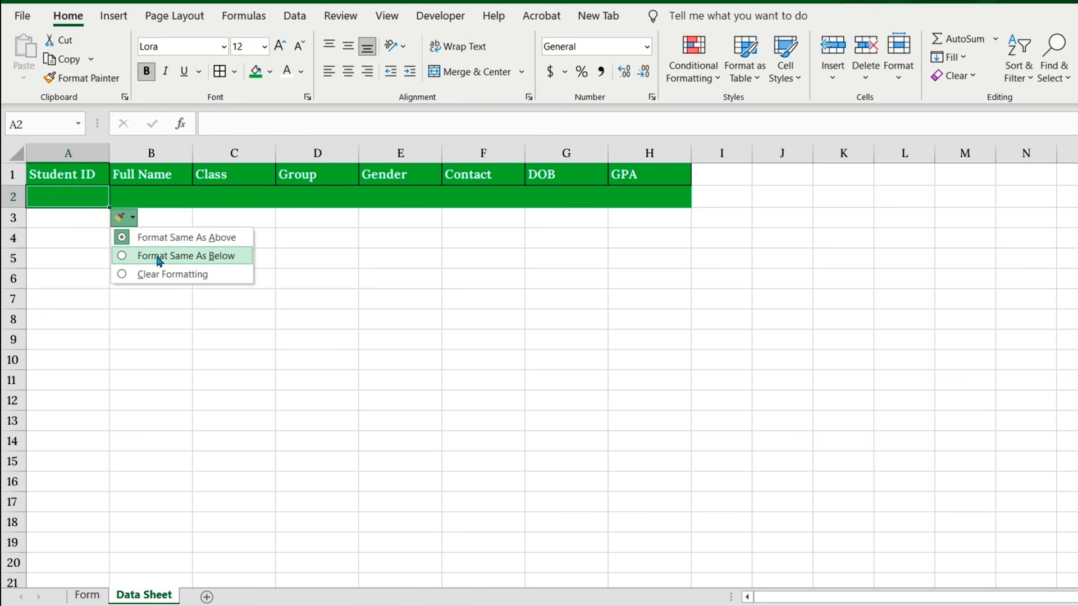
click(160, 259)
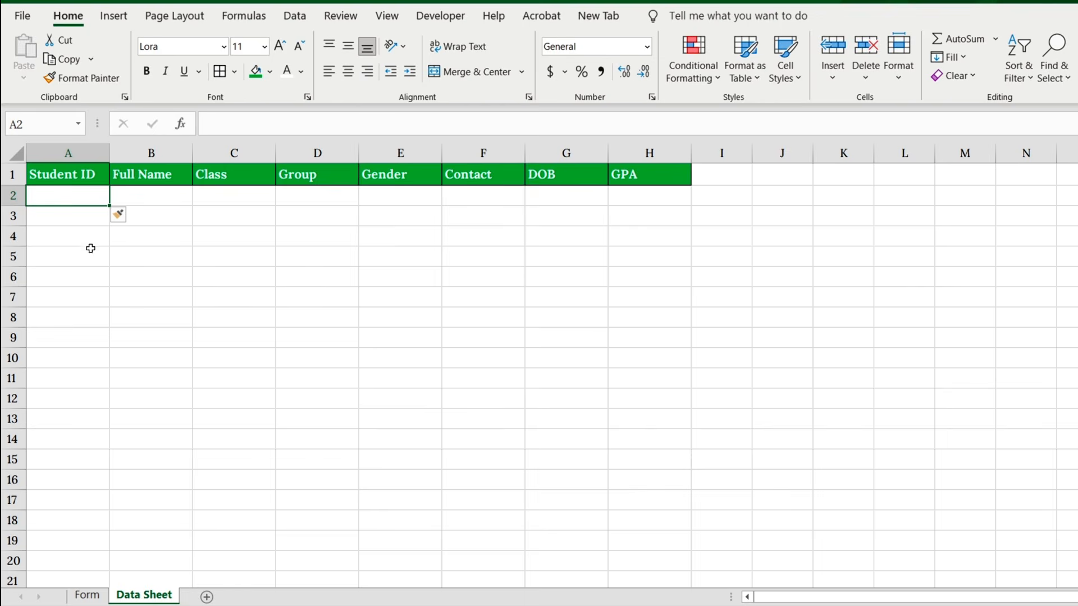
Step: Copy G2:G9 from Form, paste it as transposed values at A2 on Data Sheet, and fit column B to its contents
click(87, 595)
drag(536, 194, 537, 349)
key(ctrl+c)
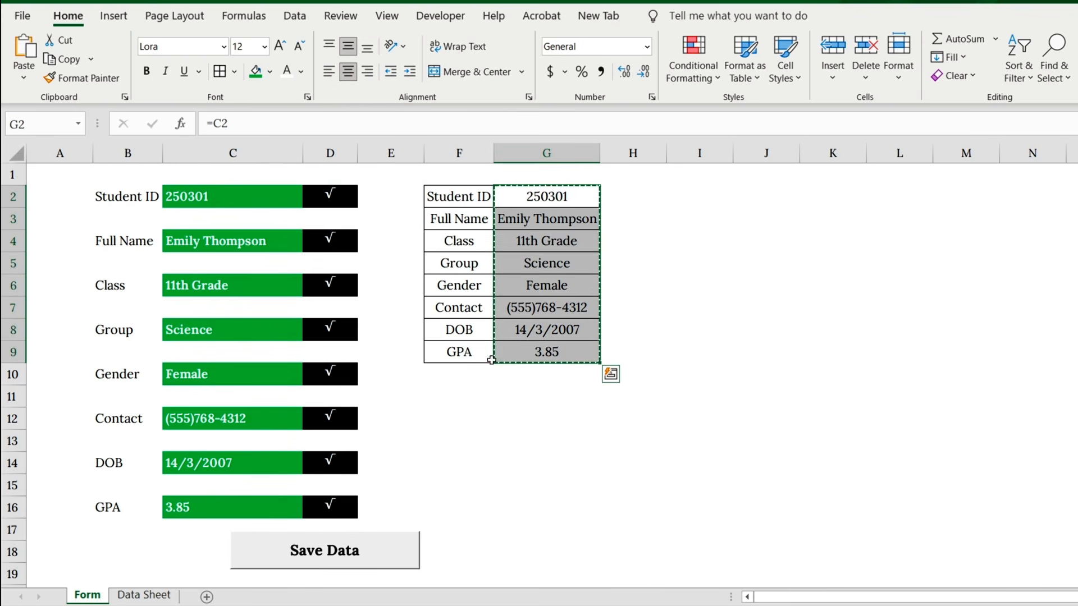
click(160, 596)
right_click(95, 197)
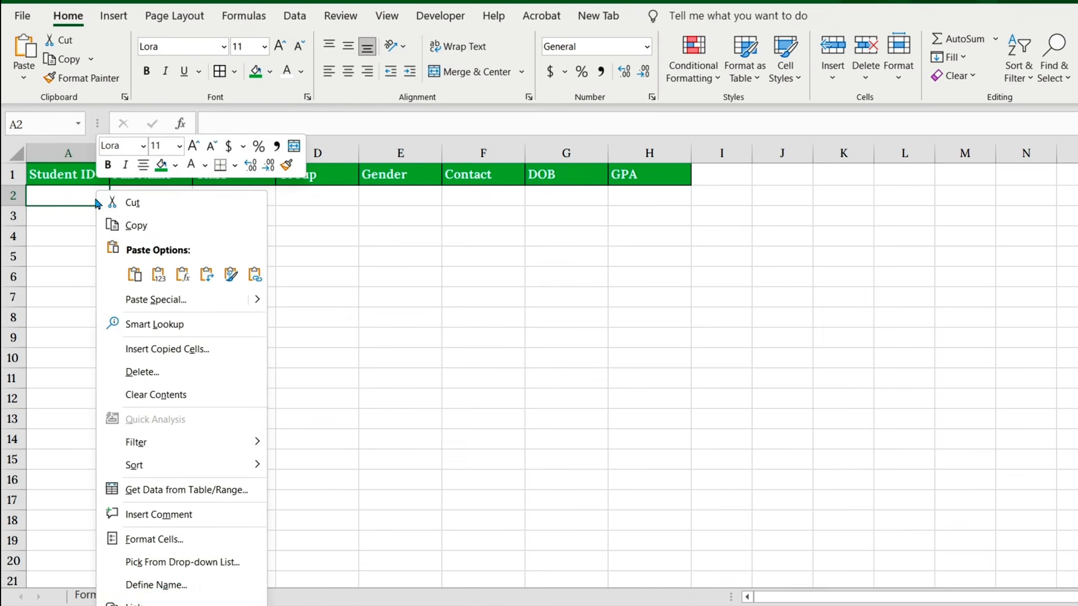
click(159, 303)
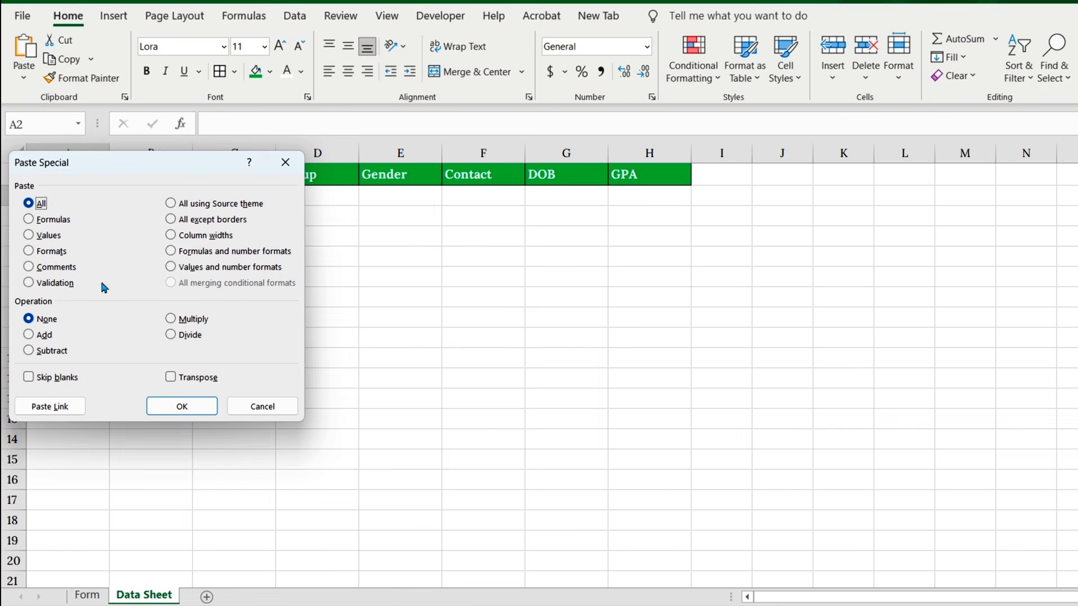
click(29, 234)
click(171, 378)
click(181, 405)
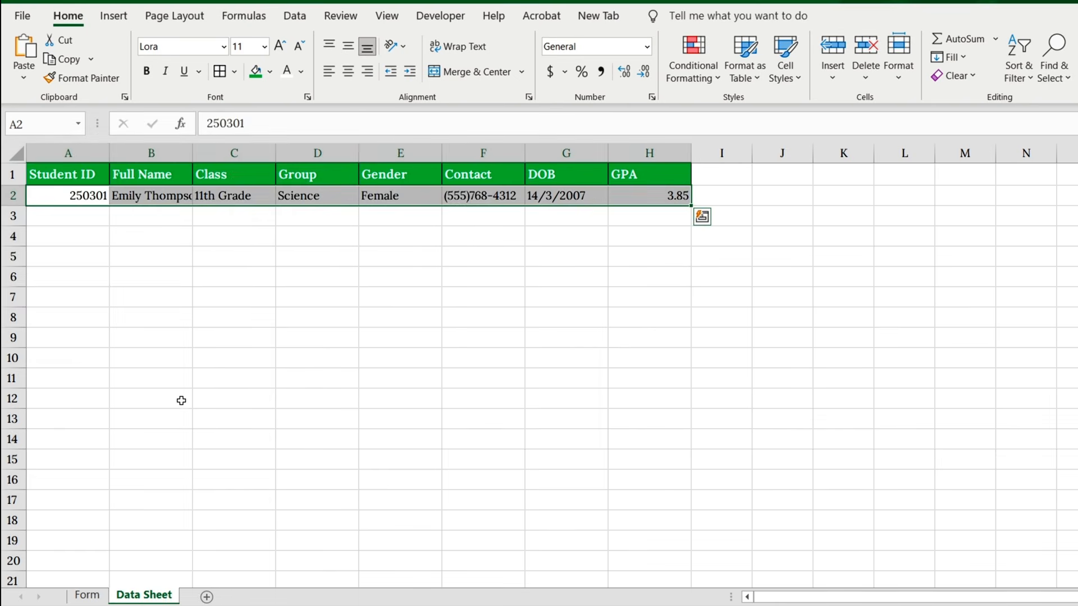
double_click(192, 153)
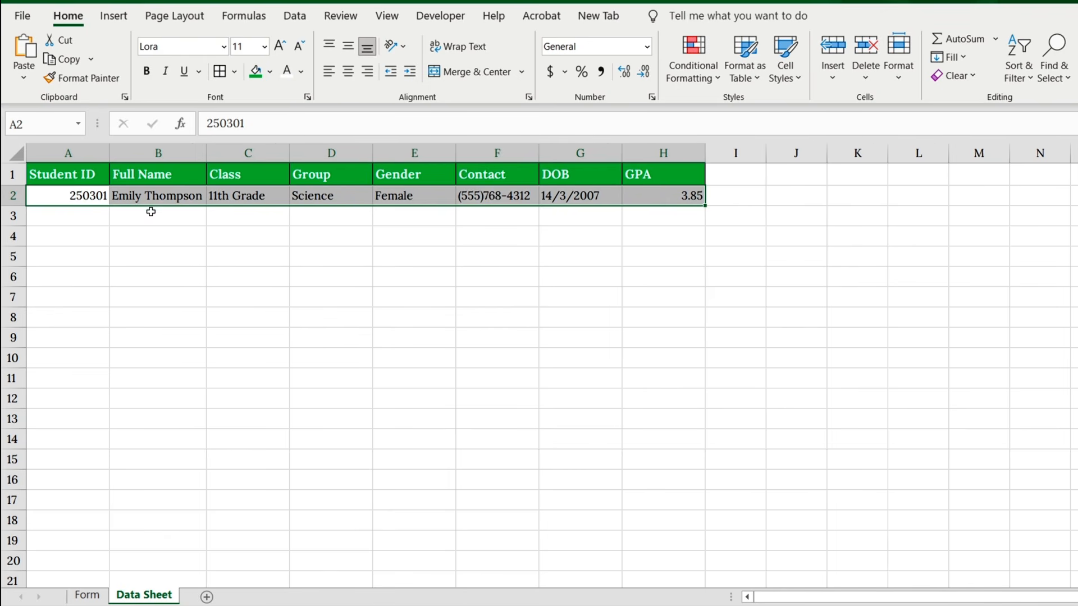
Step: Clear all eight entry cells on the Form sheet, from Student ID in C2 to GPA in C16
click(87, 596)
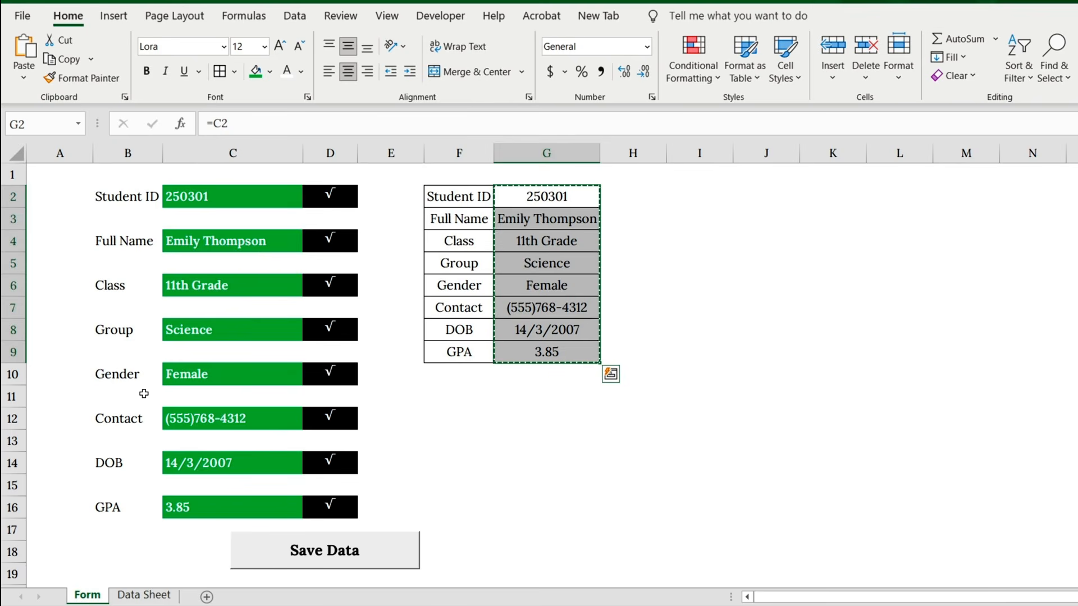
key(Escape)
click(219, 204)
ctrl+click(233, 249)
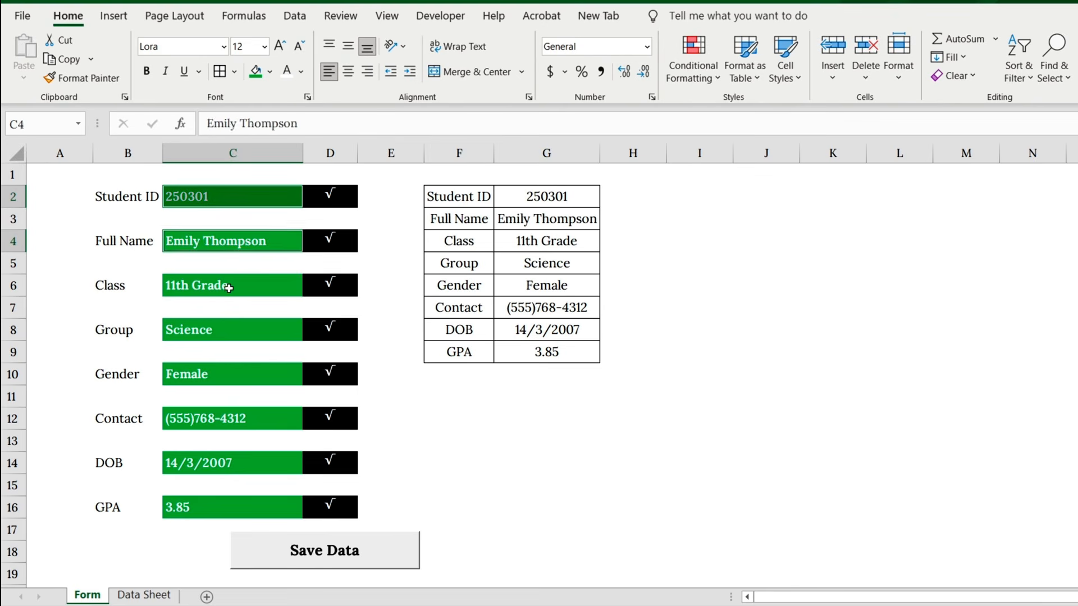
ctrl+click(241, 285)
ctrl+click(228, 331)
ctrl+click(224, 376)
ctrl+click(224, 419)
ctrl+click(224, 464)
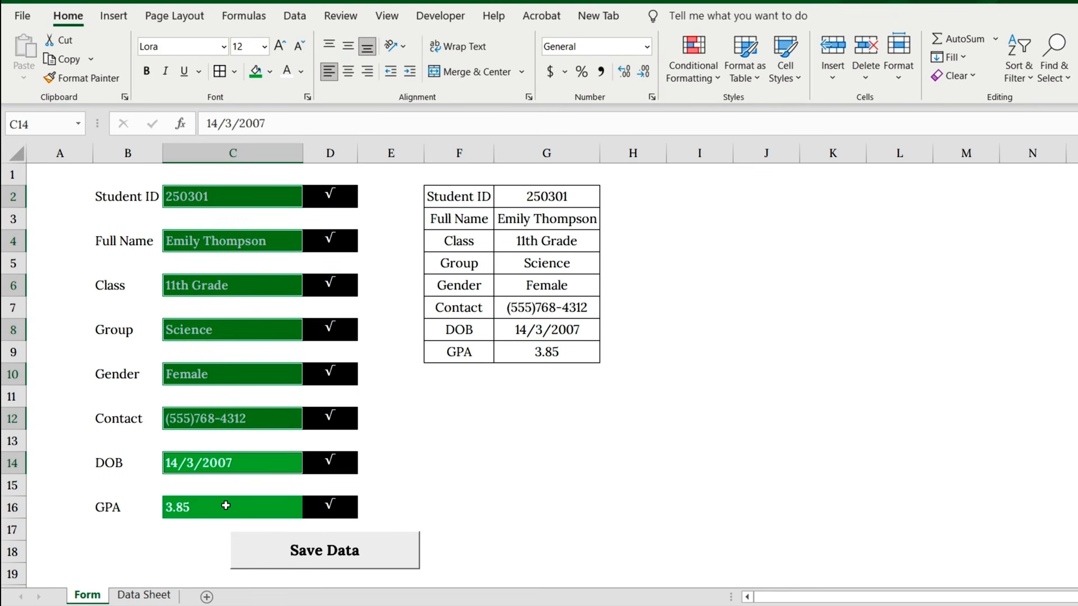
ctrl+click(233, 505)
key(Delete)
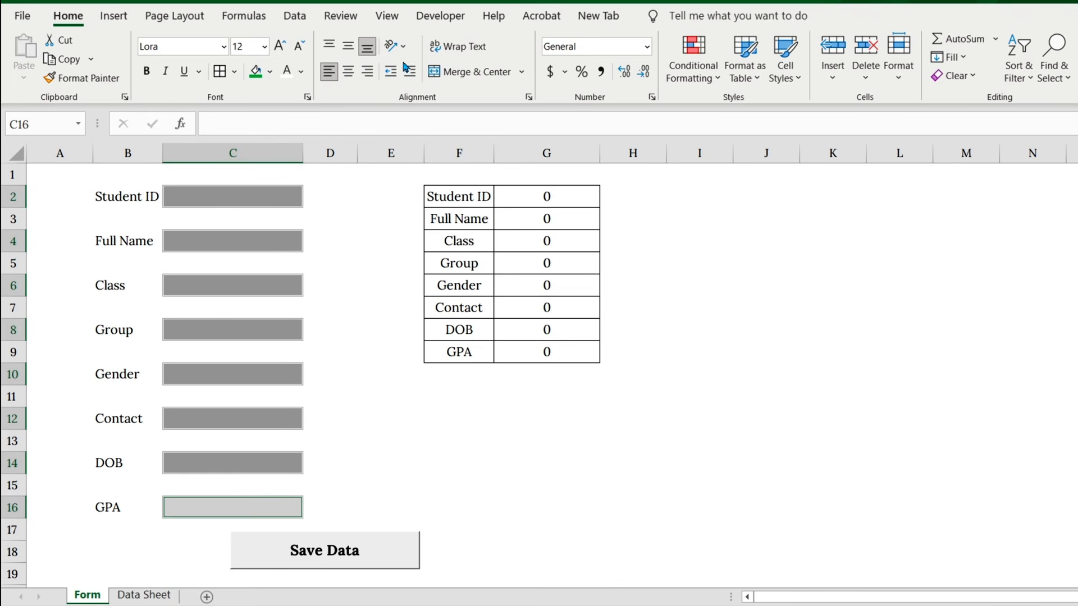
Step: Stop recording the macro
click(387, 16)
click(814, 56)
click(827, 119)
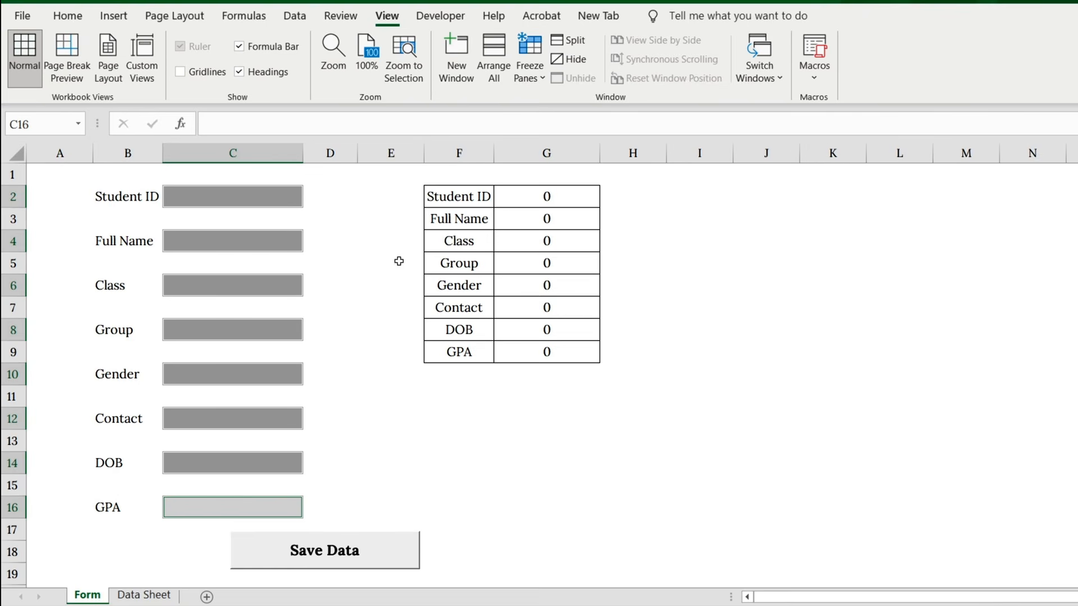
Step: Assign the StudentDataEntry macro to the Save Data button
right_click(375, 550)
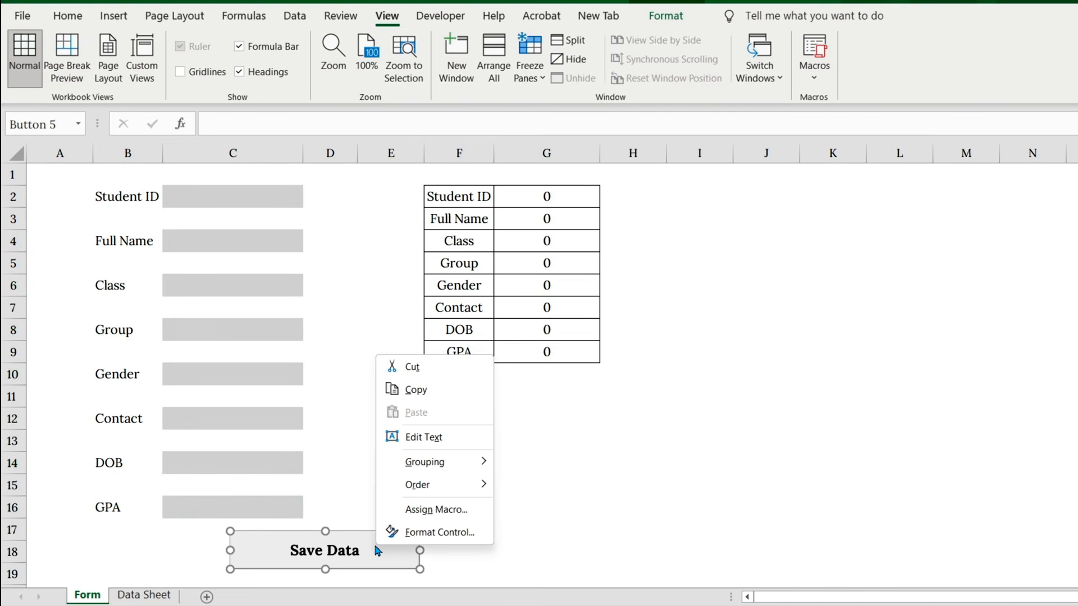
click(426, 509)
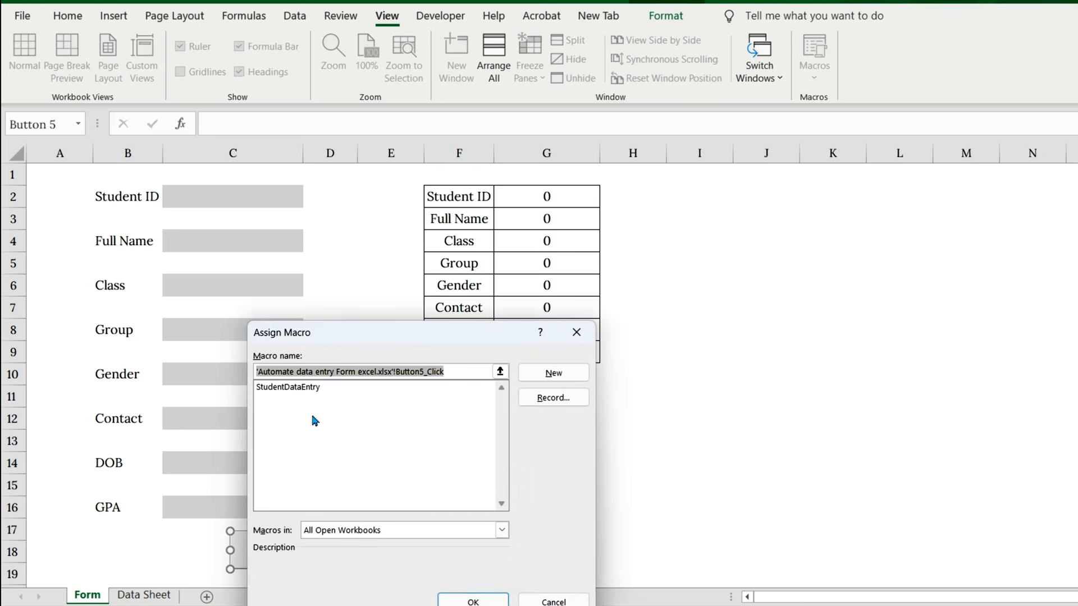
click(298, 388)
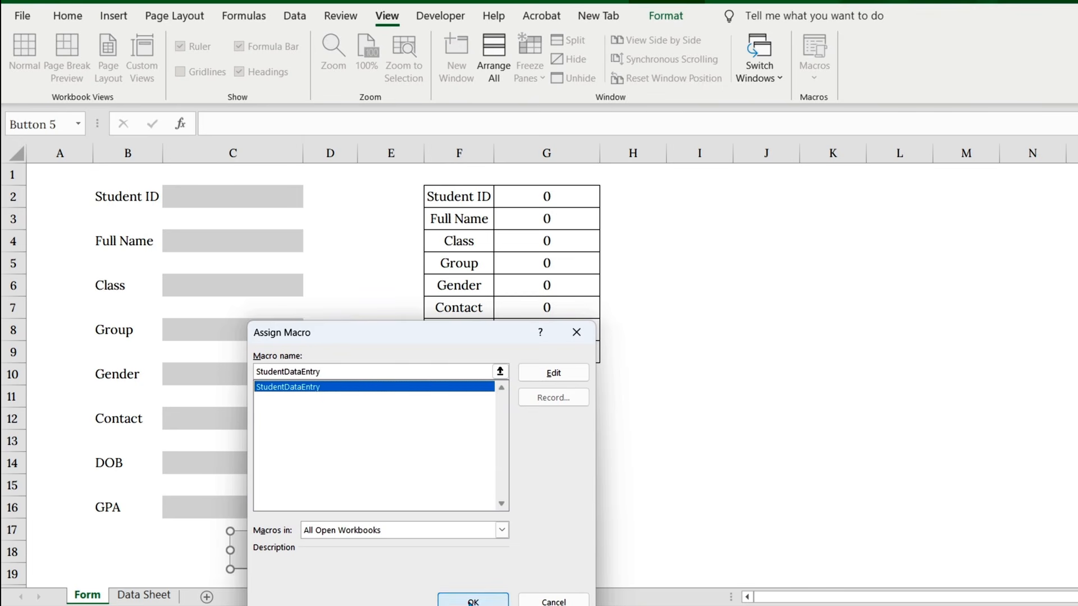
click(472, 601)
Step: Enter the second student's ID in C2, full name in C4 and "11th Grade" as the class in C6
click(250, 206)
text(250302)
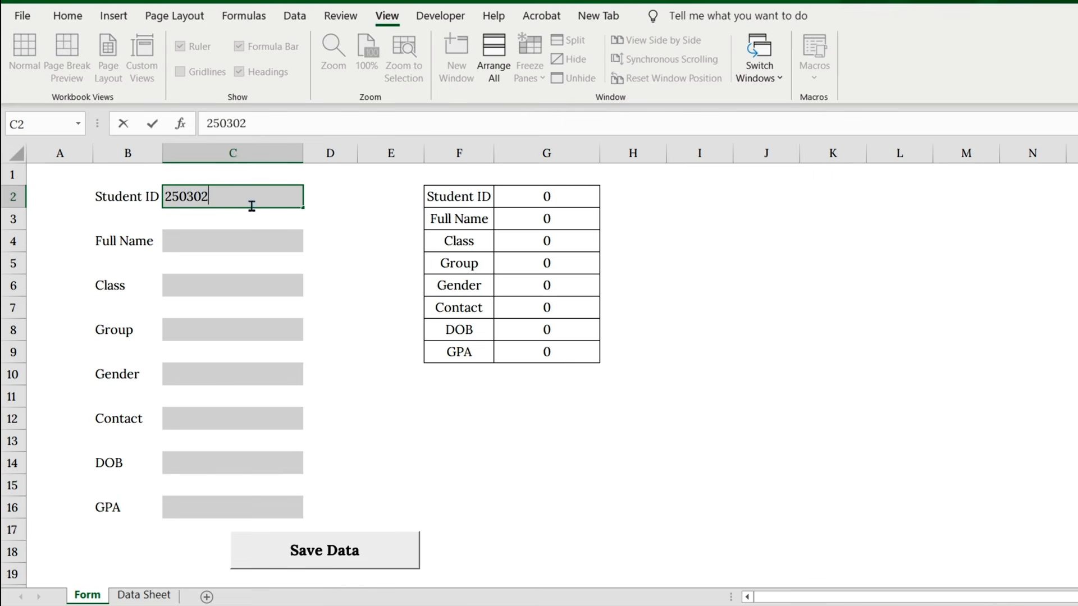
click(235, 242)
text(Jason )
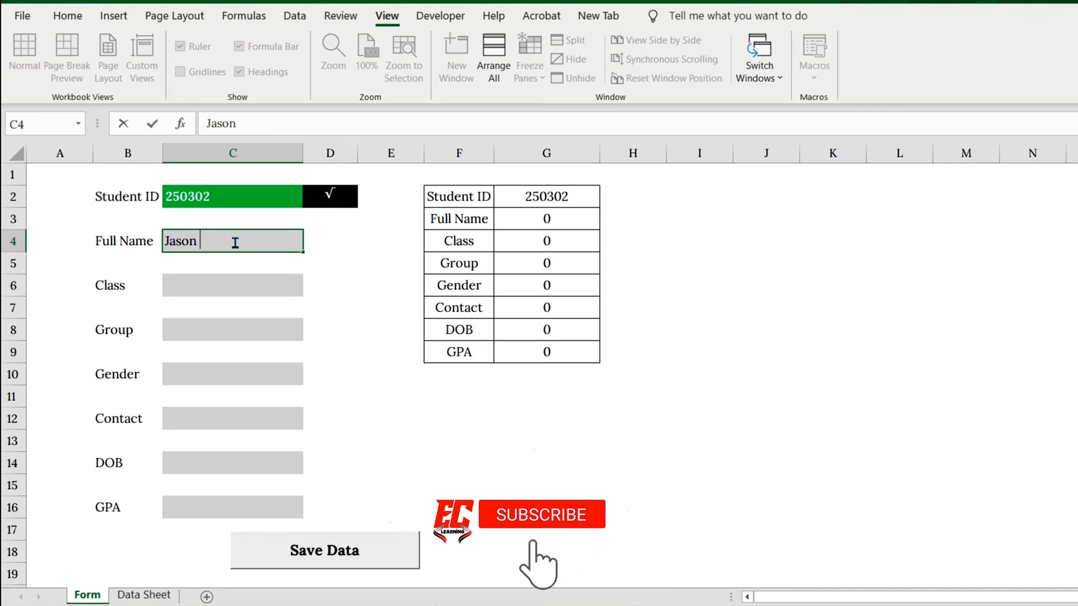
text(Carter)
click(248, 282)
text(11th Grade)
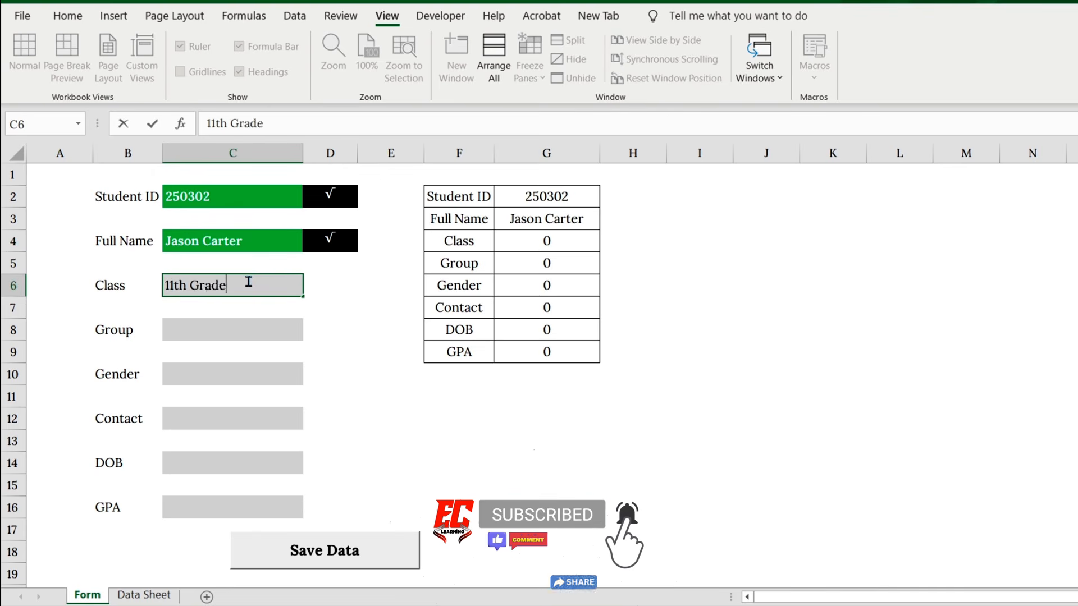
Step: Choose "Arts" as the group in C8 and "Male" as the gender in C10
click(233, 332)
click(312, 332)
click(233, 366)
click(233, 374)
click(310, 378)
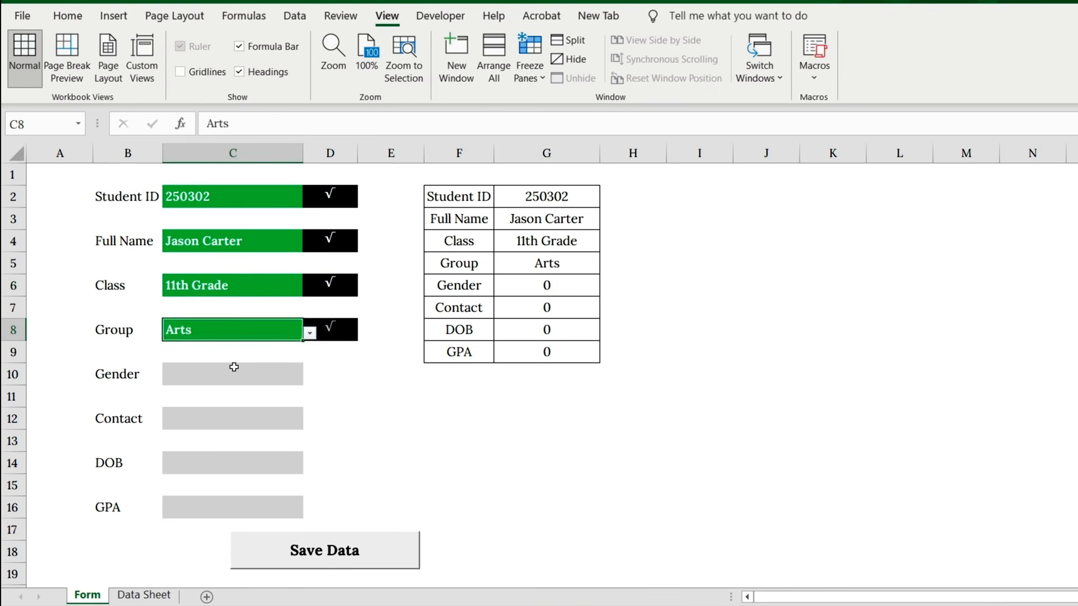
click(250, 391)
Step: Enter the student's contact number in C12, date of birth in C14 and a GPA of 3.42 in C16
click(235, 420)
double_click(235, 420)
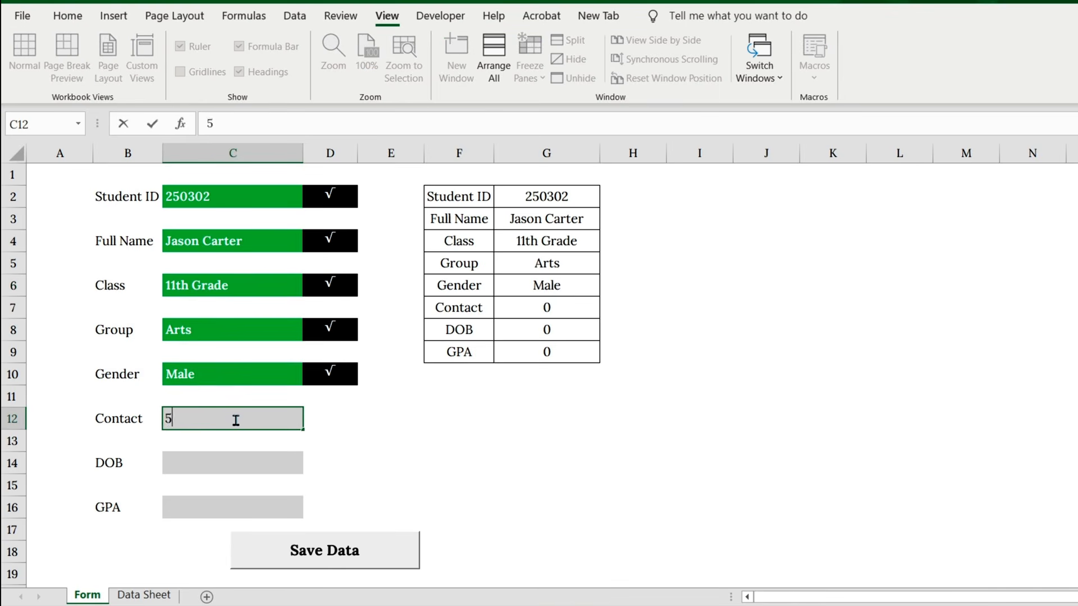
text((555)64)
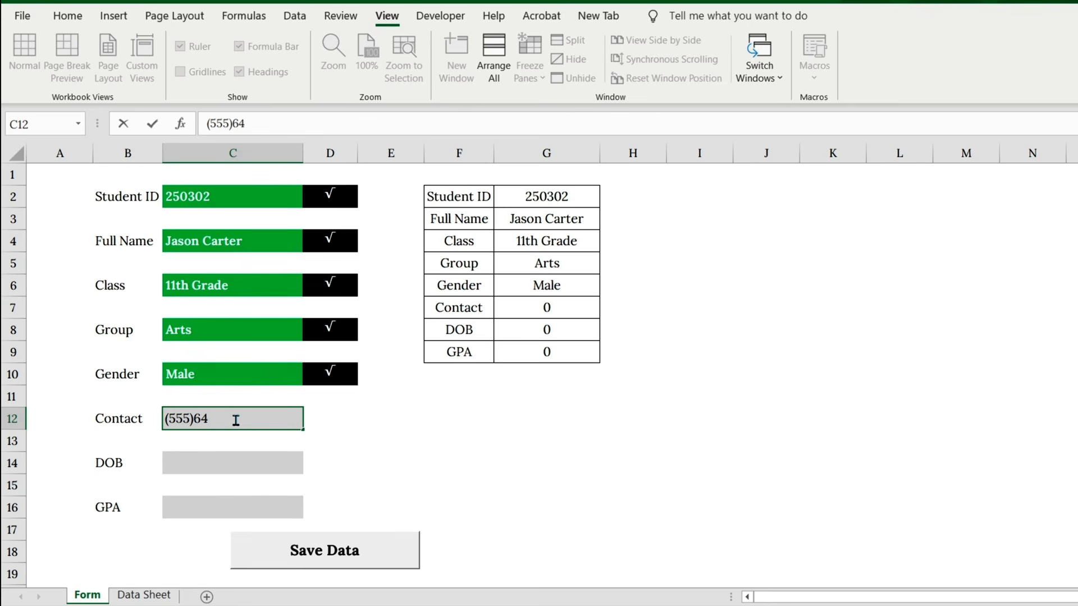
text(9-2274)
click(217, 464)
text(9/11/2006)
click(219, 507)
text(3.42)
key(Return)
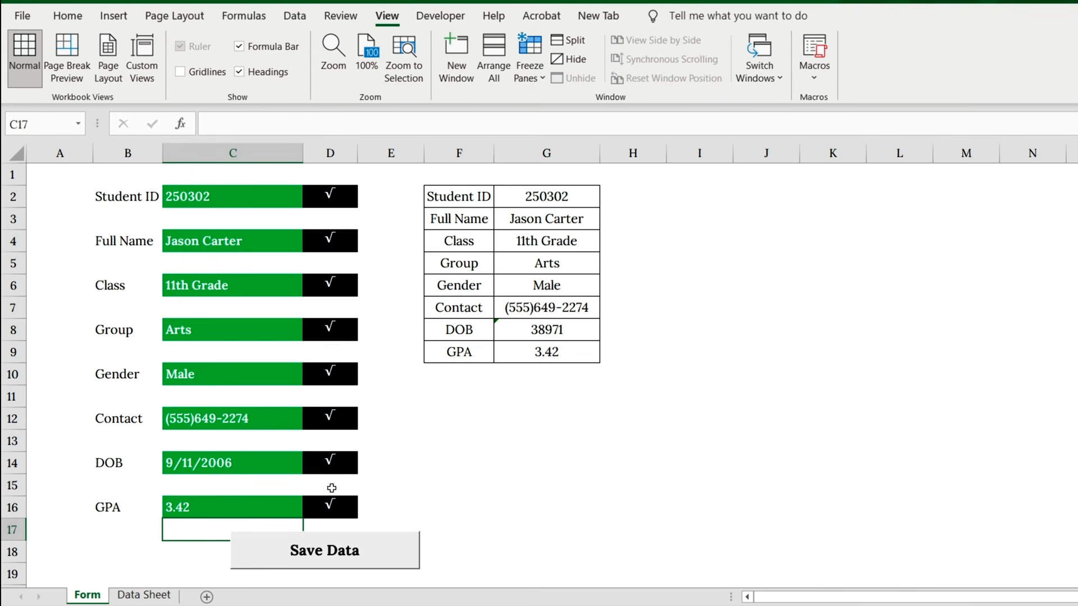
Step: Save the form entry, check the new record in row 2 of the Data Sheet, and return to the Form sheet
click(320, 553)
click(144, 595)
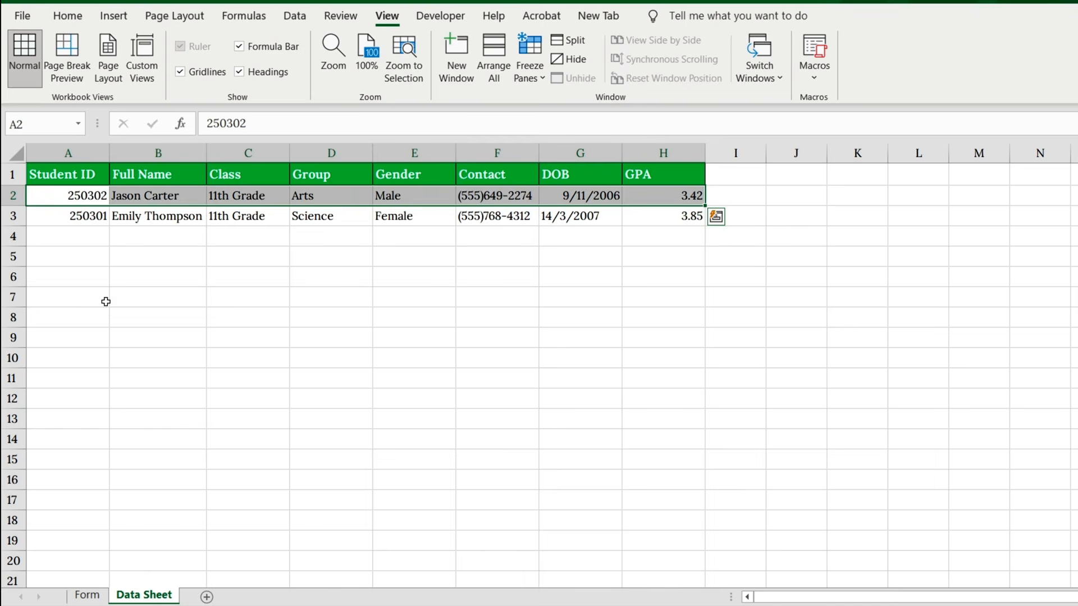
click(12, 195)
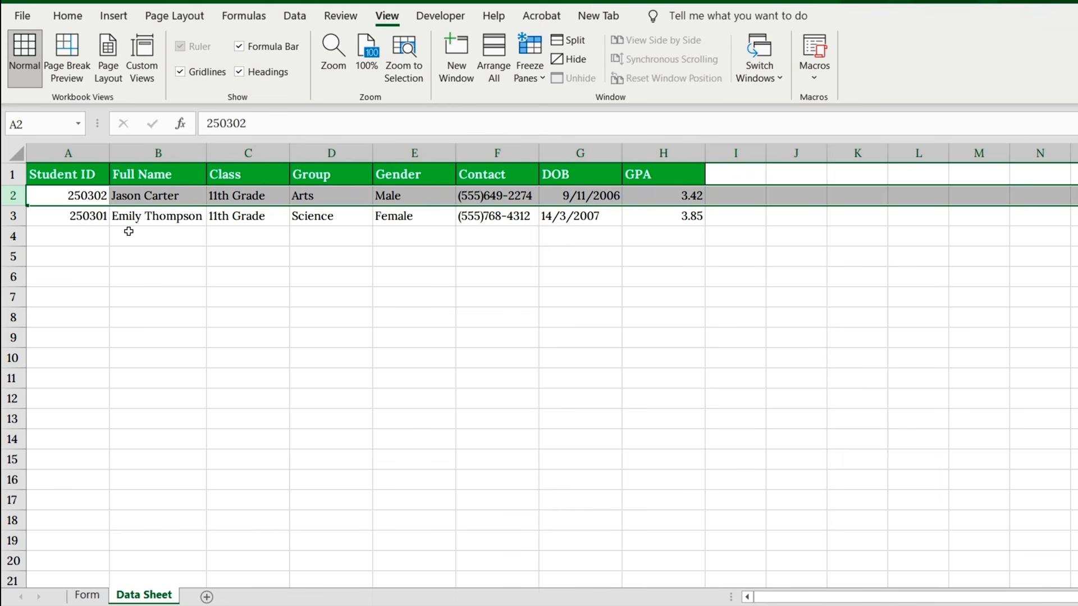
click(83, 596)
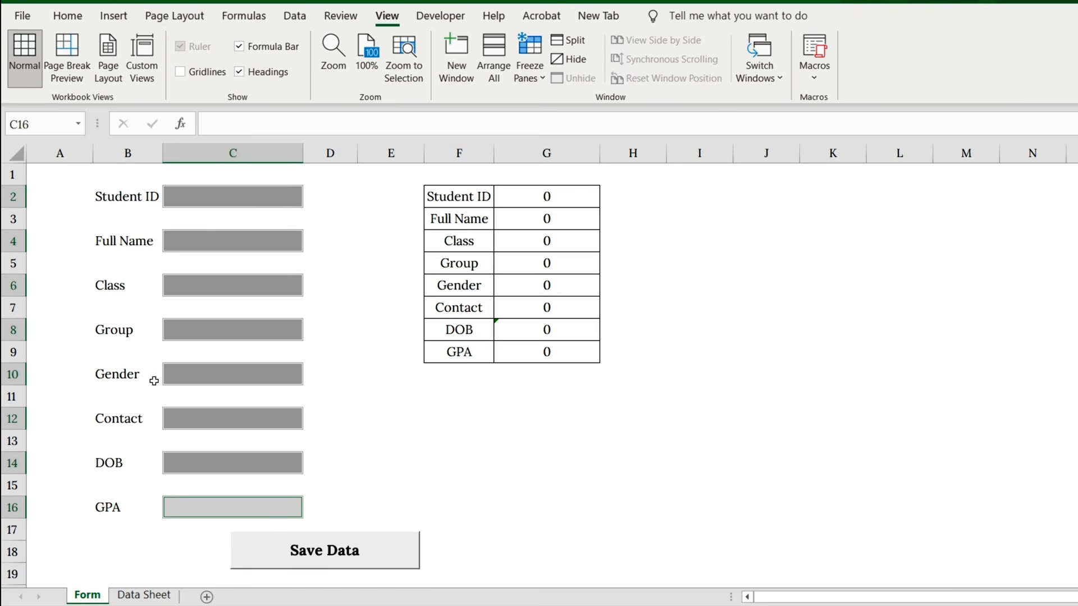